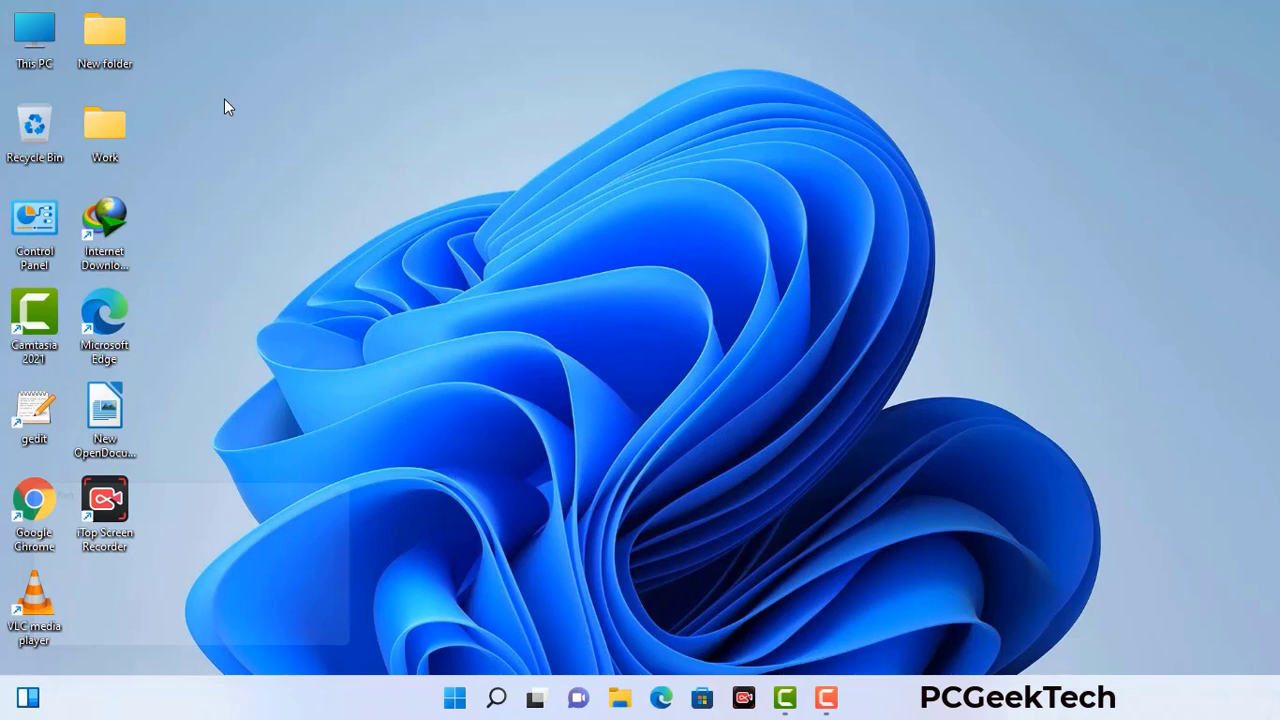
Step: Open the Run box with msconfig entered and move it to the screen centre
key("super+r")
left_click_drag(219, 487, 563, 158)
Step: Launch msconfig, enable Safe boot with the Network option, apply, and confirm the restart
left_click(509, 250)
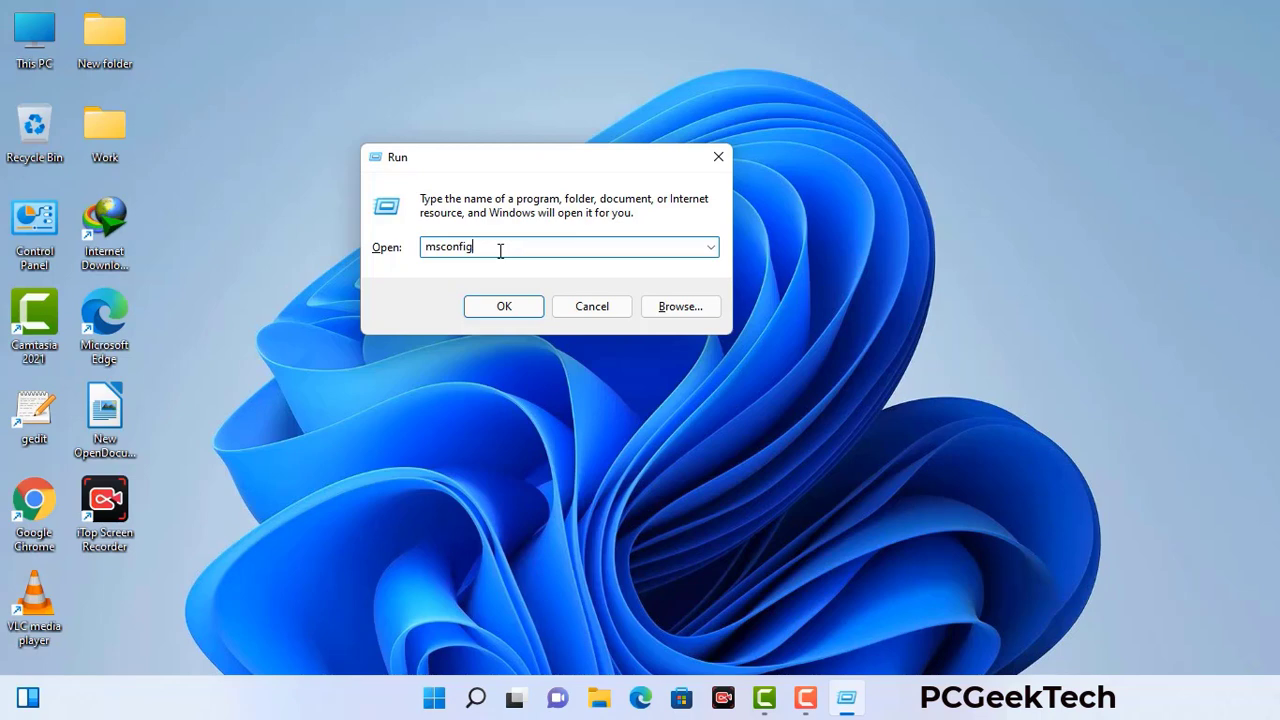
left_click(502, 307)
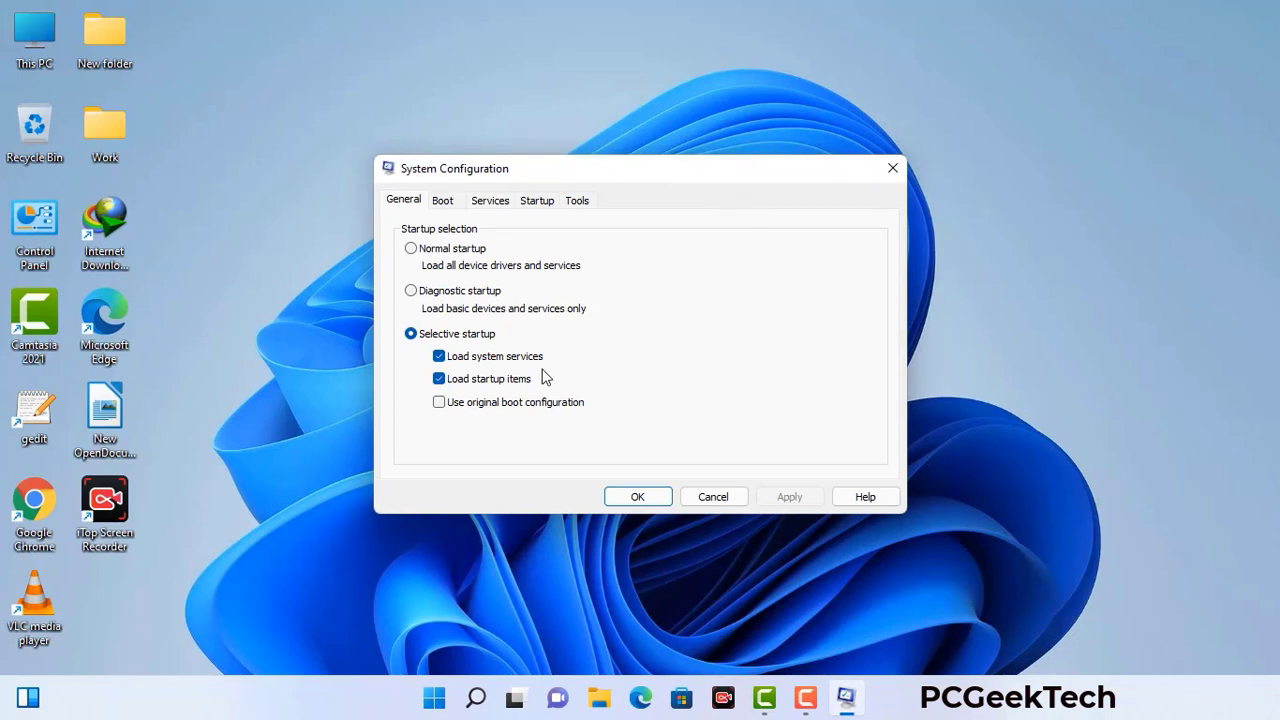
left_click(446, 203)
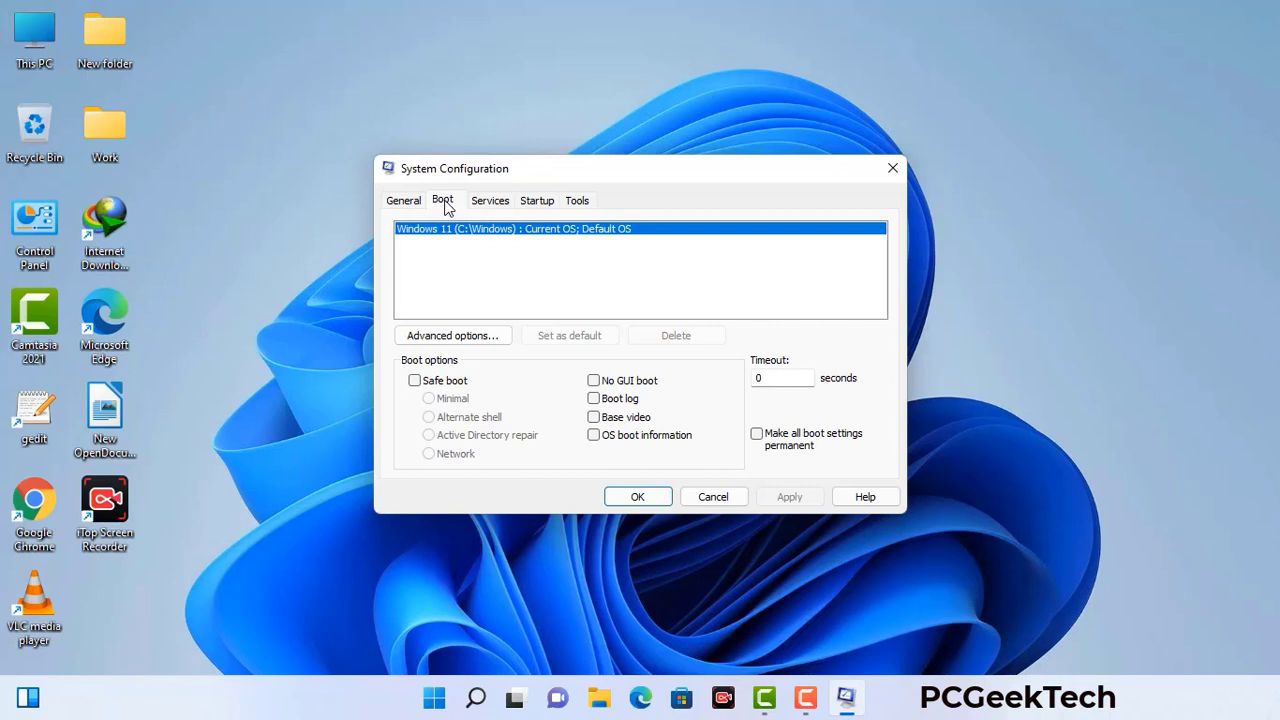
left_click(414, 381)
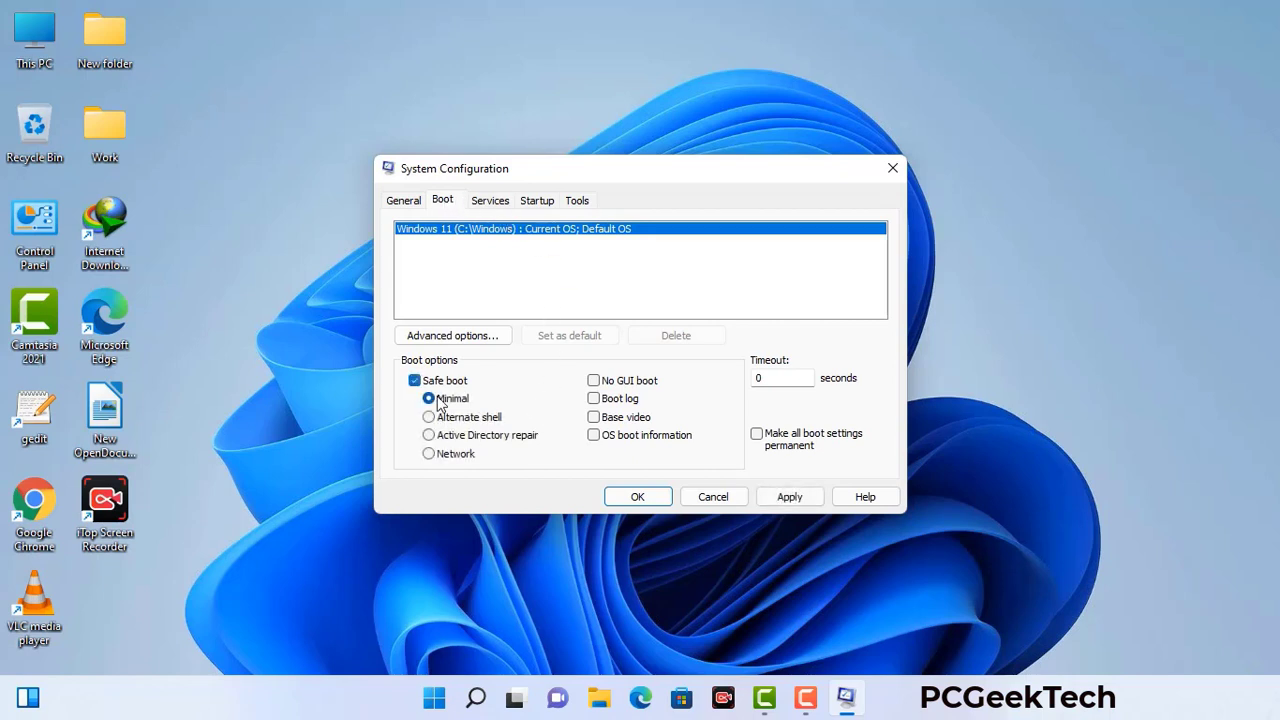
left_click(455, 456)
left_click(789, 498)
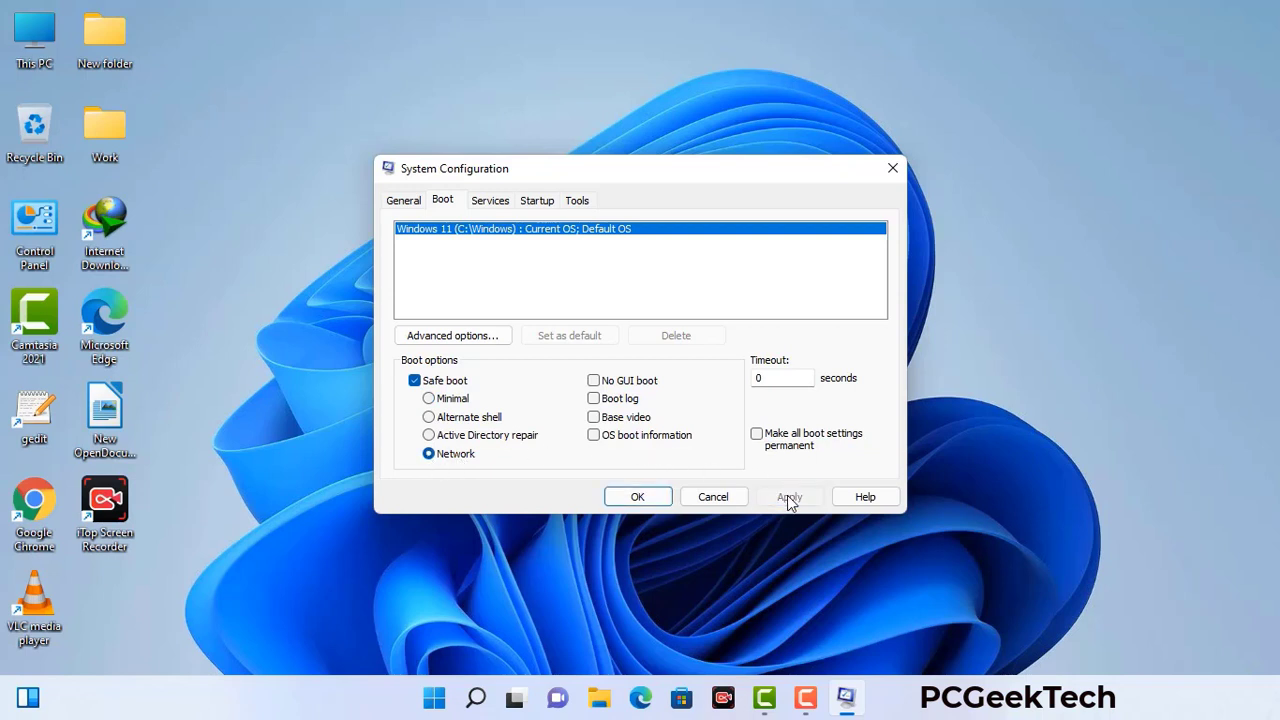
left_click(634, 497)
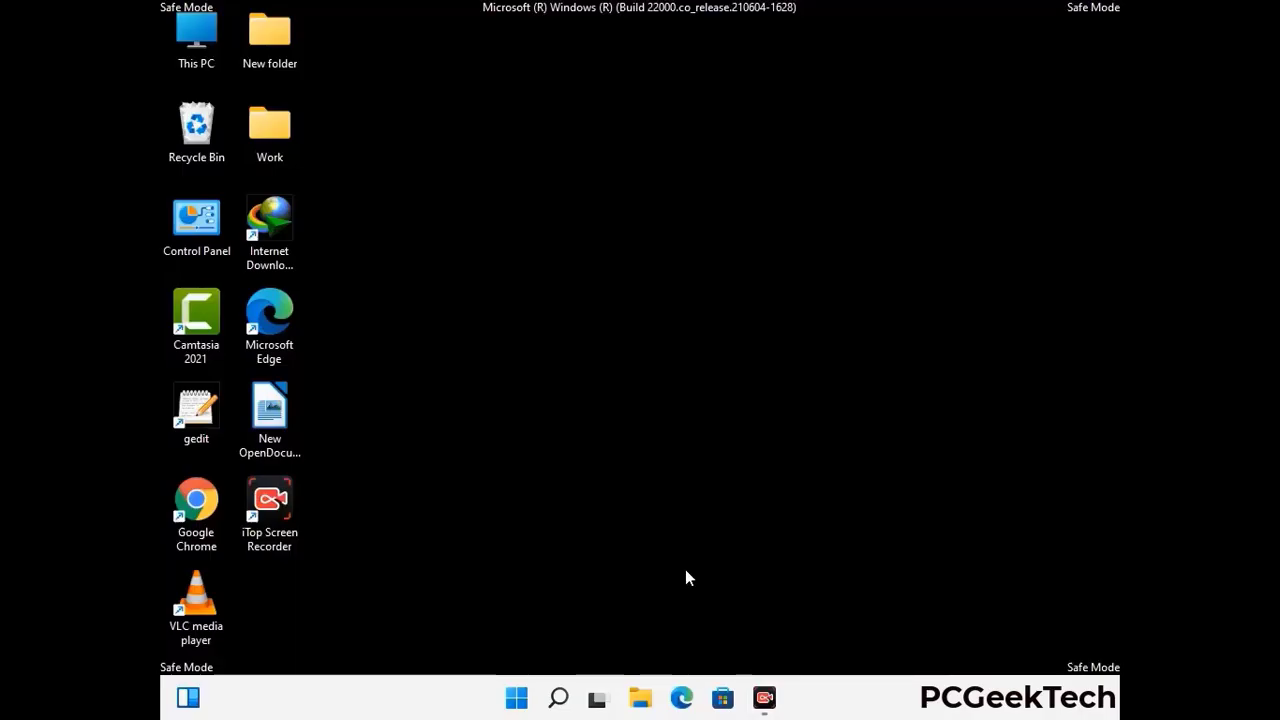
Step: Set File Explorer Options to show hidden files, folders and drives, then close Control Panel
double_click(197, 240)
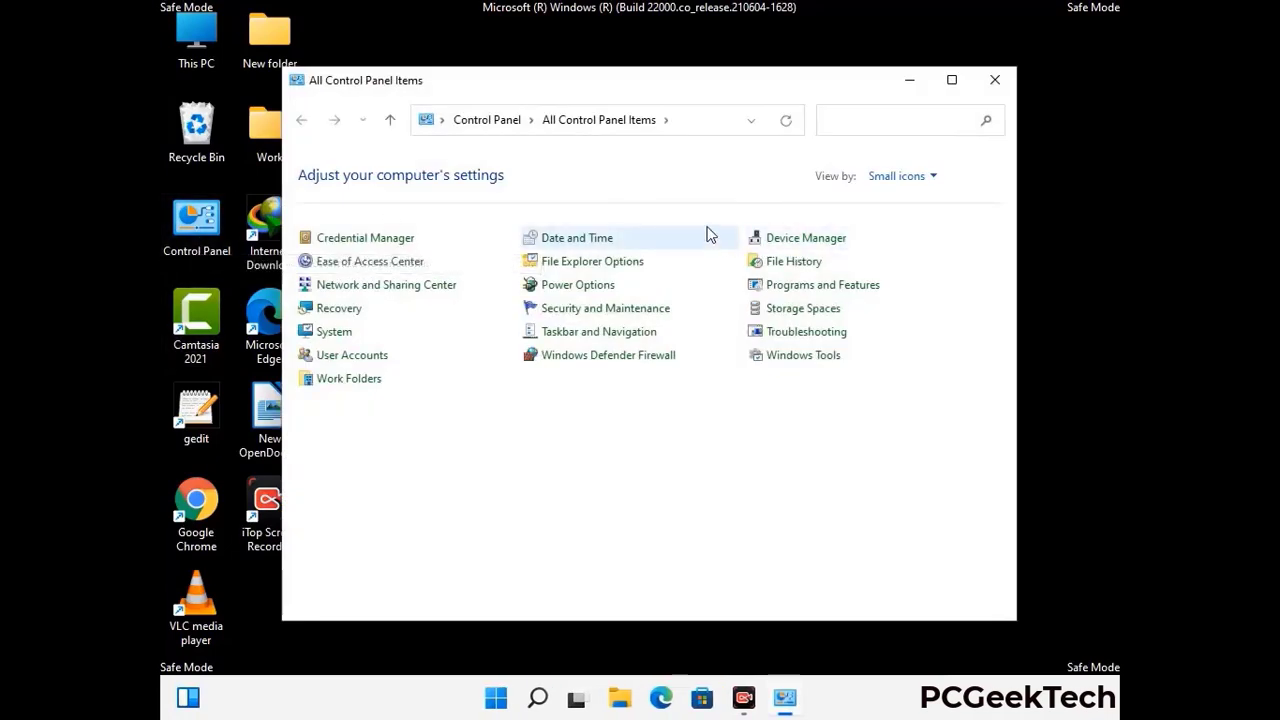
left_click(618, 270)
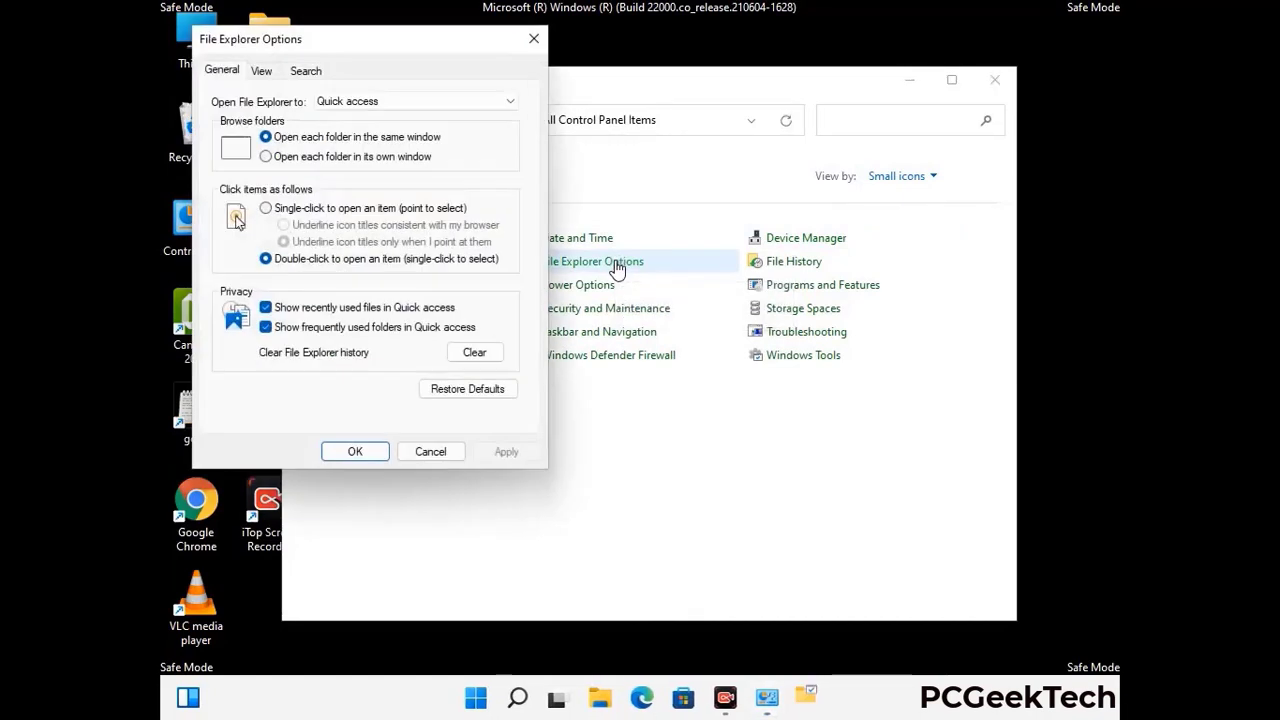
left_click(262, 71)
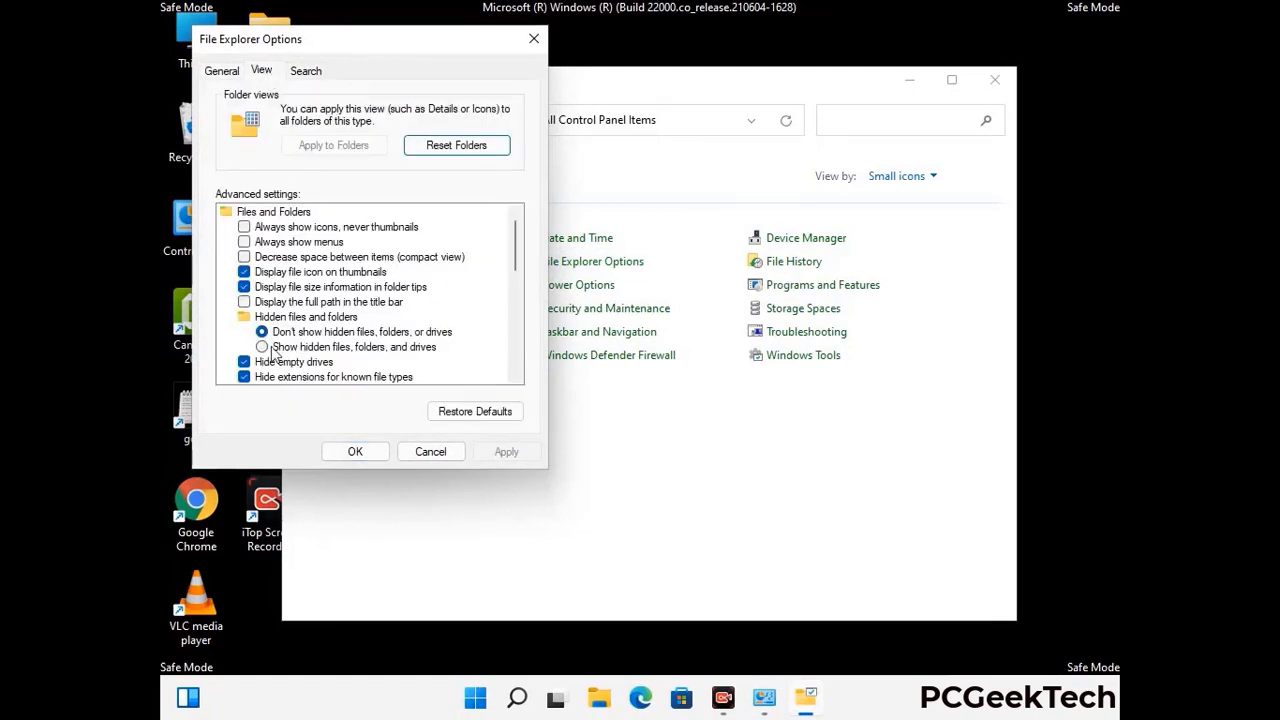
left_click(262, 347)
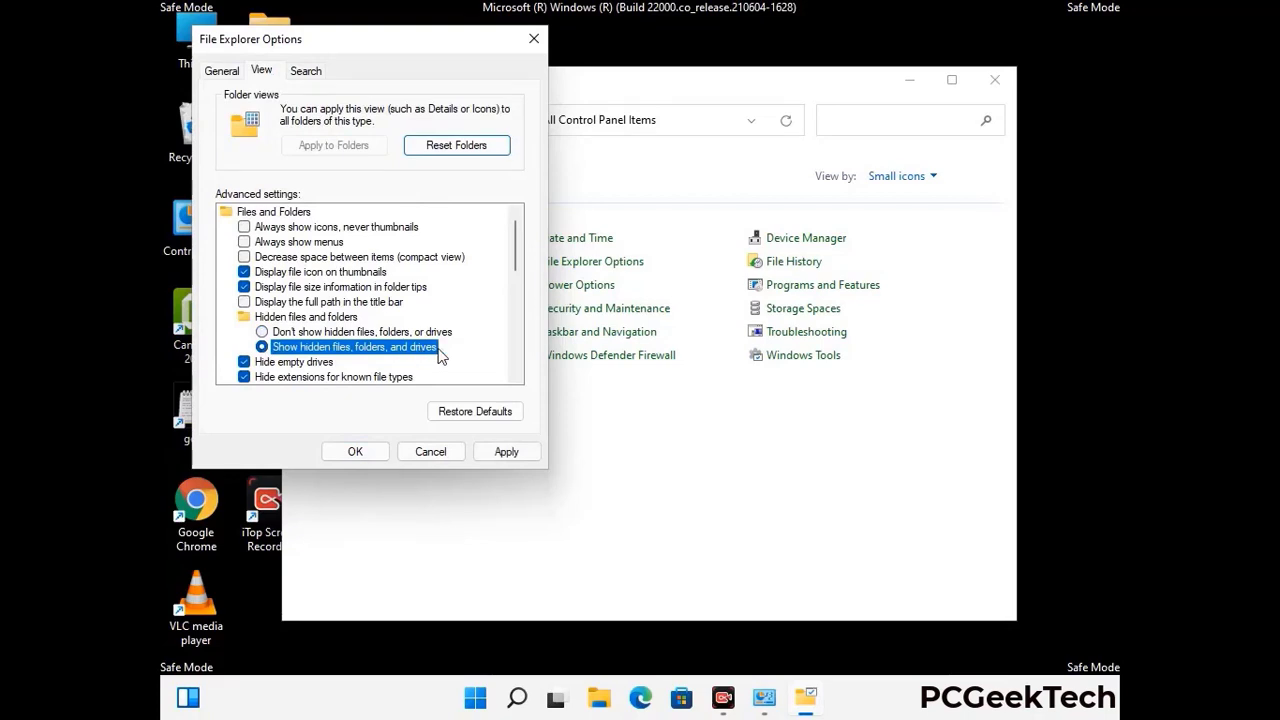
left_click(504, 451)
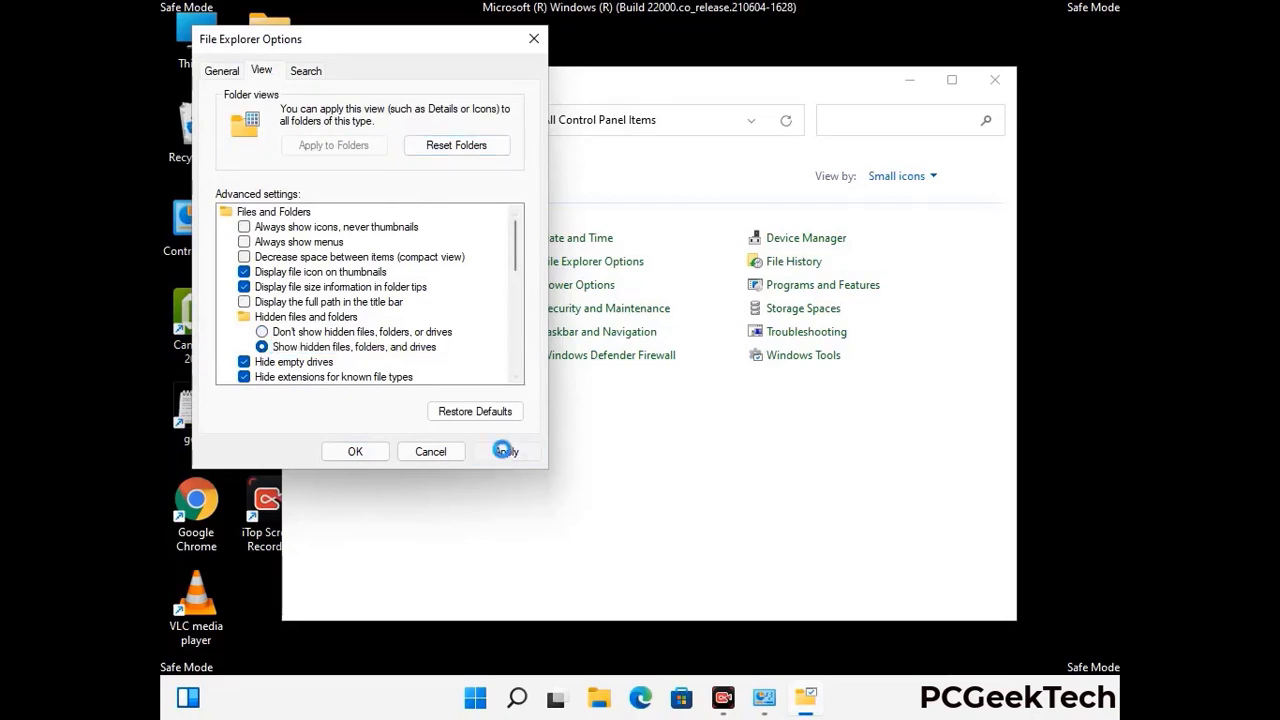
left_click(337, 454)
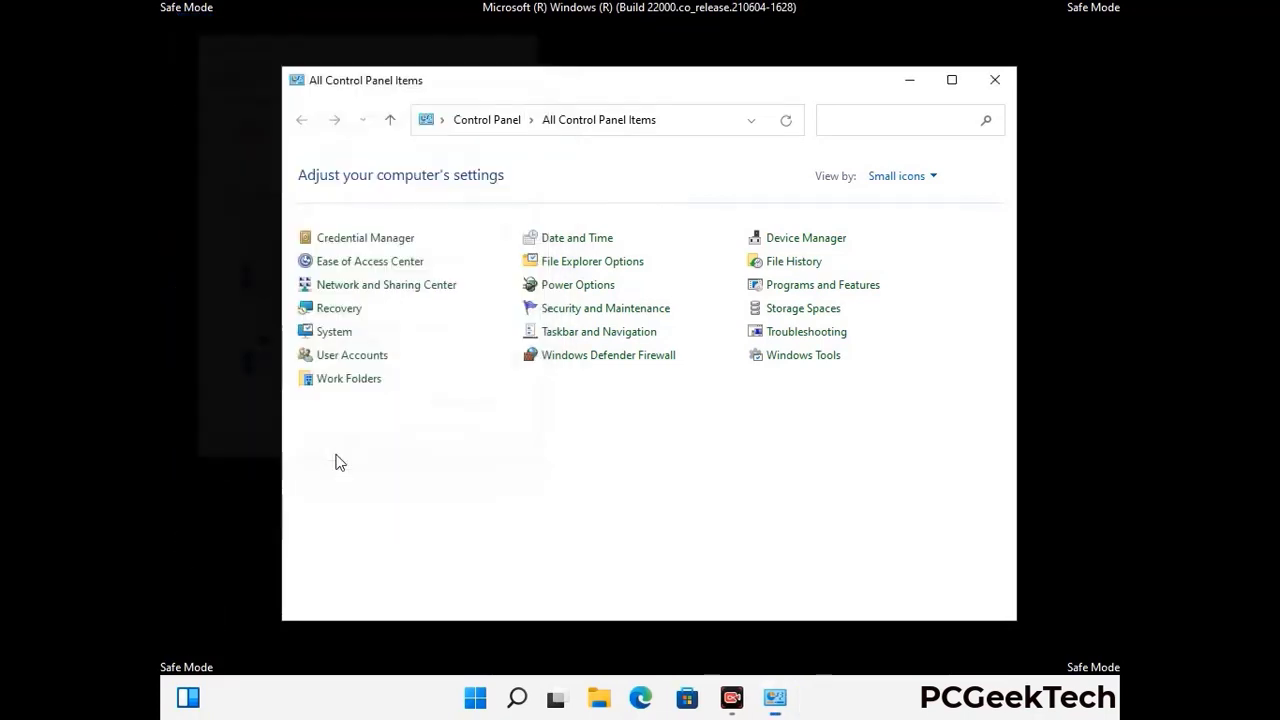
left_click(992, 90)
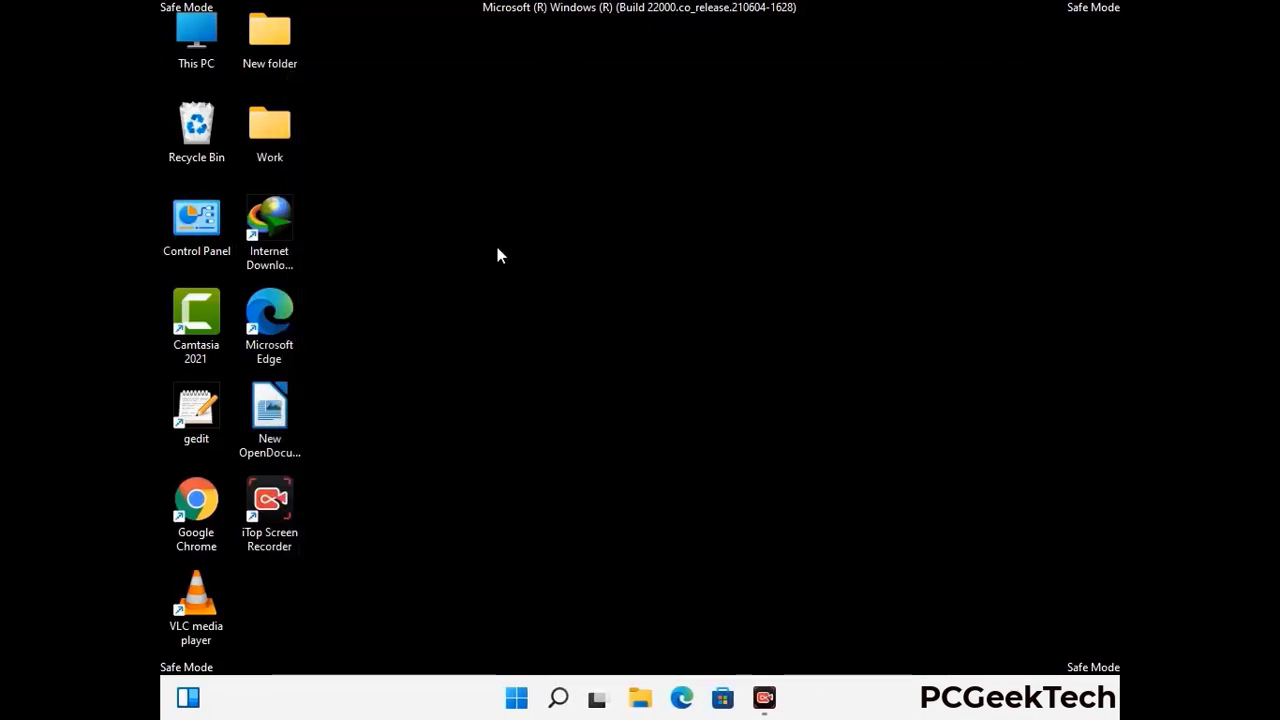
Step: Browse from This PC to C:\Windows\System32\drivers\etc in File Explorer
double_click(190, 62)
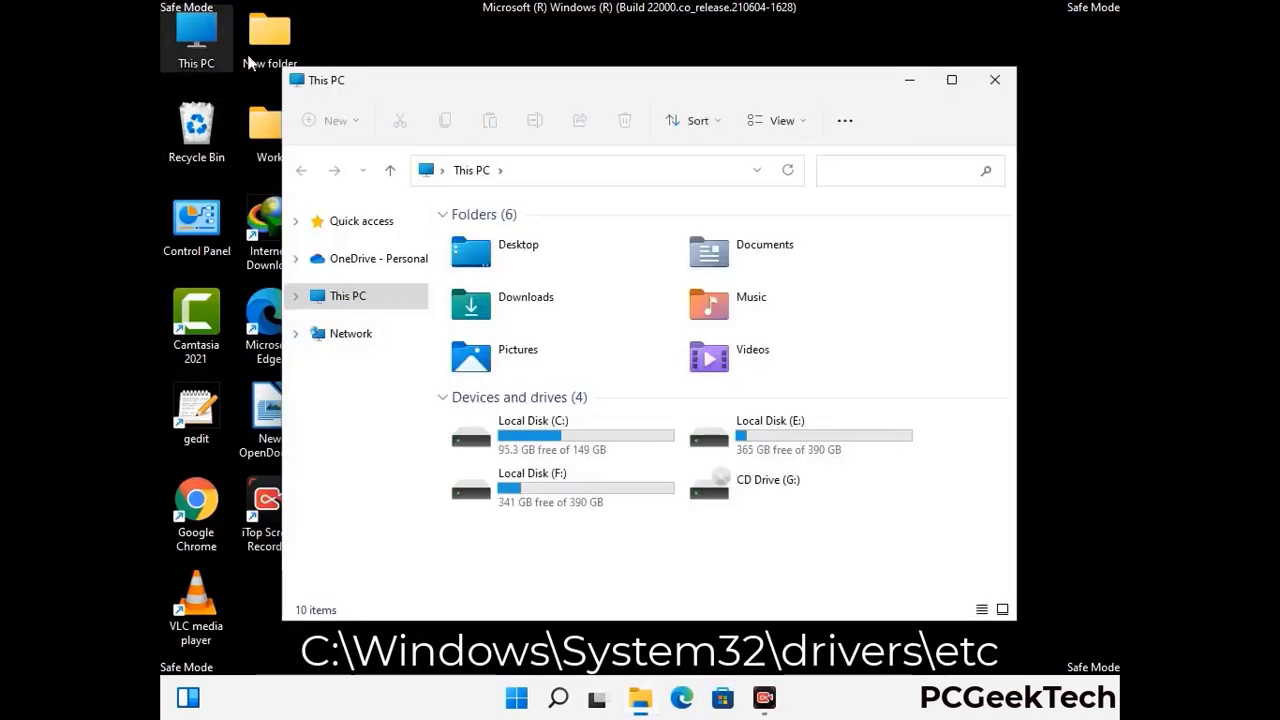
double_click(557, 437)
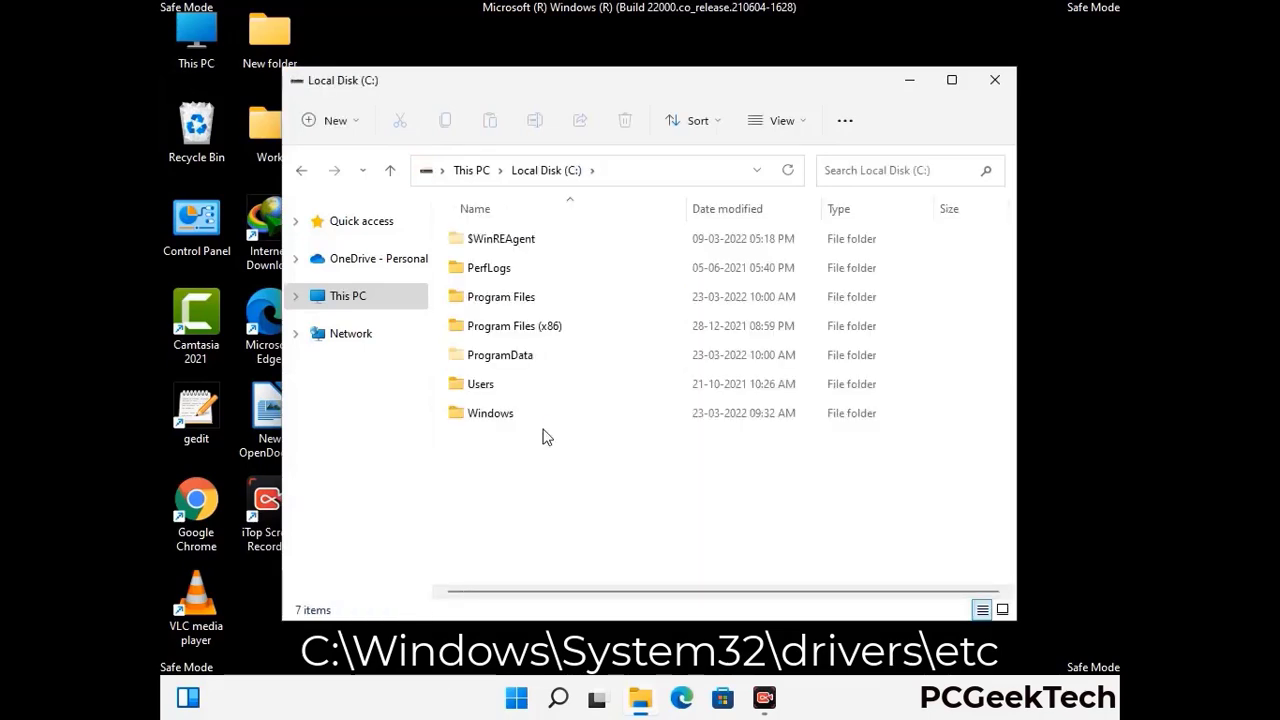
left_click(479, 419)
double_click(479, 419)
scroll(640, 428, "down", 5)
scroll(632, 432, "down", 12)
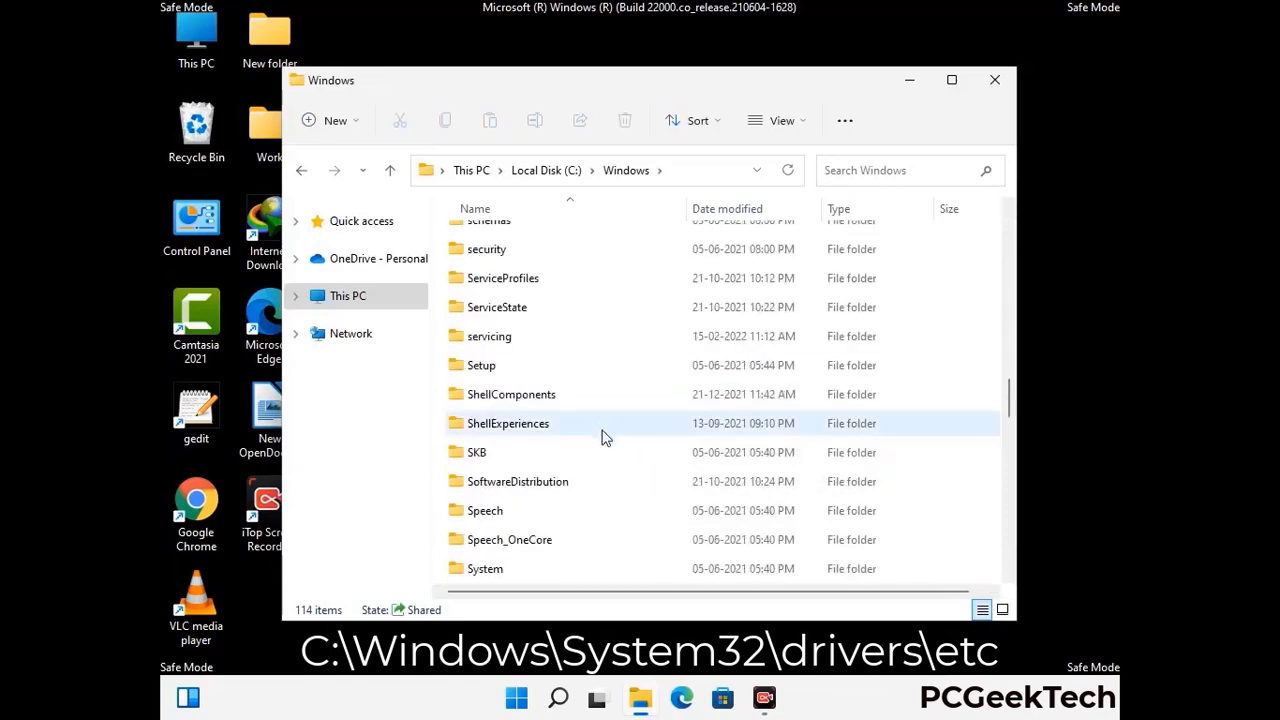
scroll(604, 437, "down", 2)
double_click(490, 423)
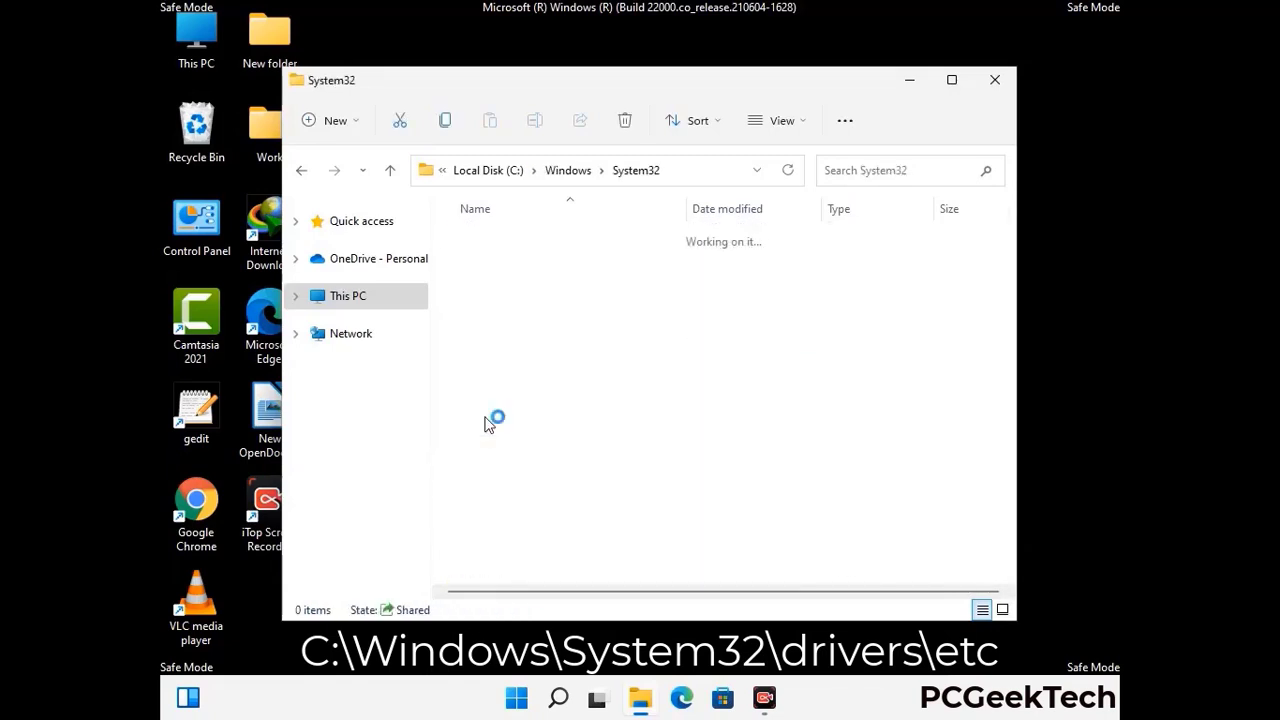
scroll(549, 429, "down", 4)
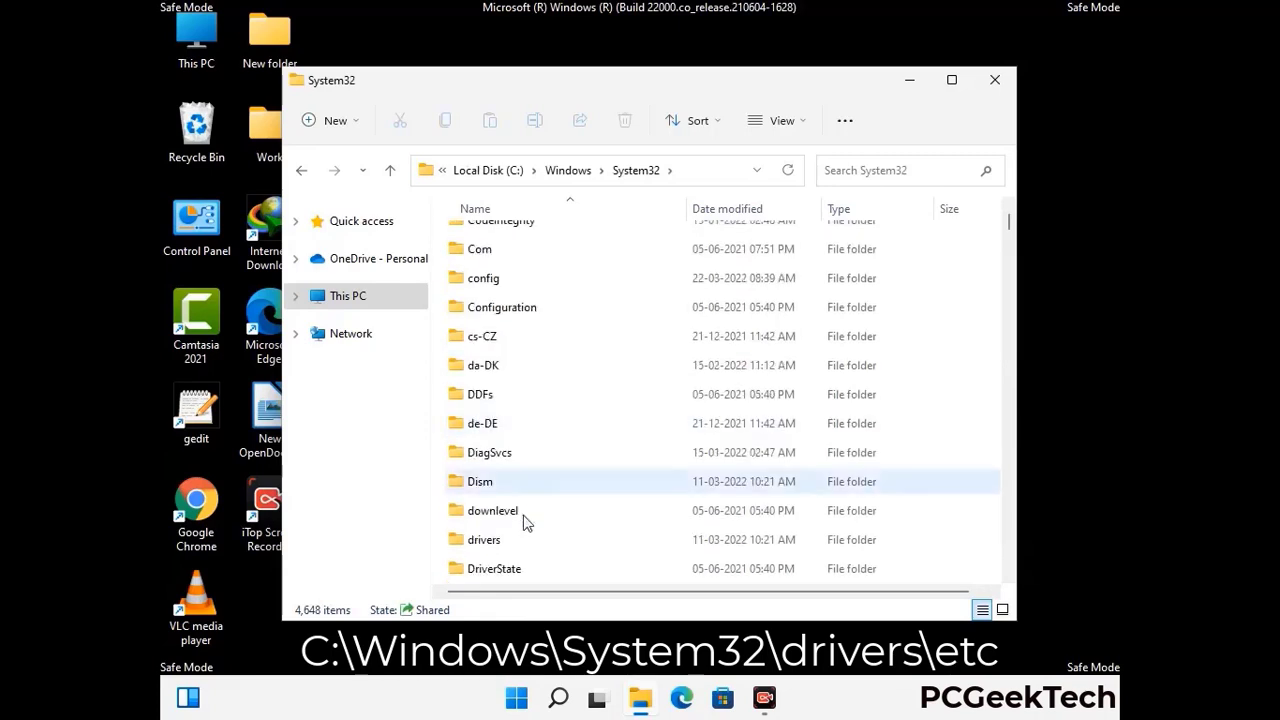
double_click(490, 543)
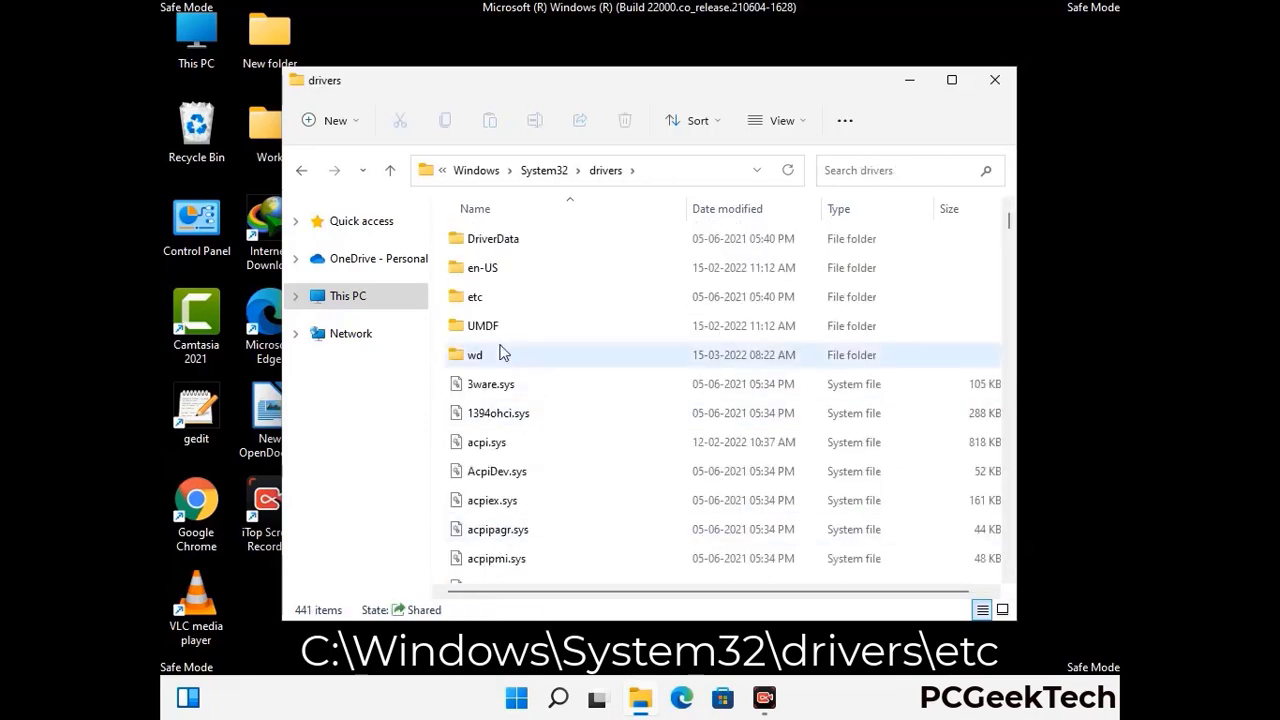
double_click(477, 296)
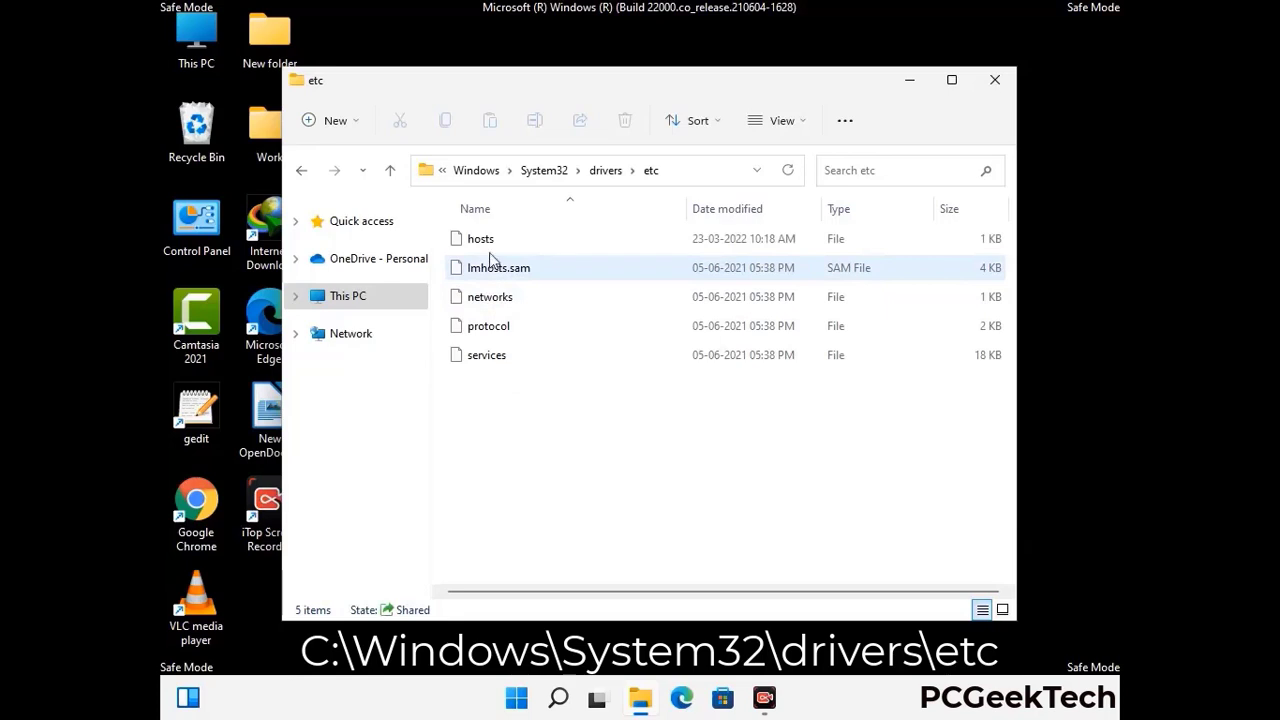
Step: Open the hosts file with Notepad
left_click(485, 245)
double_click(488, 243)
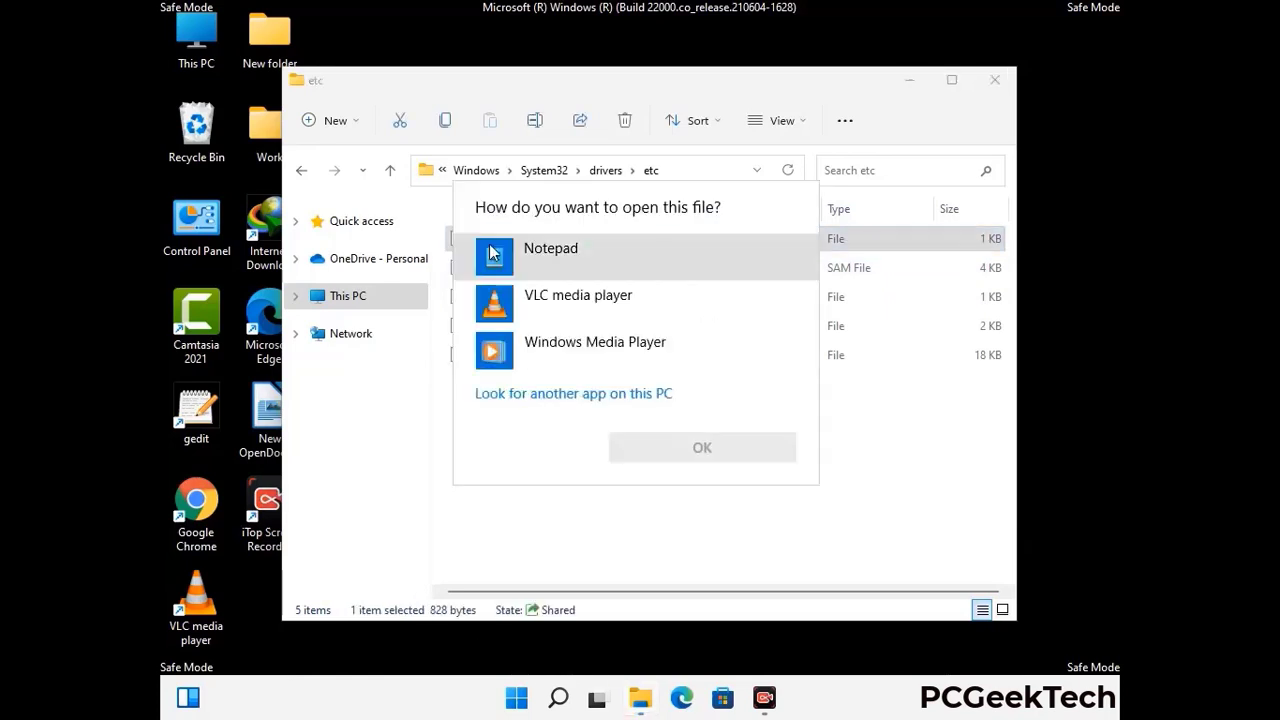
left_click(579, 258)
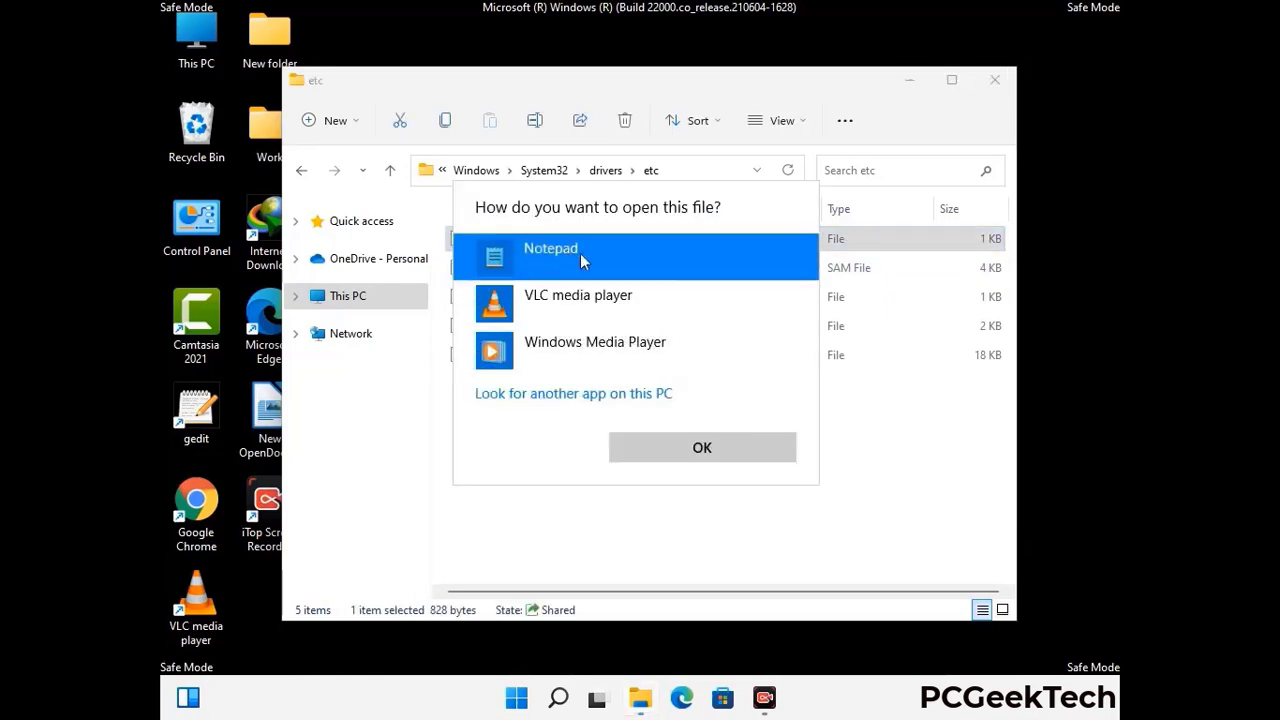
left_click(702, 448)
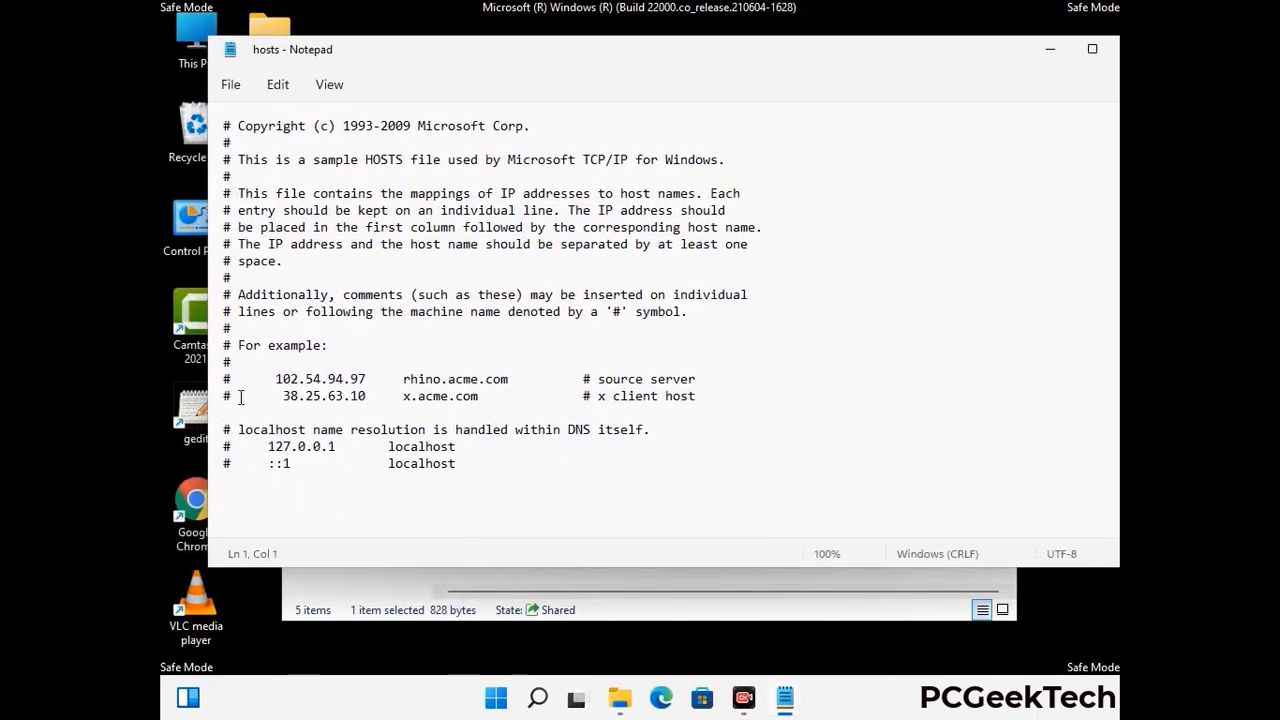
Step: Add an empty line at the end of hosts and save the file
left_click(480, 469)
key("Return")
scroll(300, 465, "down", 1)
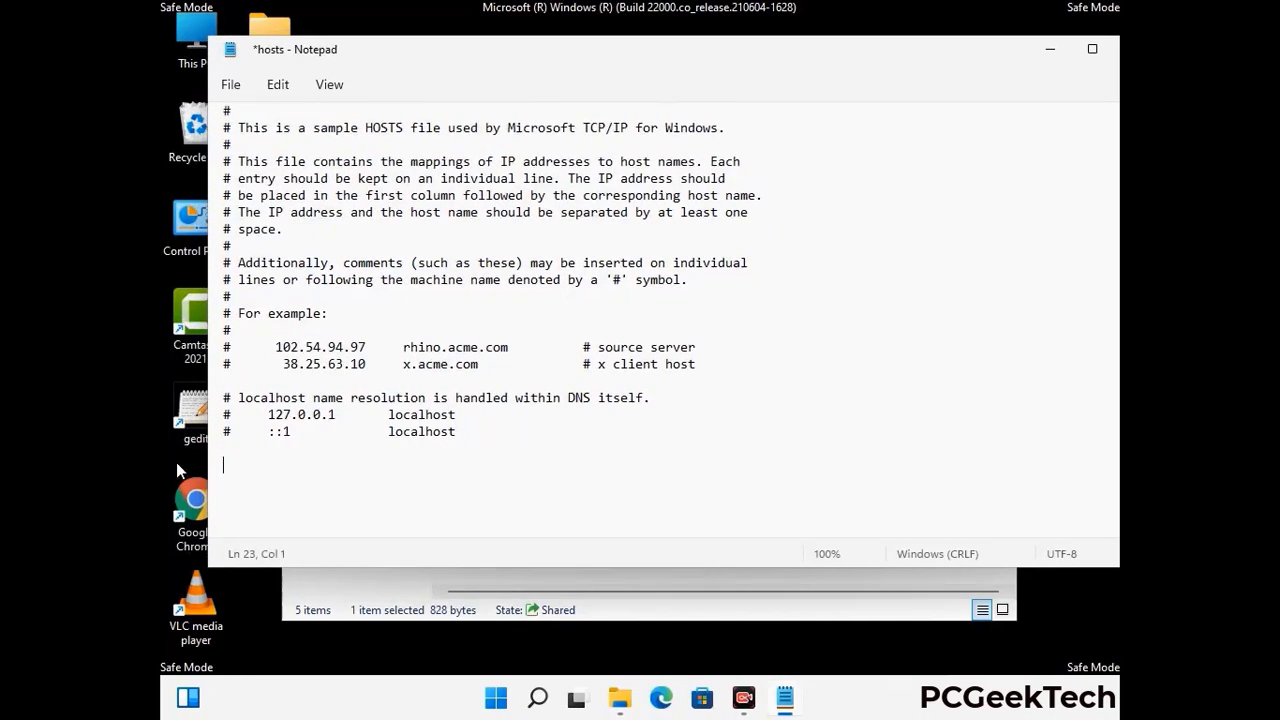
left_click(230, 85)
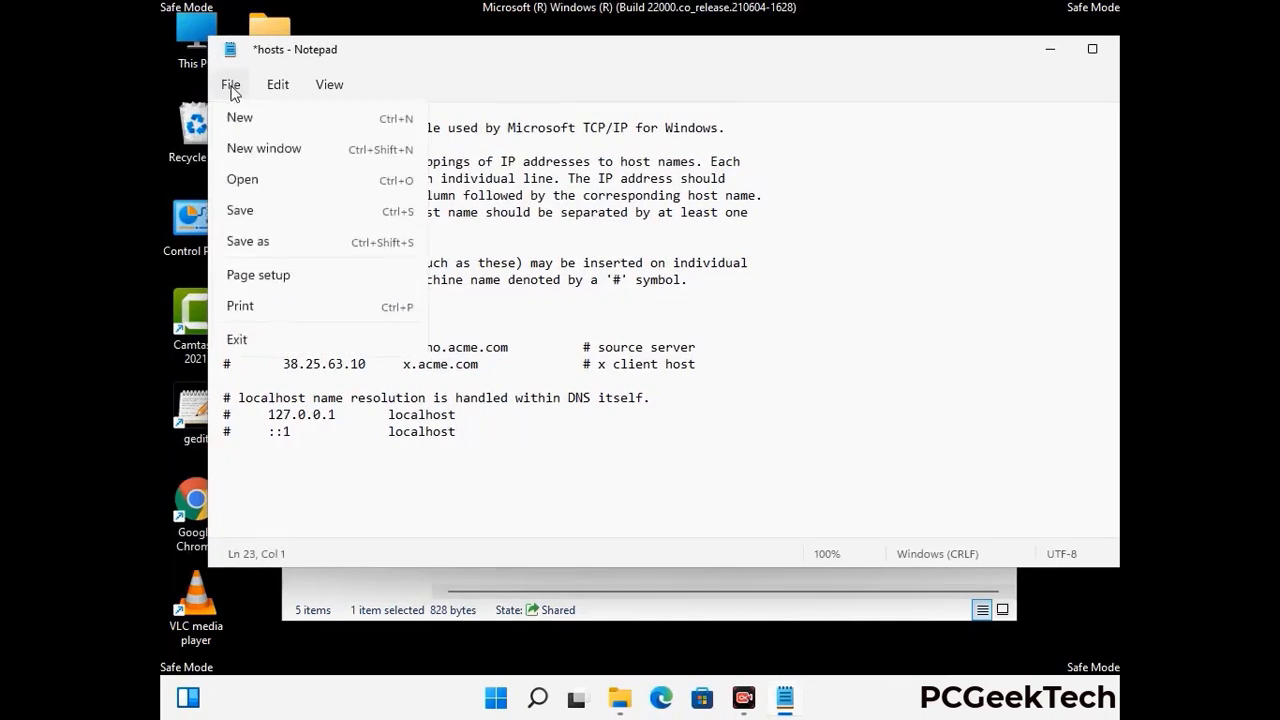
left_click(240, 211)
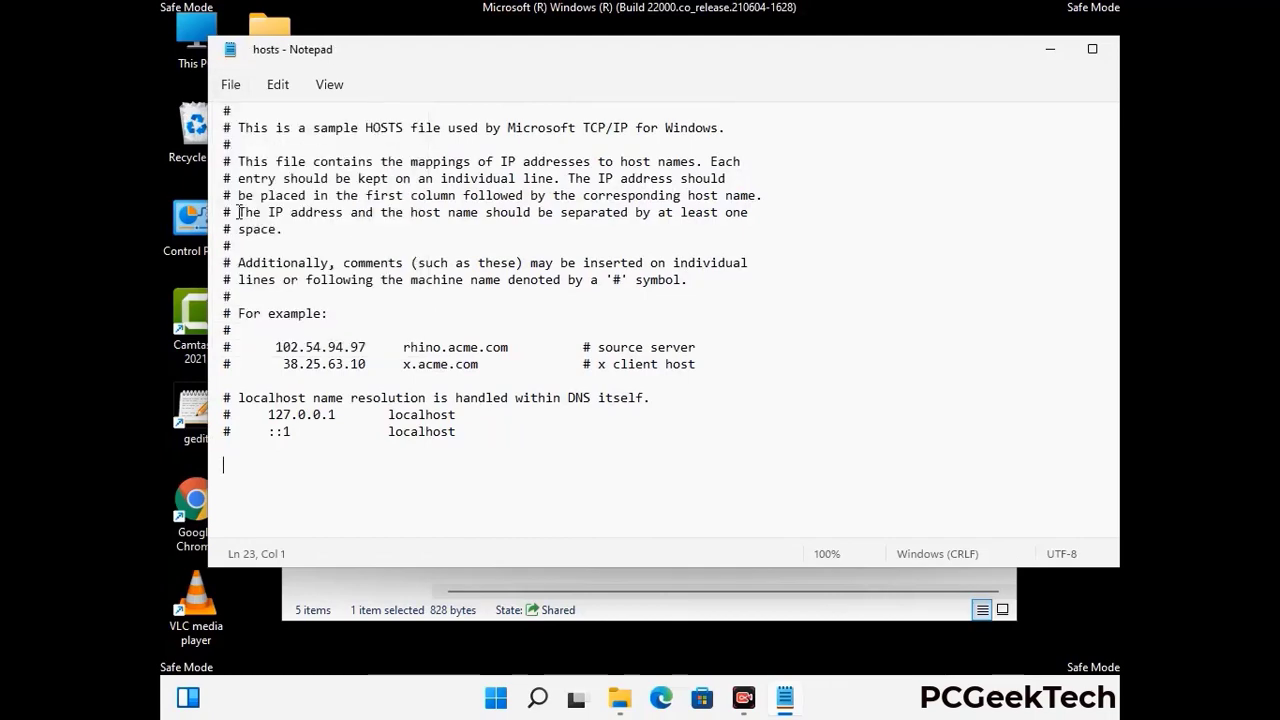
Step: Close Notepad and the etc folder window
left_click_drag(965, 60, 820, 62)
left_click(988, 55)
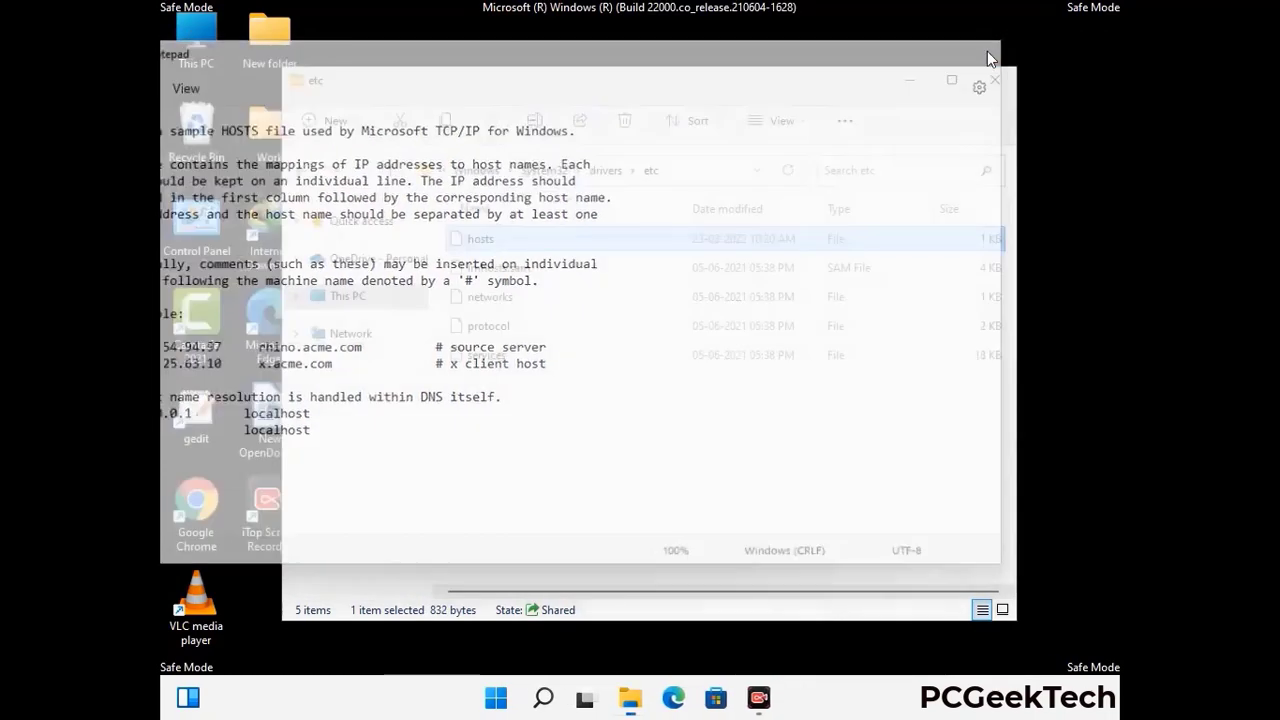
left_click(995, 78)
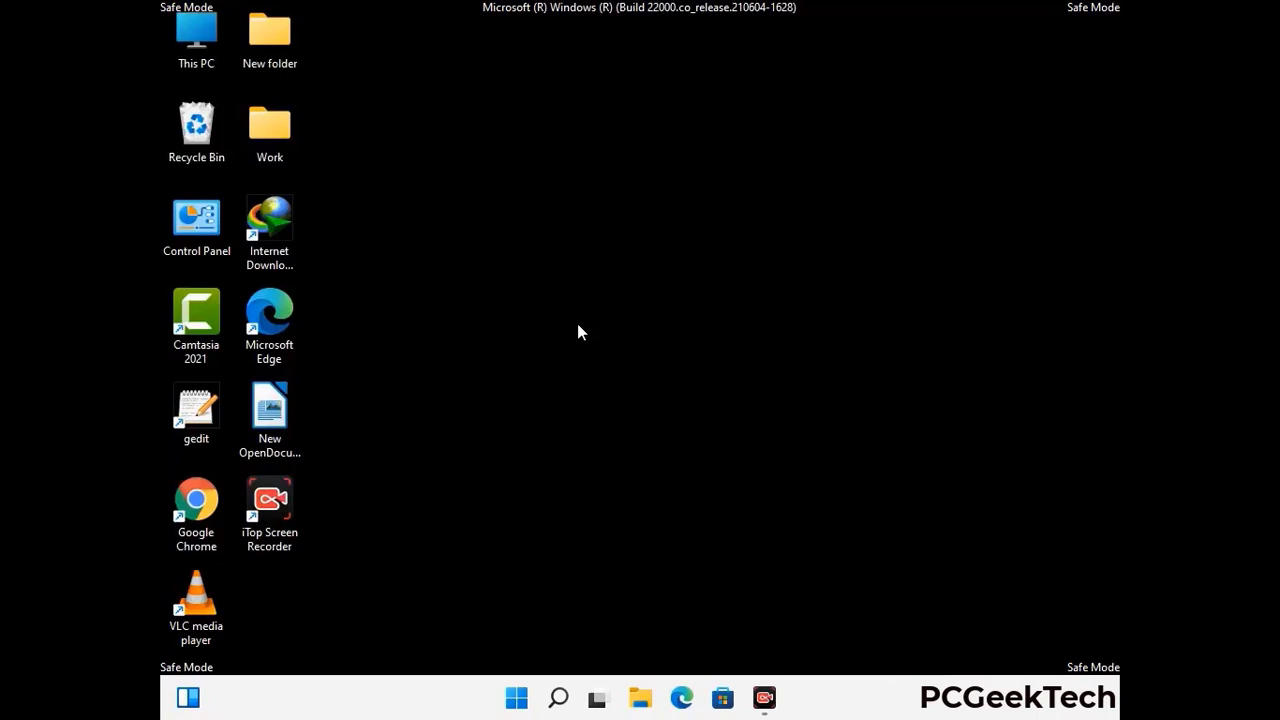
Step: Open the AppData Roaming folder by running %appdata%
key("super+r")
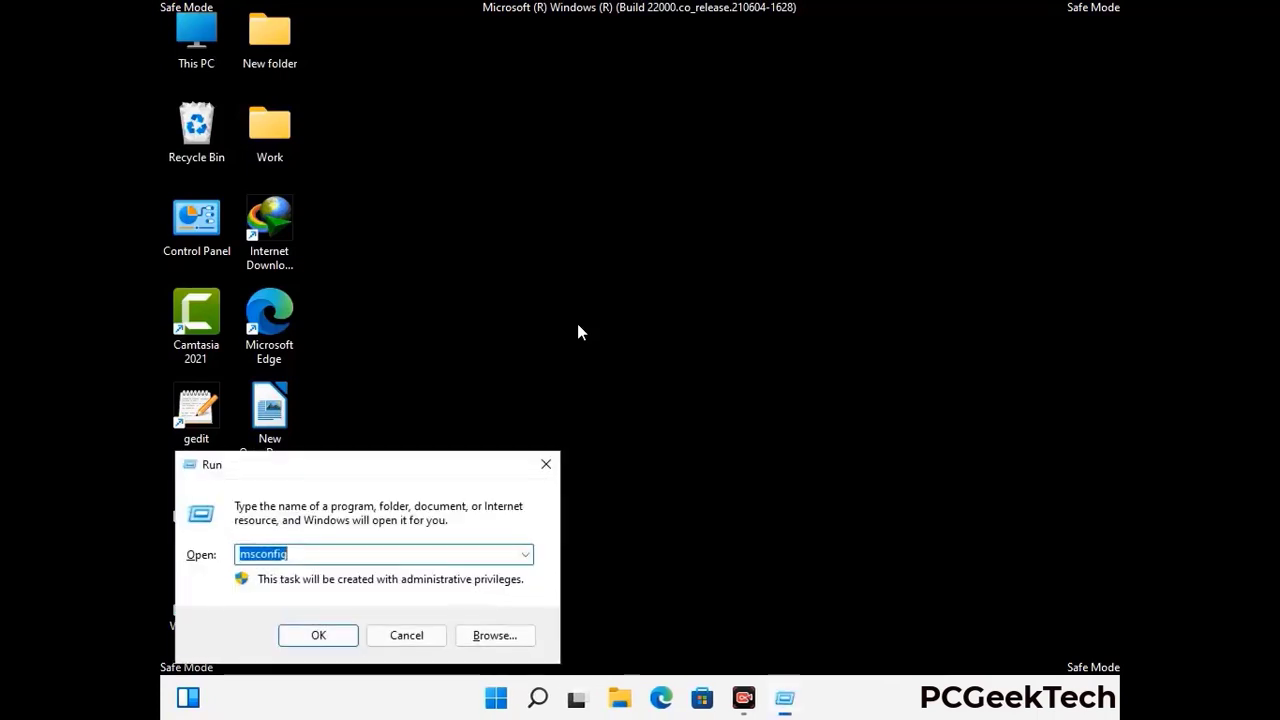
left_click_drag(366, 458, 596, 198)
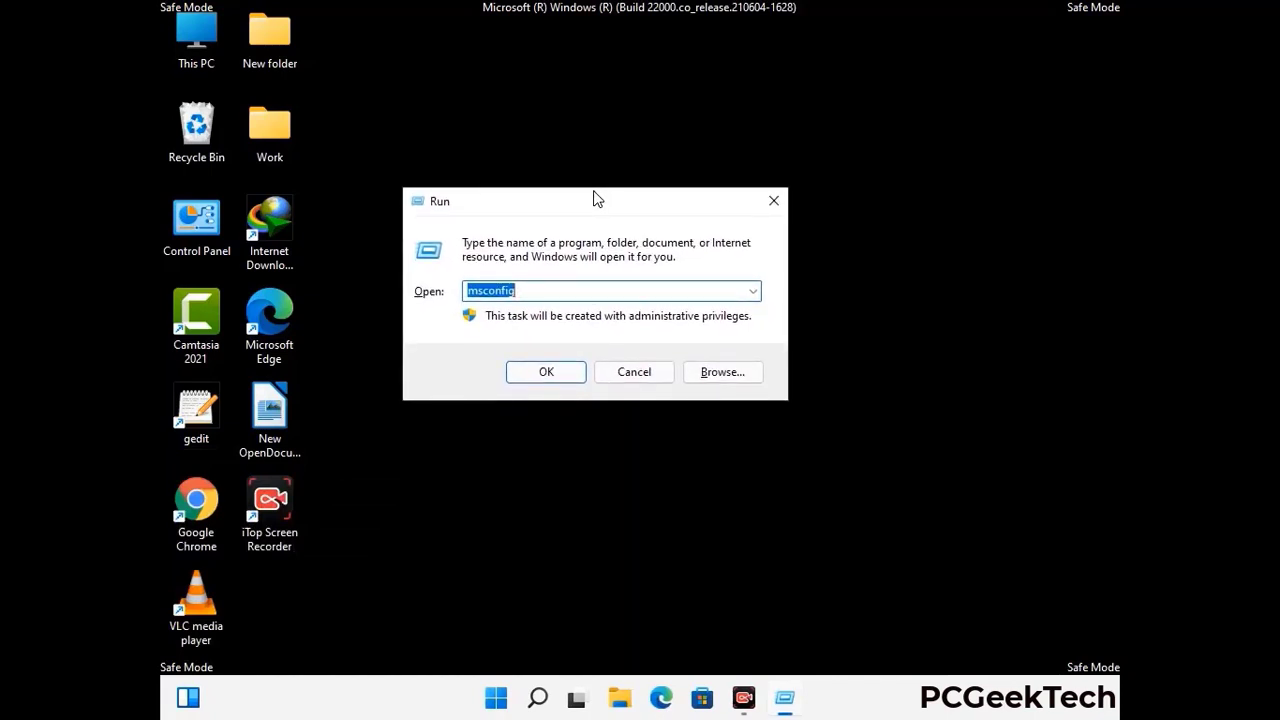
type("%")
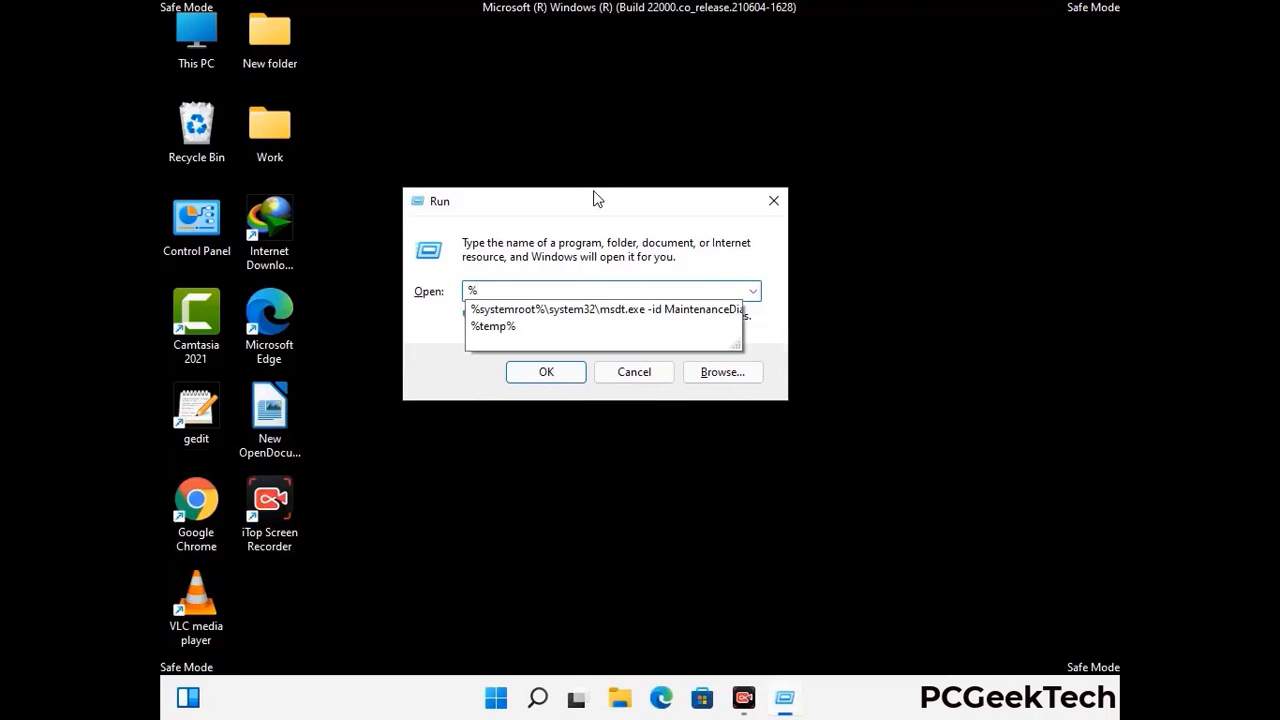
type("appdata%")
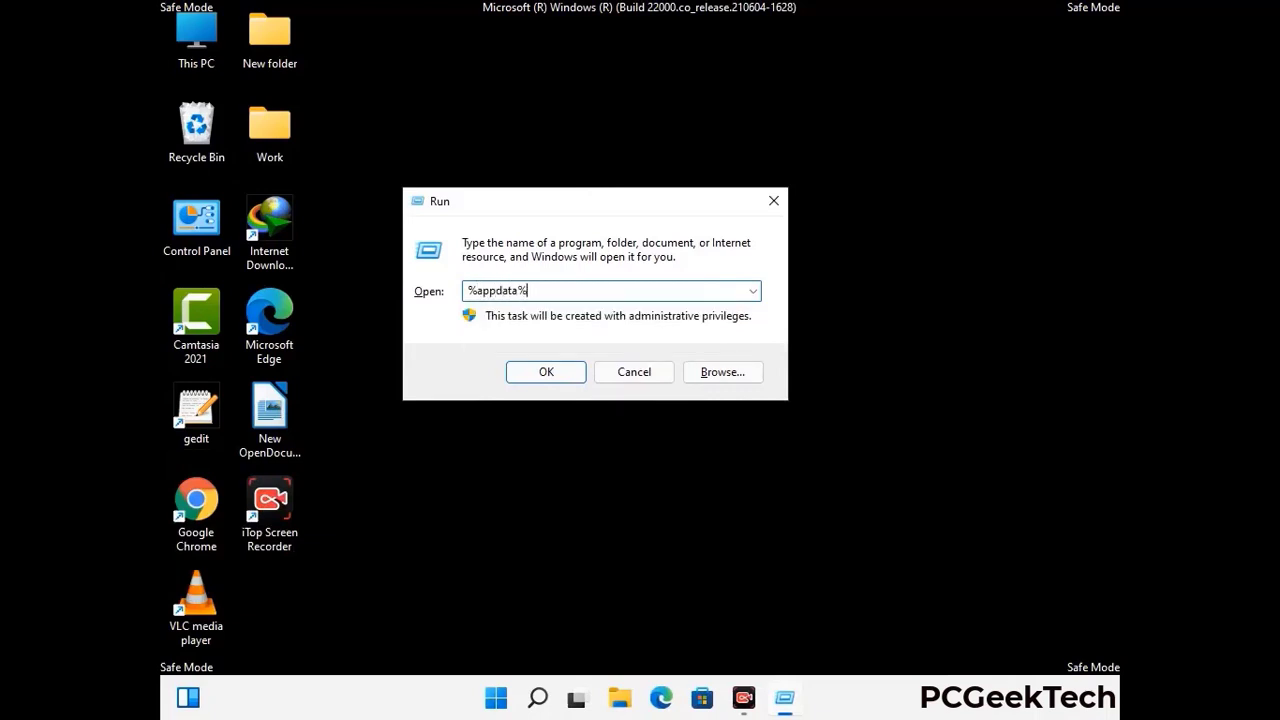
key("Return")
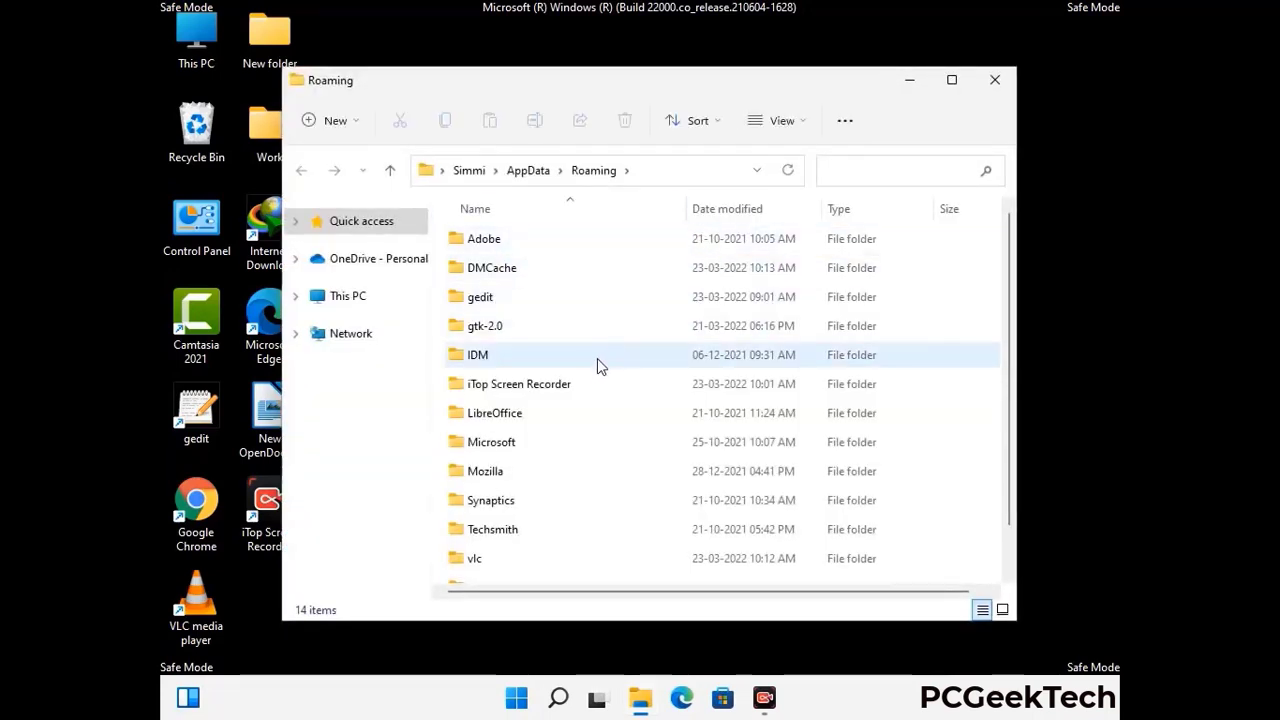
Step: Delete the Zoom folder from Roaming and close the window
scroll(603, 360, "down", 1)
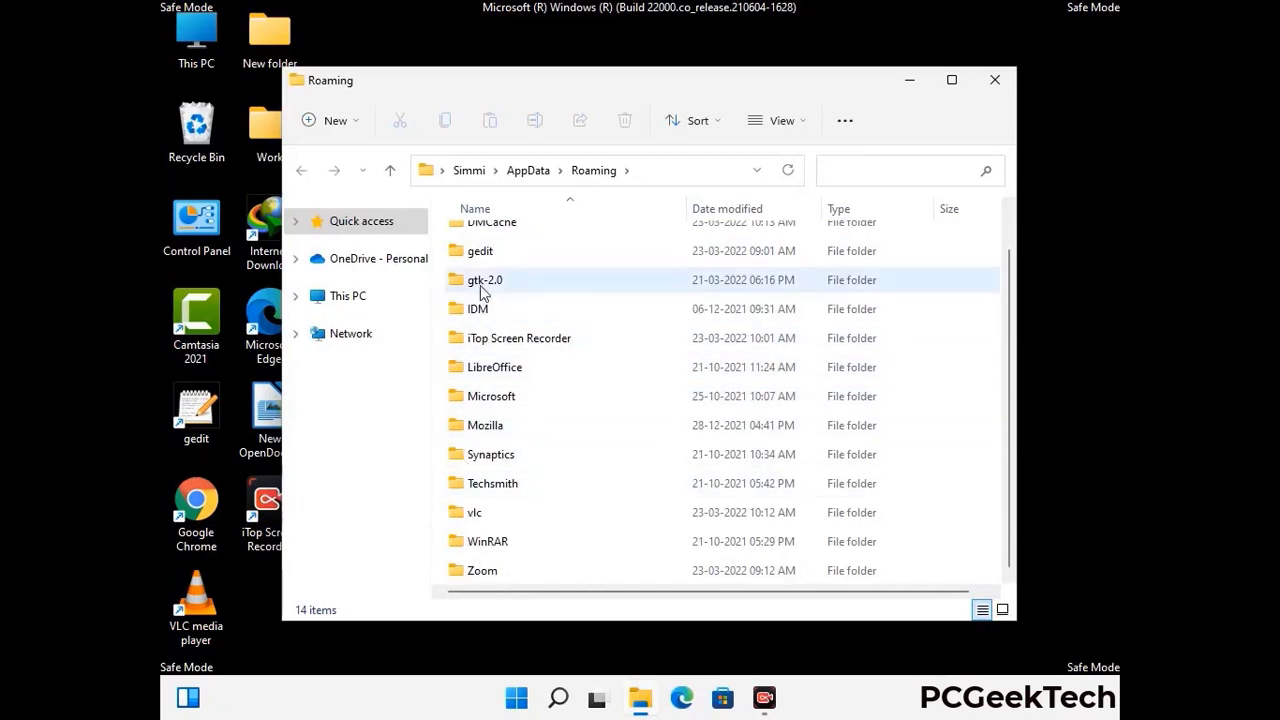
scroll(472, 320, "up", 1)
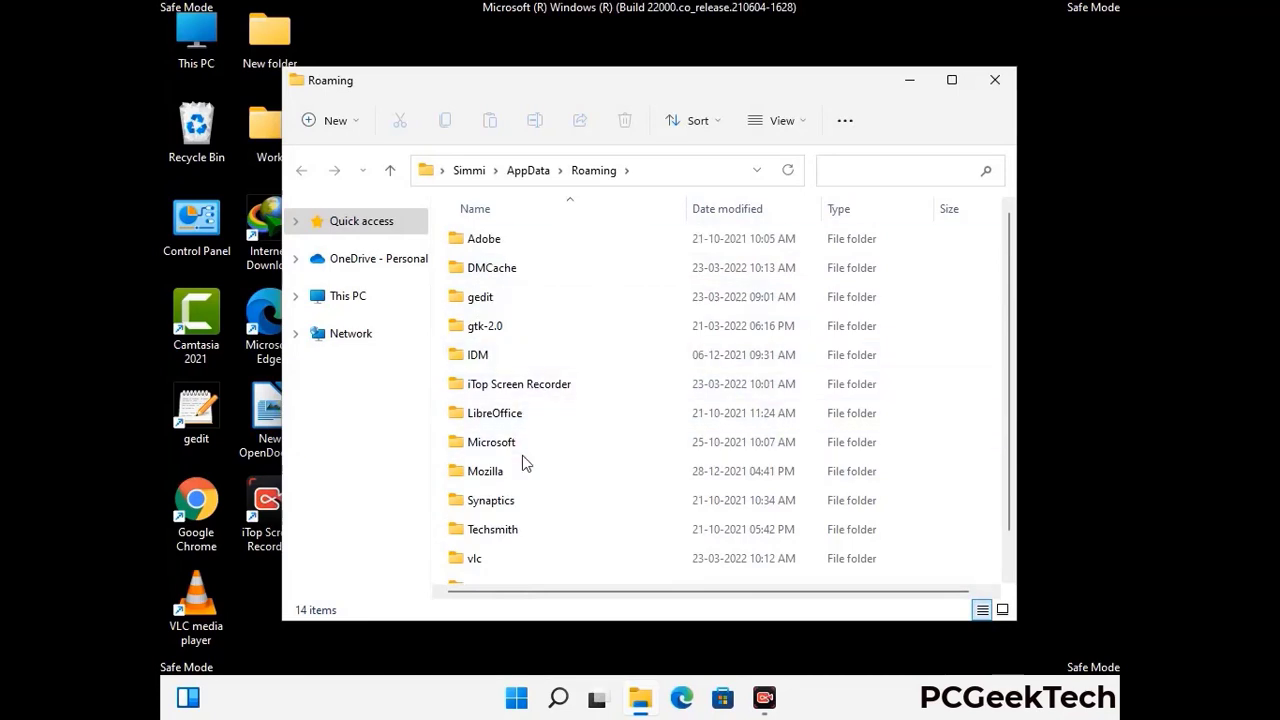
scroll(506, 555, "down", 1)
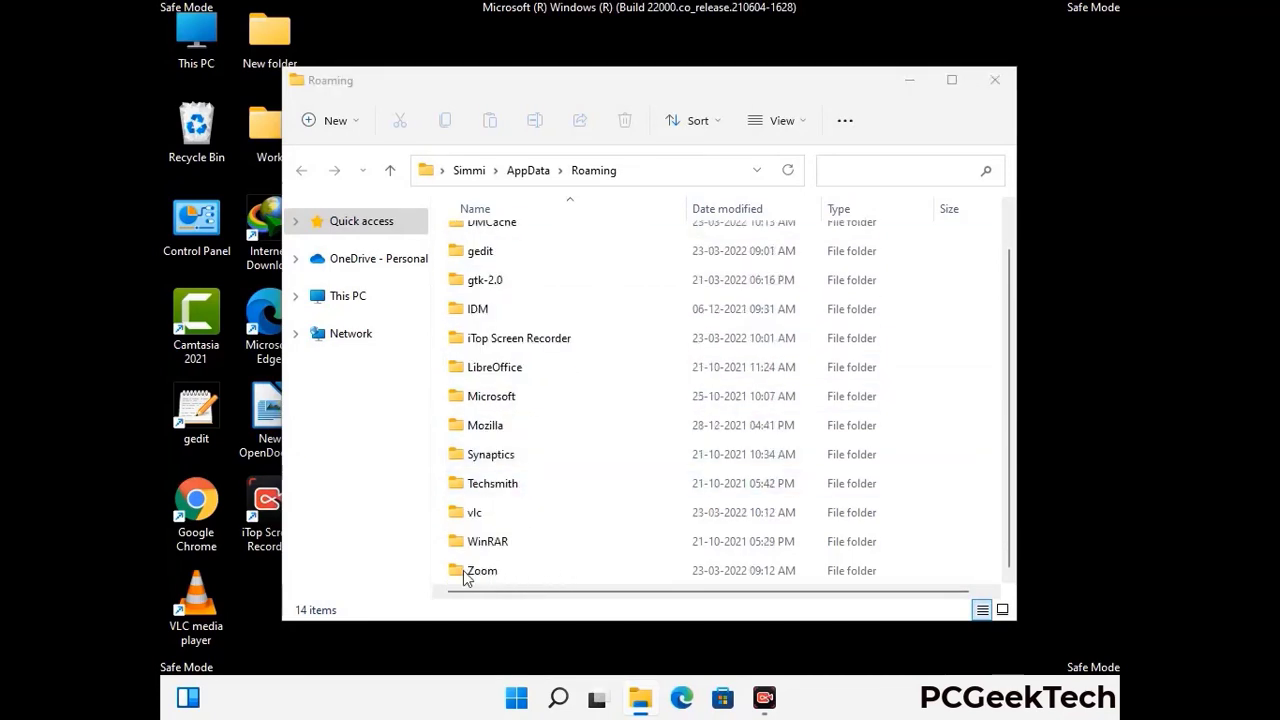
left_click(716, 568)
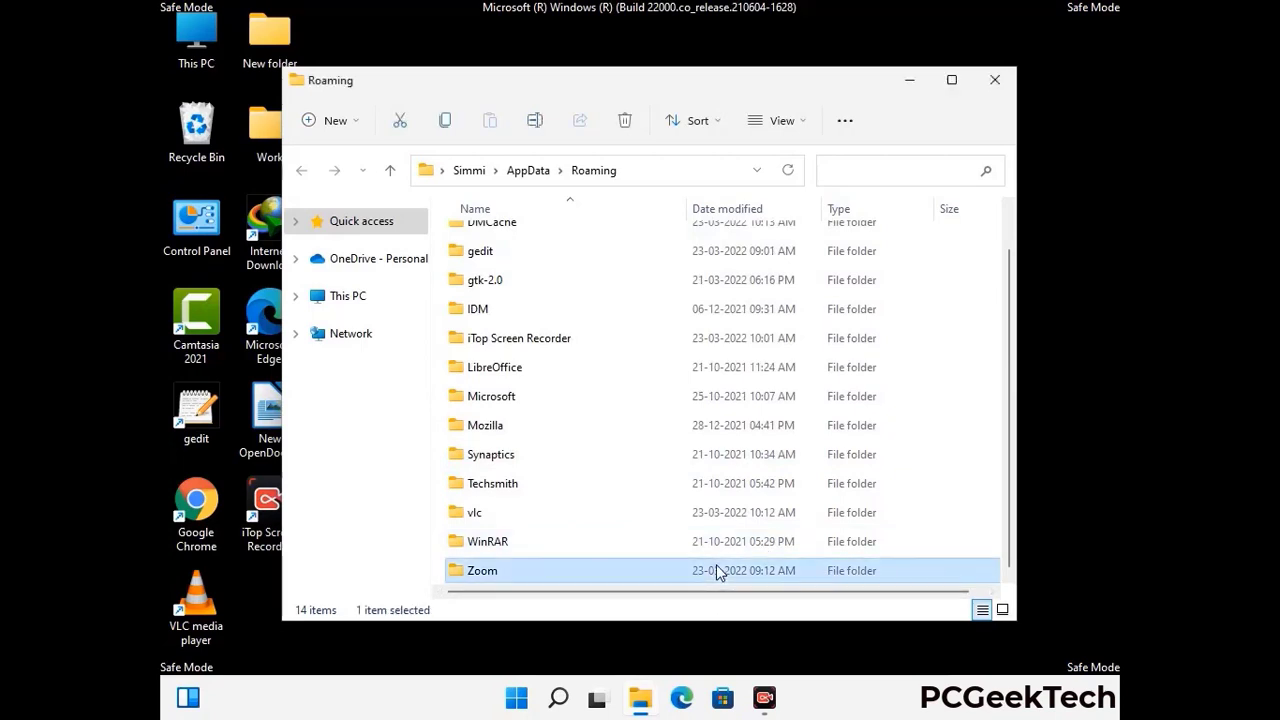
left_click(633, 129)
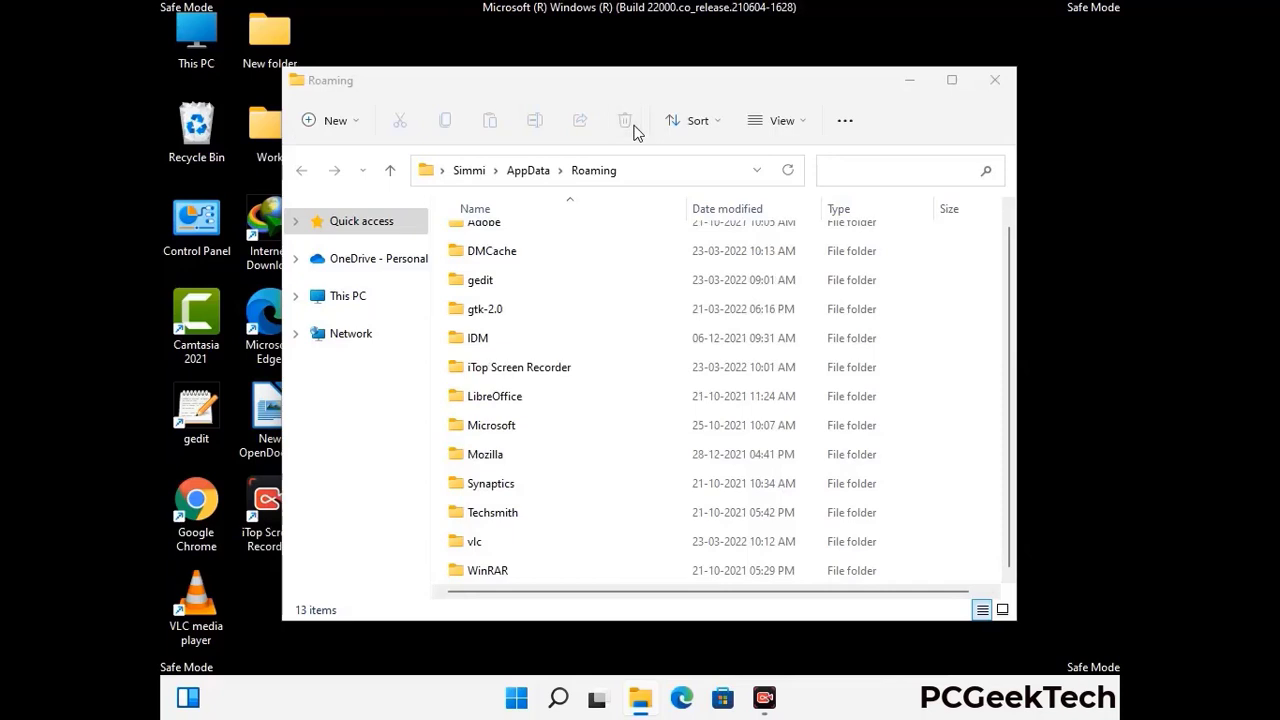
left_click(993, 88)
left_click(991, 85)
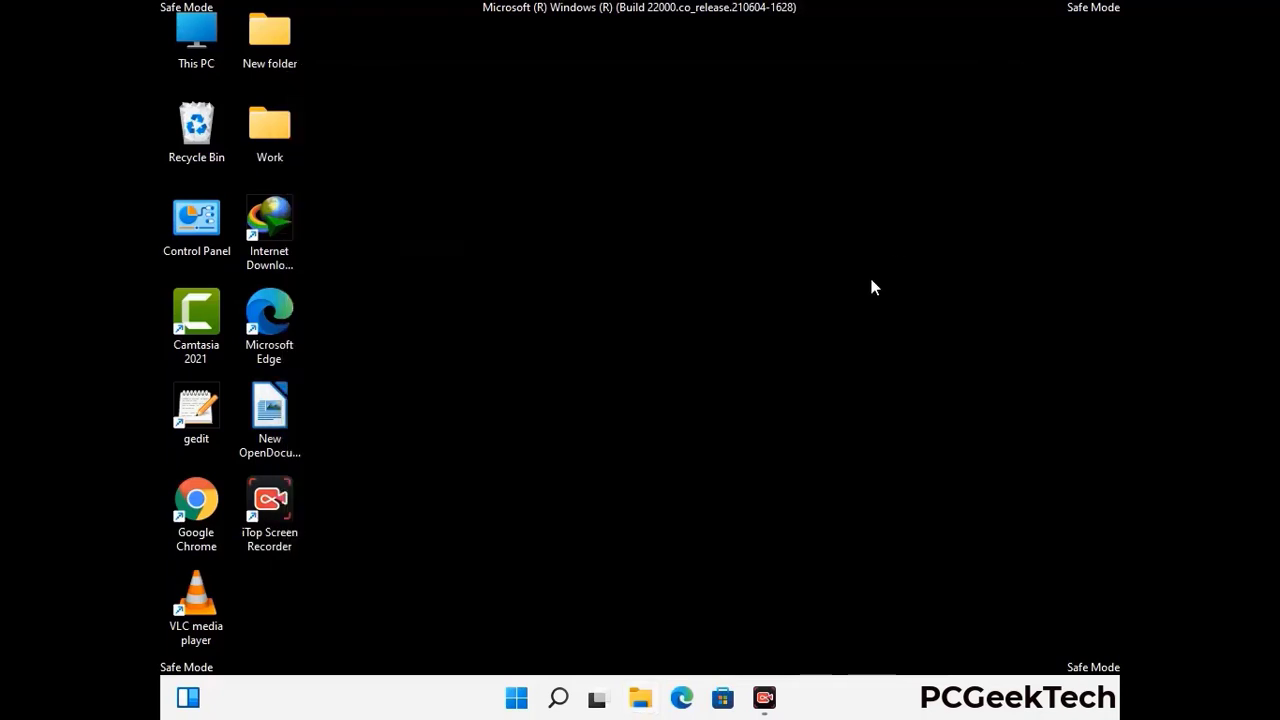
Step: Open the AppData Local folder by running %LocalAppData%
key("super+r")
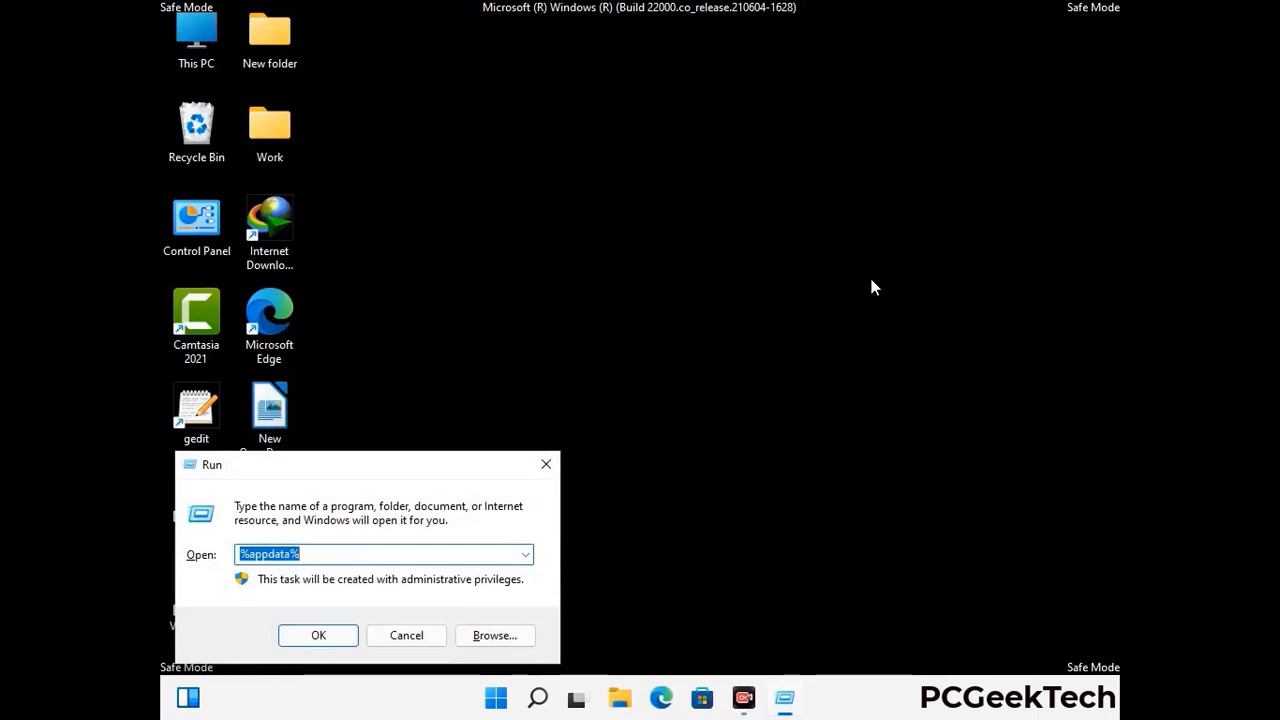
left_click_drag(400, 475, 671, 253)
type("%Local")
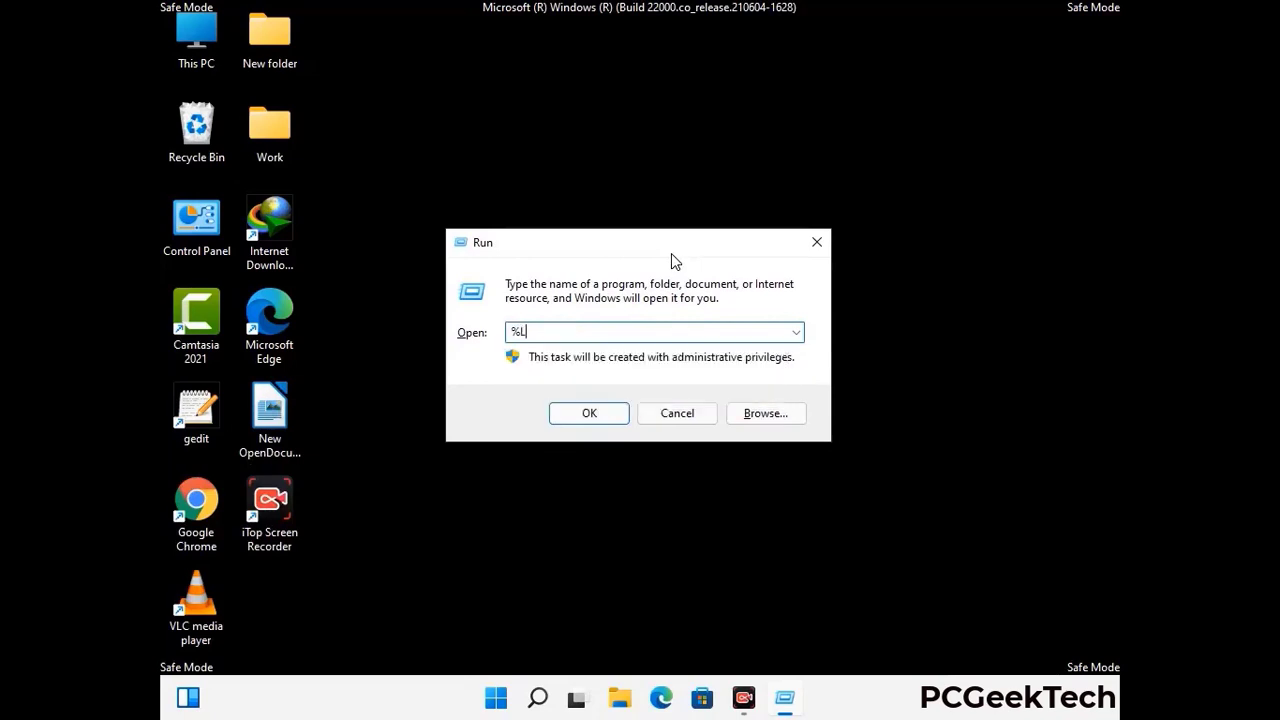
type("AppData%")
key("Return")
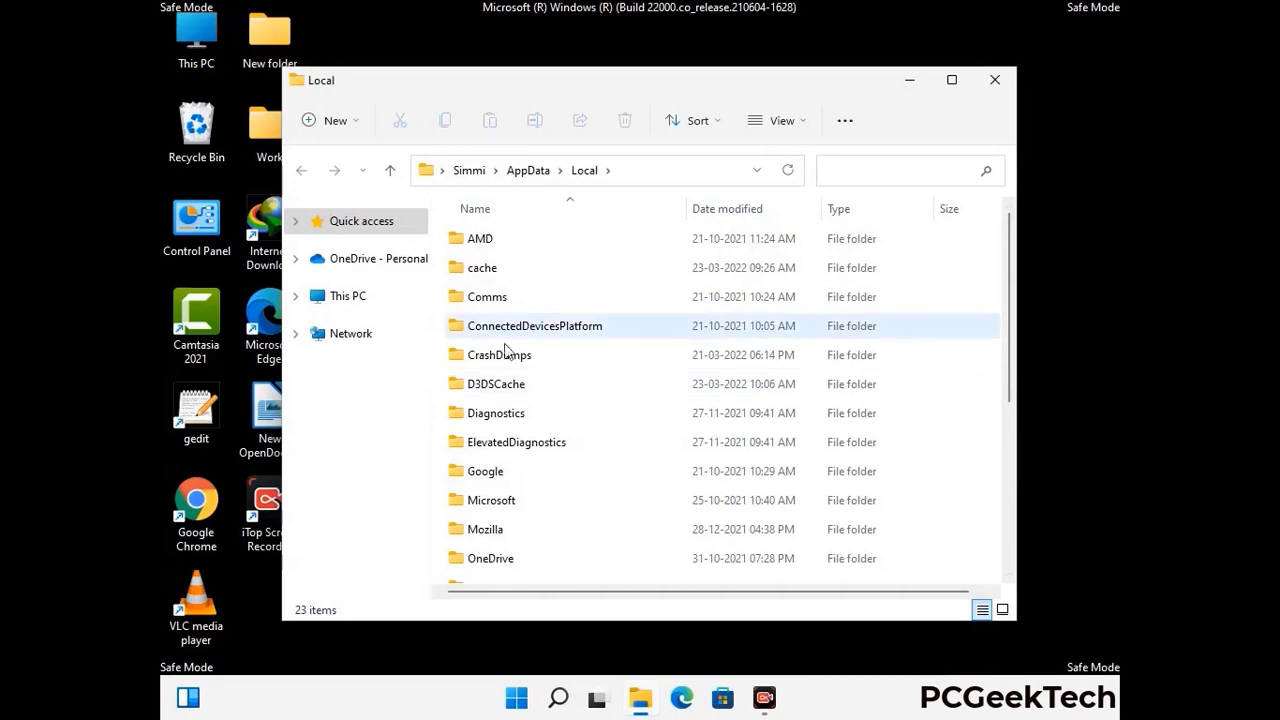
Step: Delete the Mozilla folder from Local and close the window
scroll(536, 440, "down", 1)
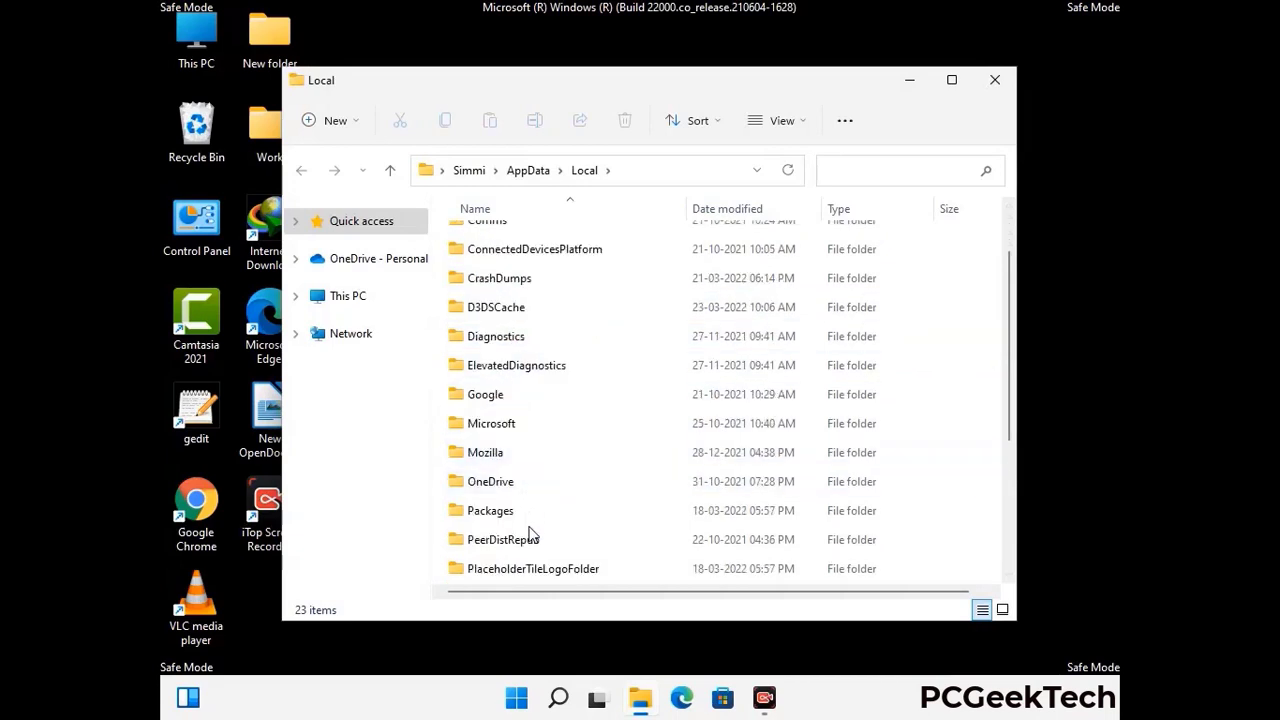
left_click(500, 458)
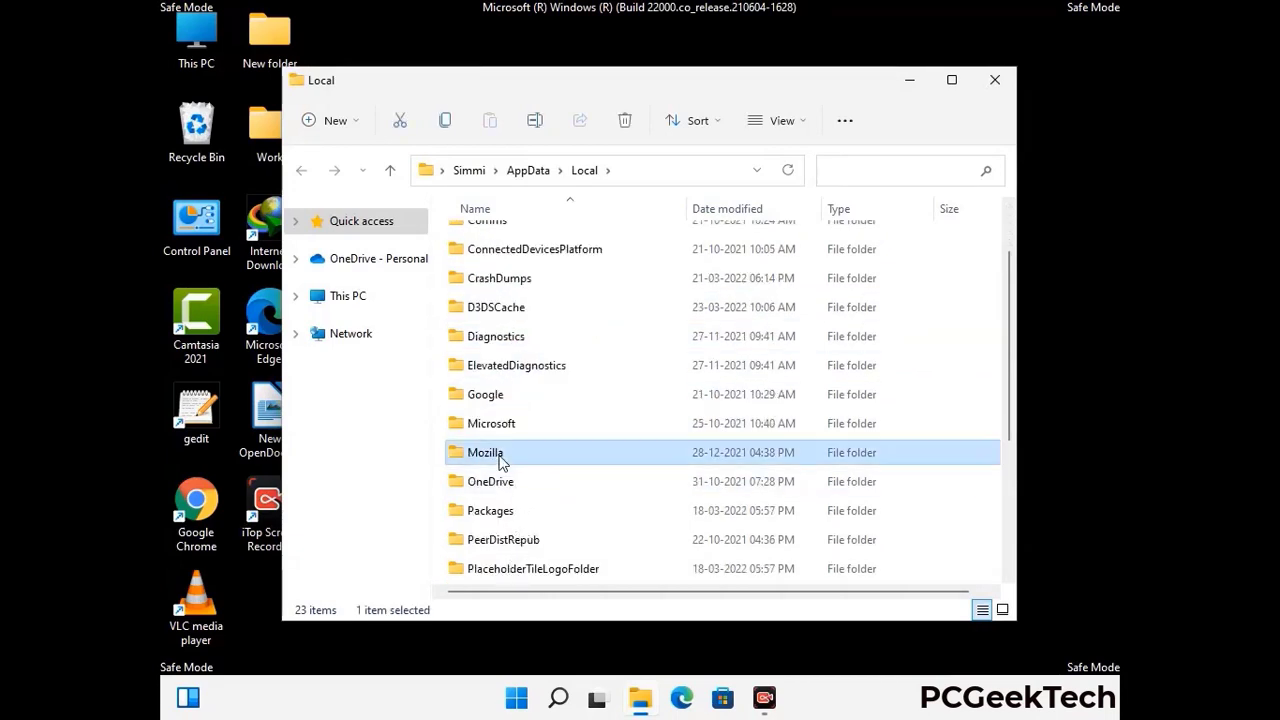
left_click(623, 129)
left_click(623, 129)
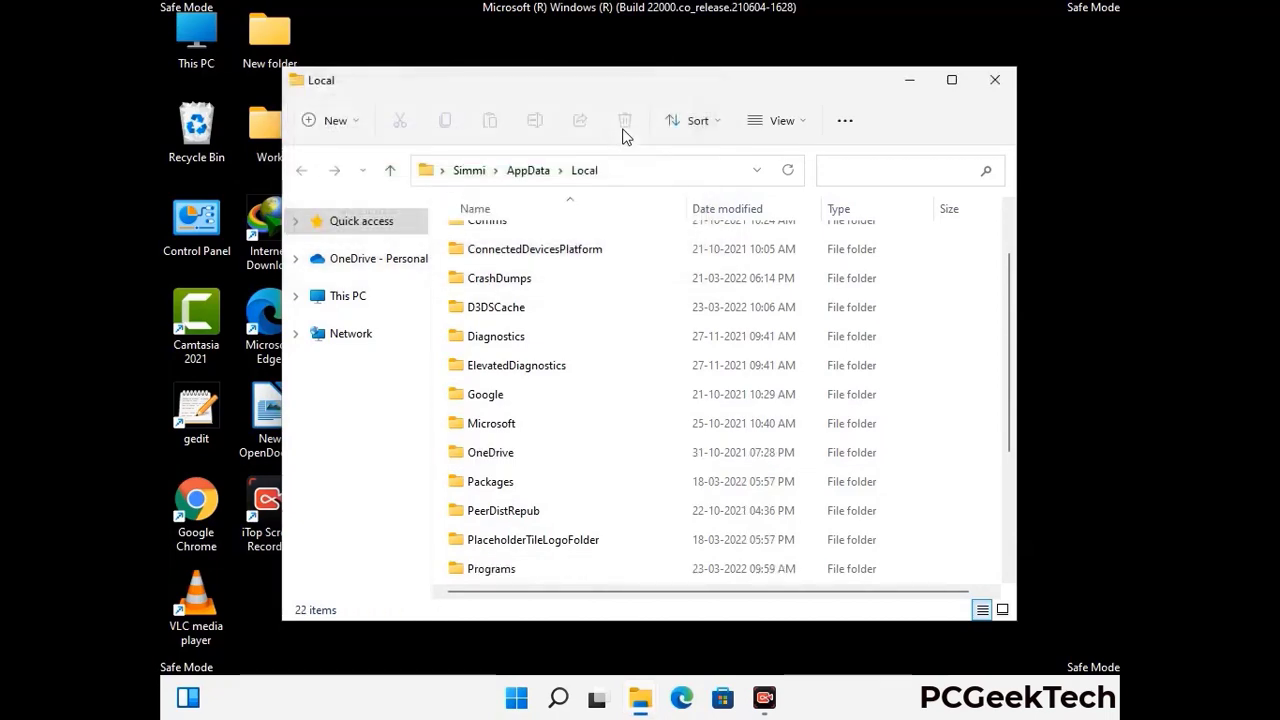
left_click(996, 92)
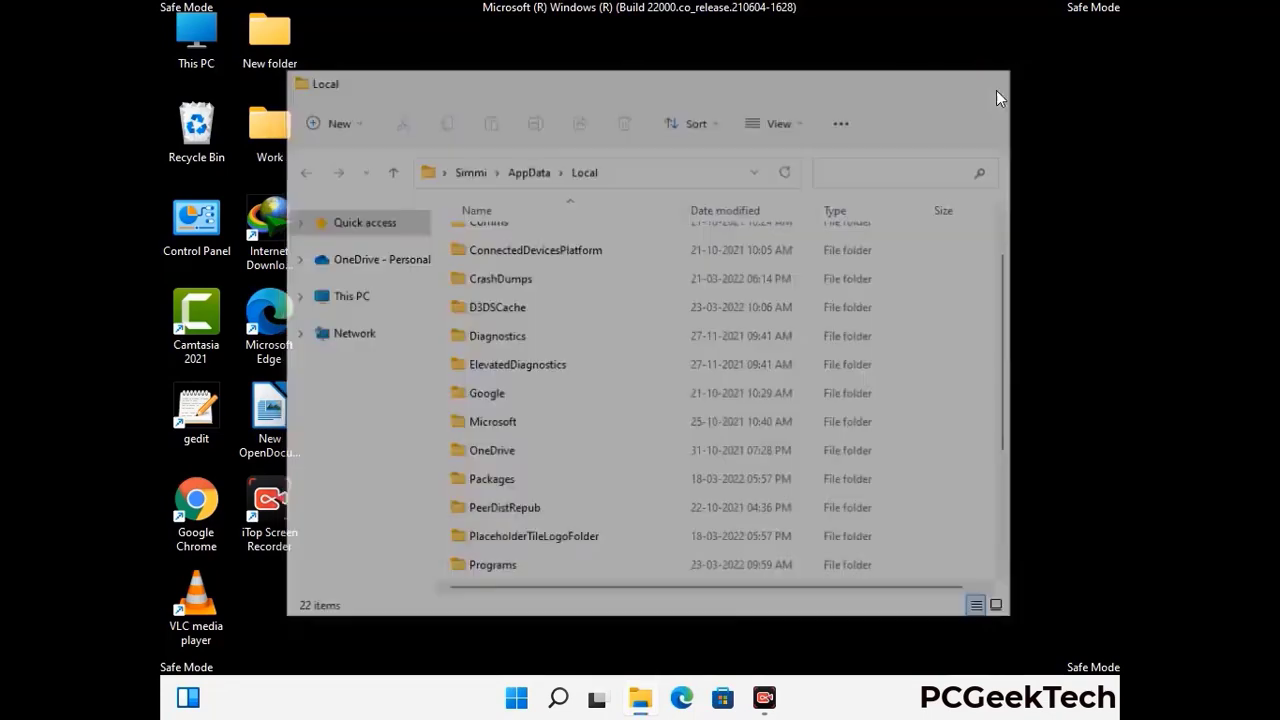
Step: Open C:\ProgramData by running %ProgramData%
key("super+r")
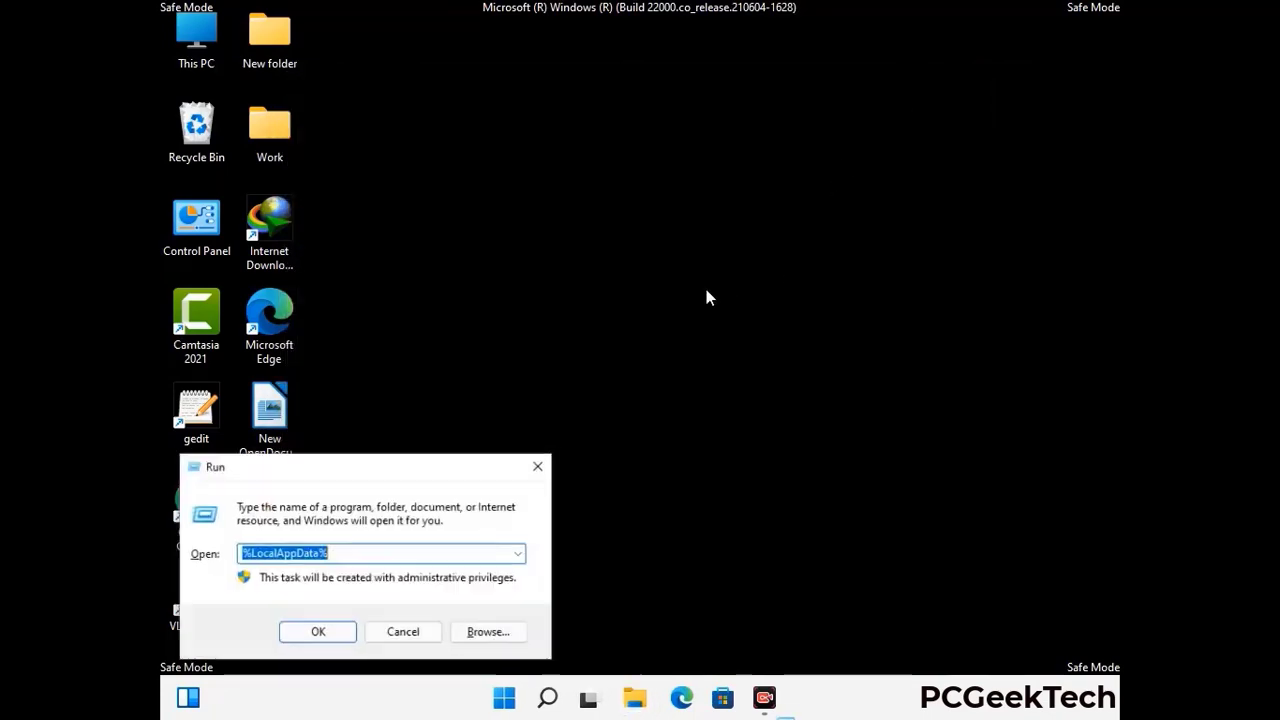
left_click_drag(325, 475, 585, 263)
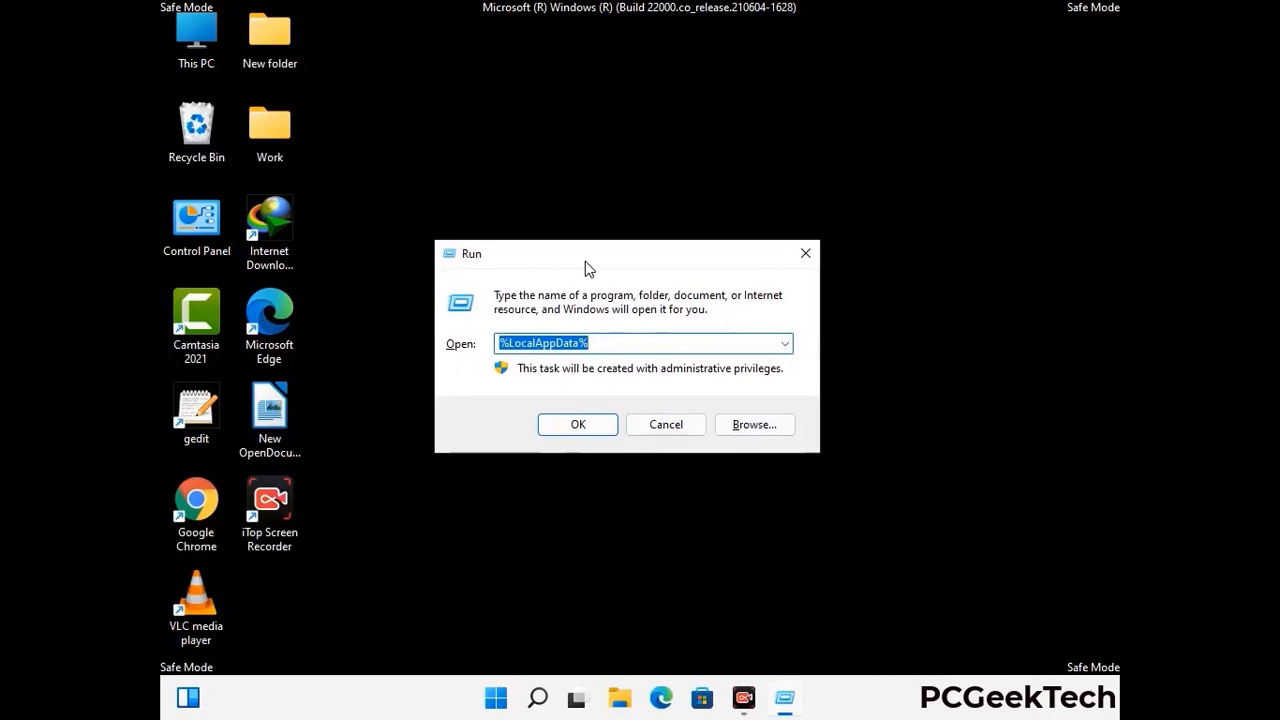
type("%")
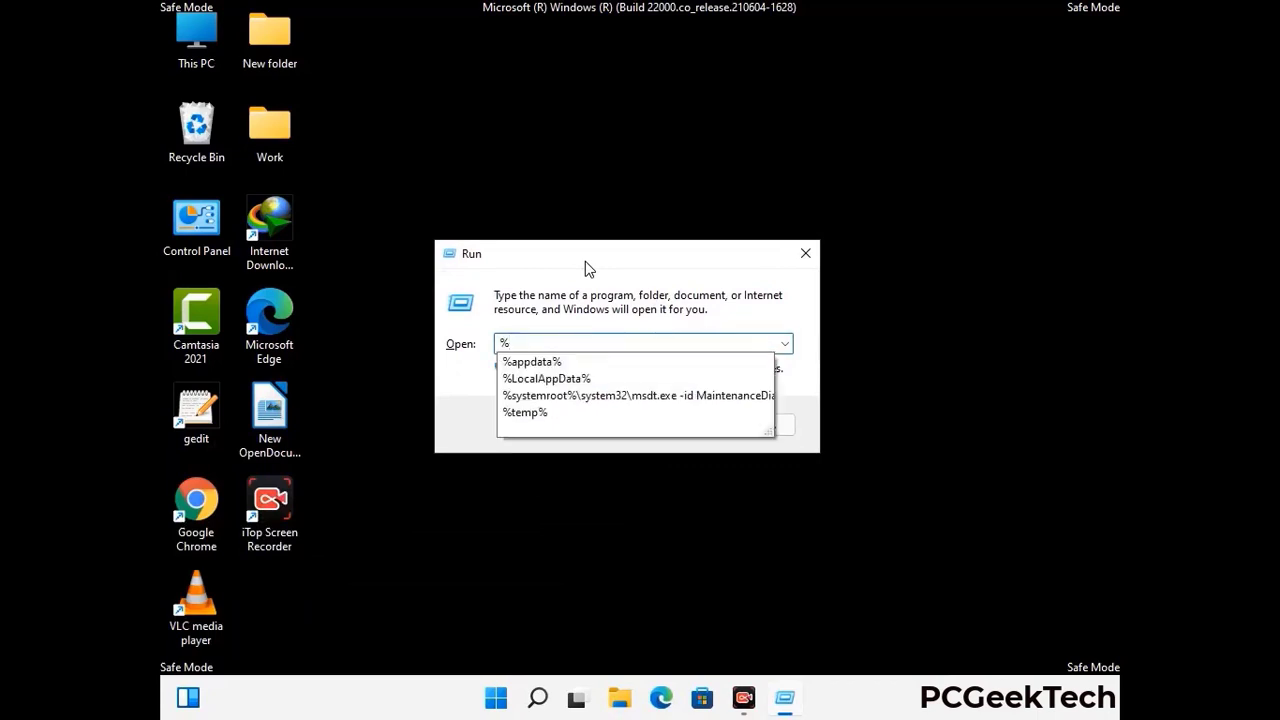
type("Pro")
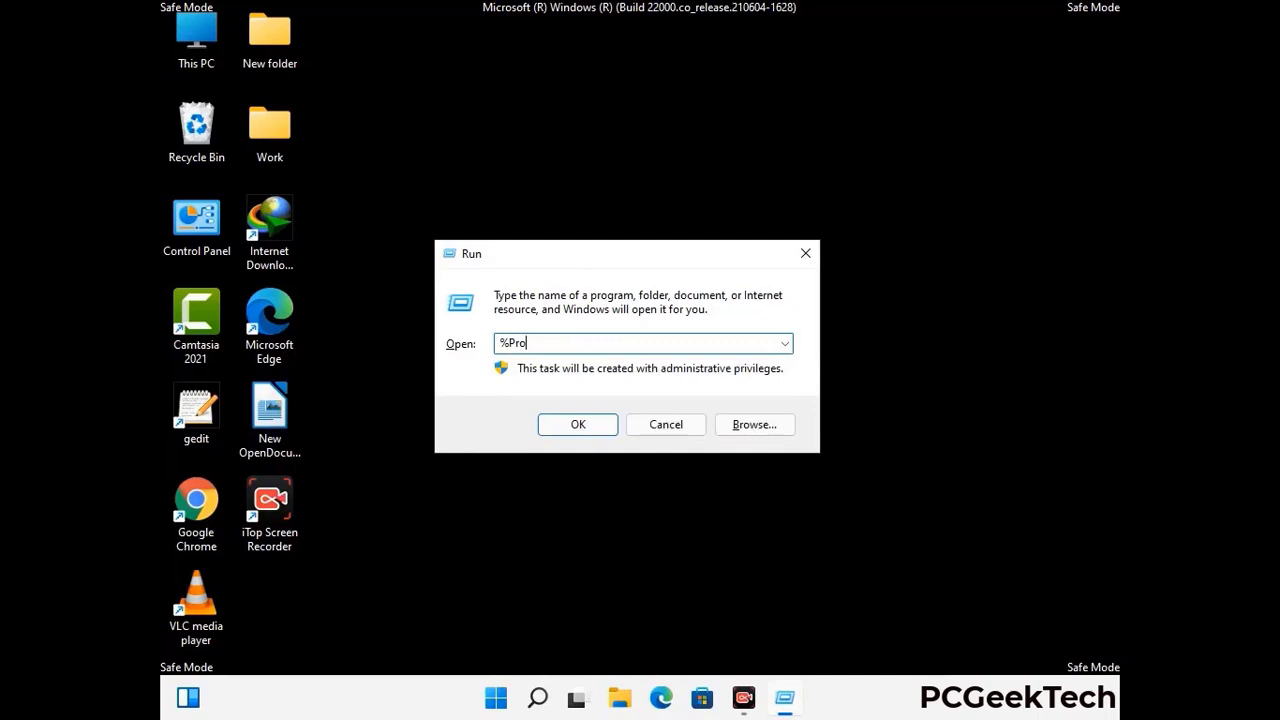
type("gram")
key("Return")
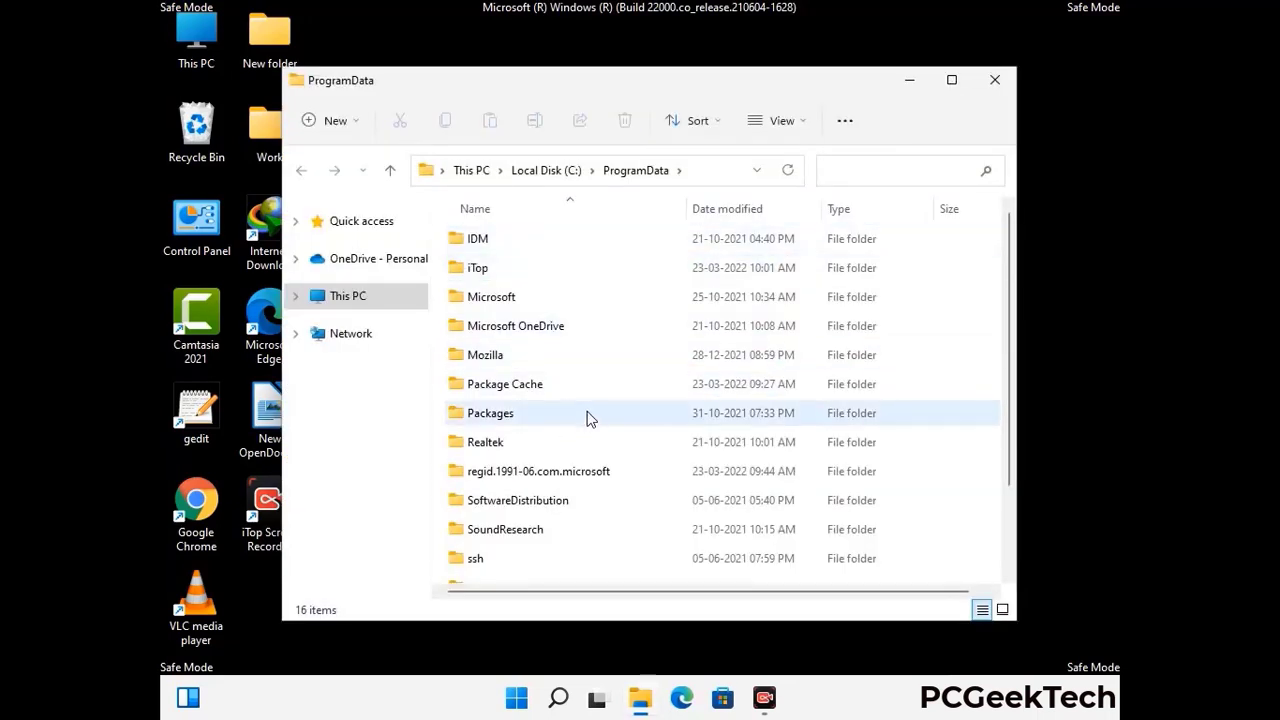
Step: Delete the Mozilla folder from ProgramData and close the window
scroll(588, 424, "down", 1)
scroll(587, 426, "down", 1)
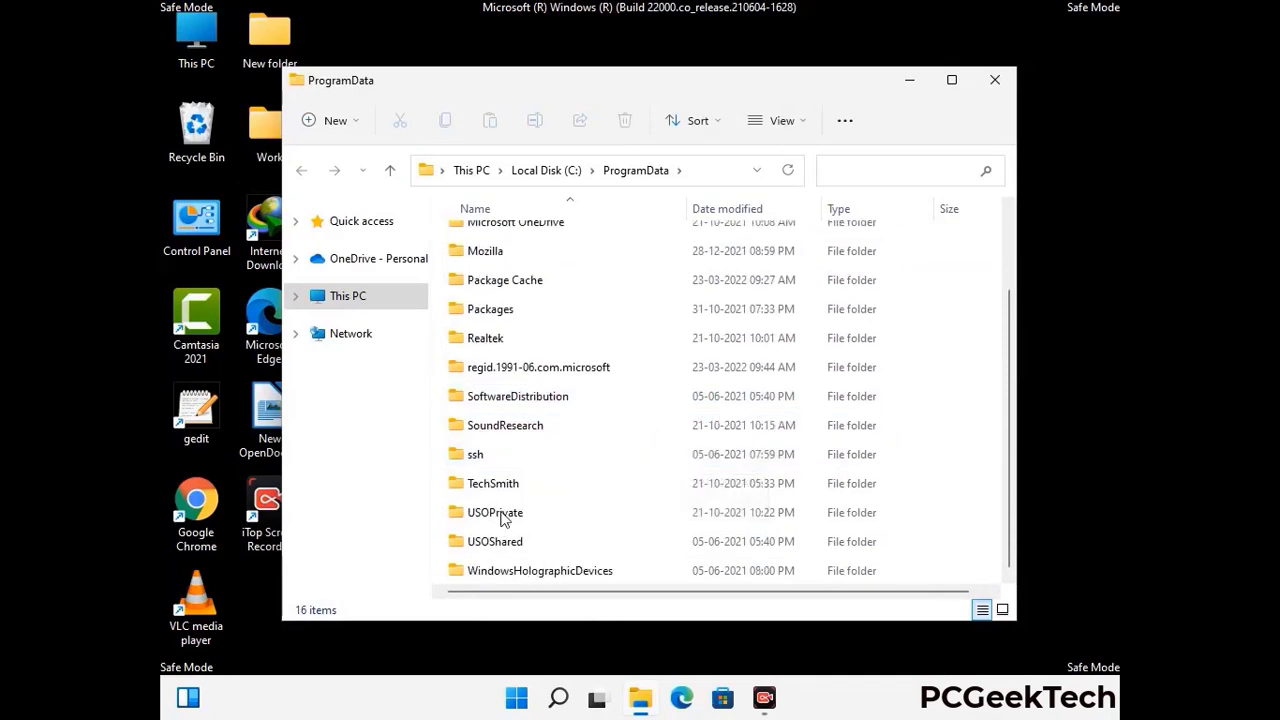
left_click(486, 252)
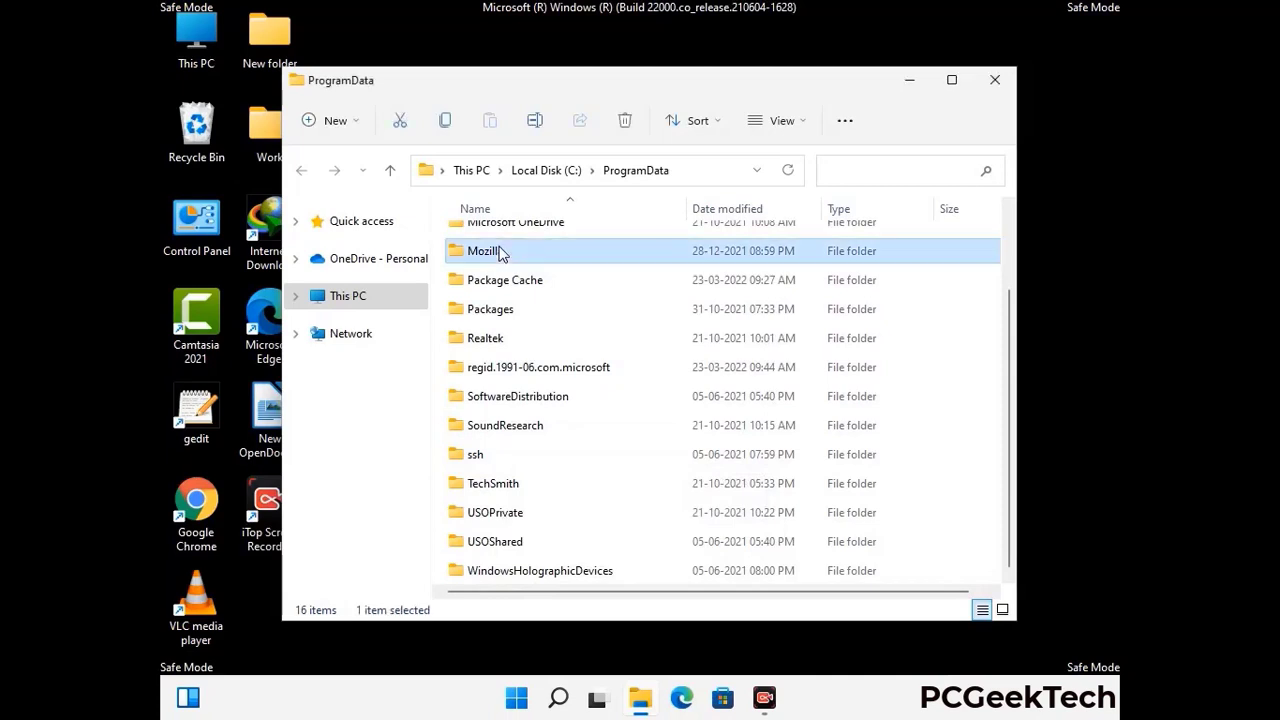
left_click(630, 121)
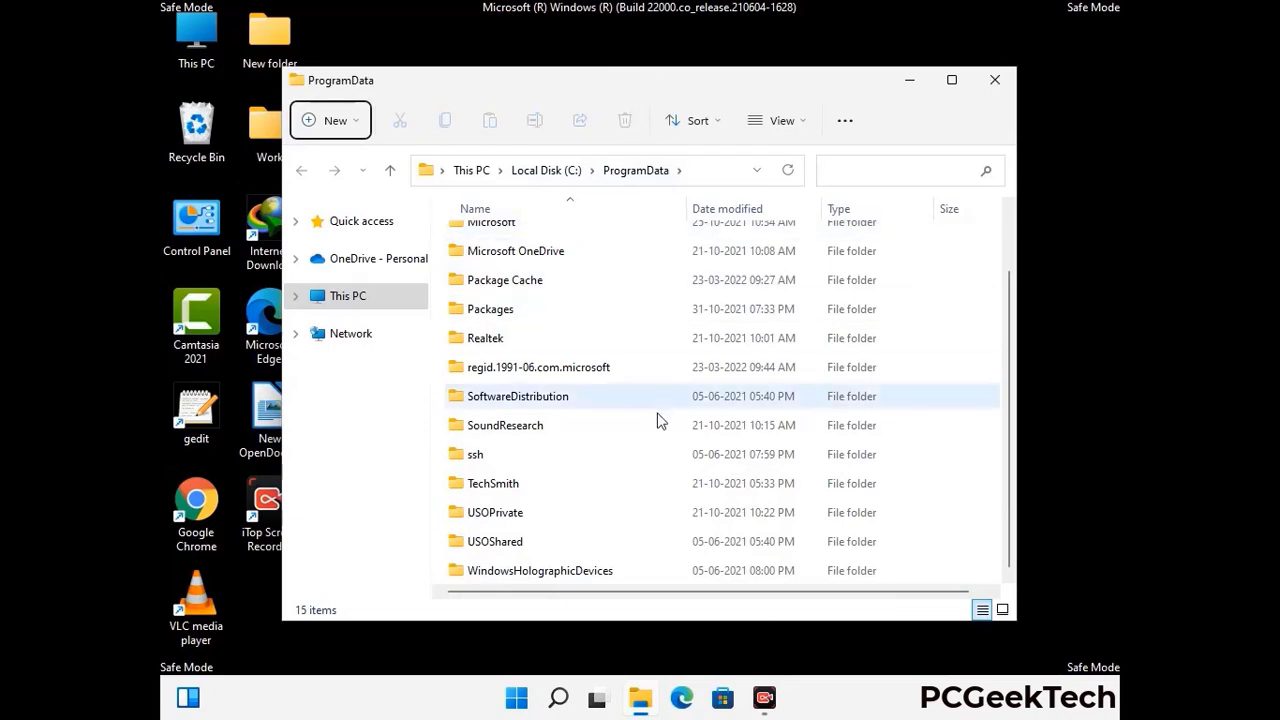
scroll(657, 420, "up", 2)
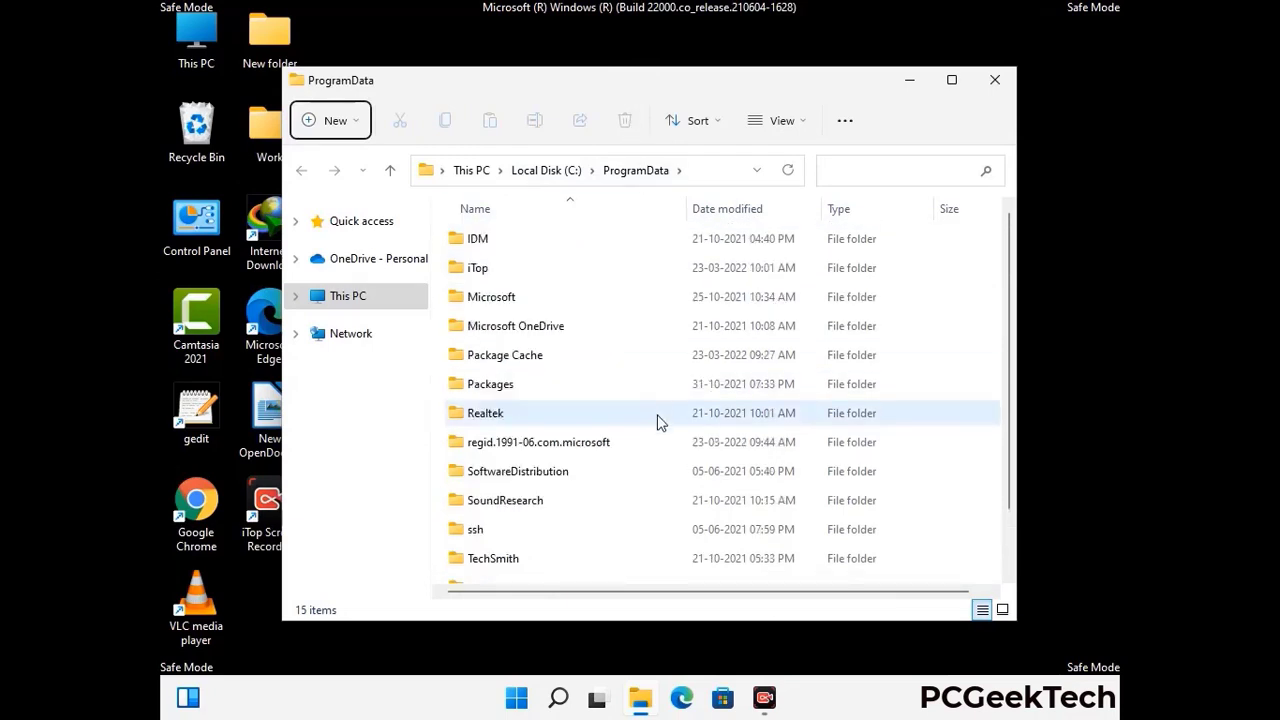
left_click(1002, 76)
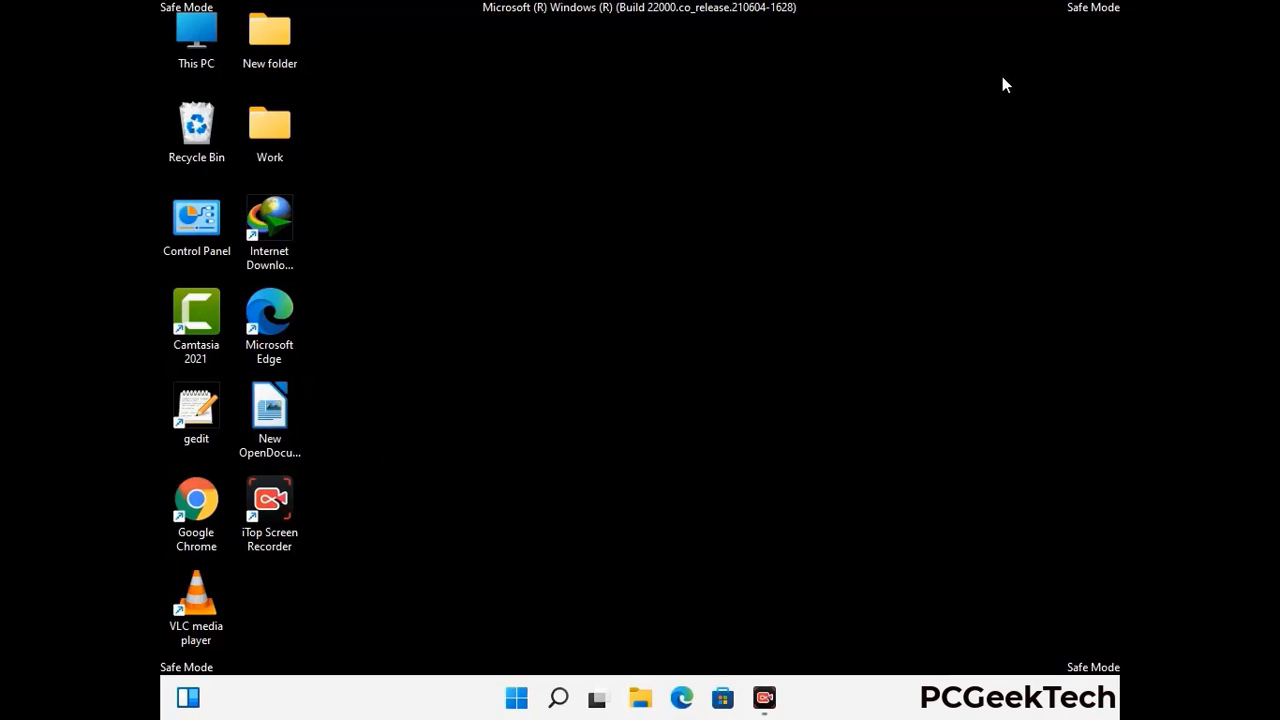
key("super+r")
left_click_drag(420, 466, 668, 258)
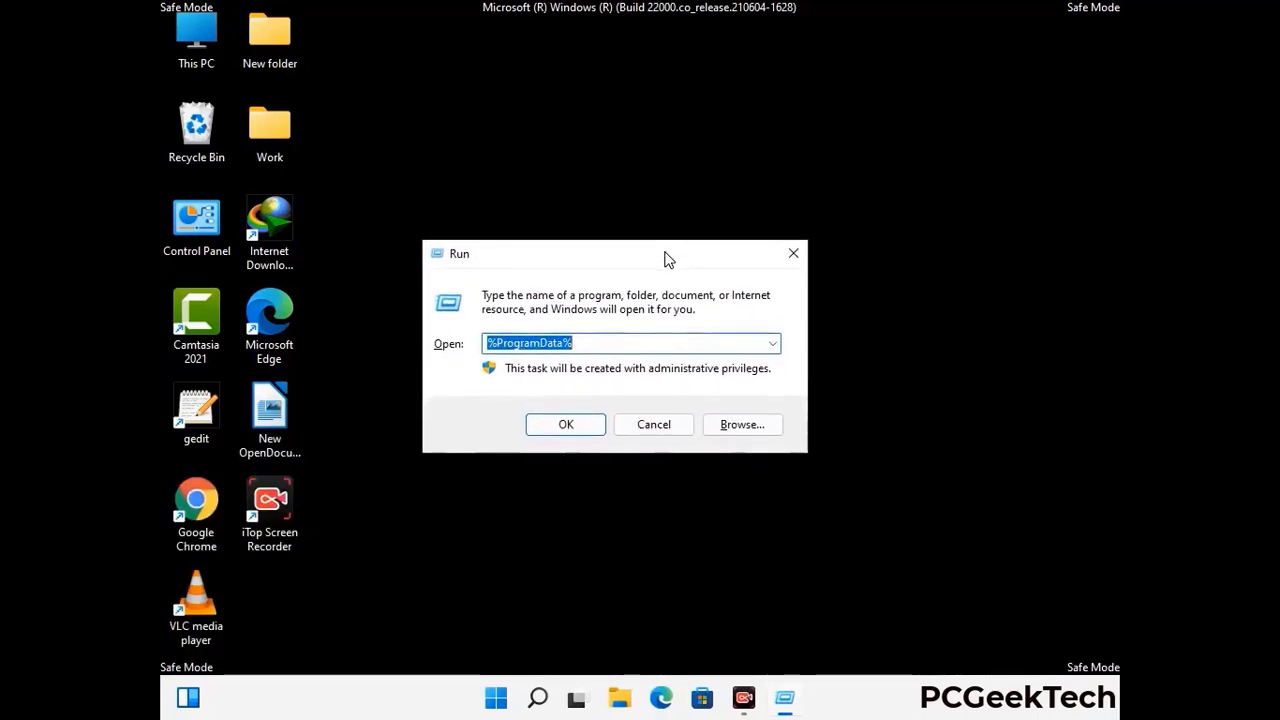
type("%WinDir%")
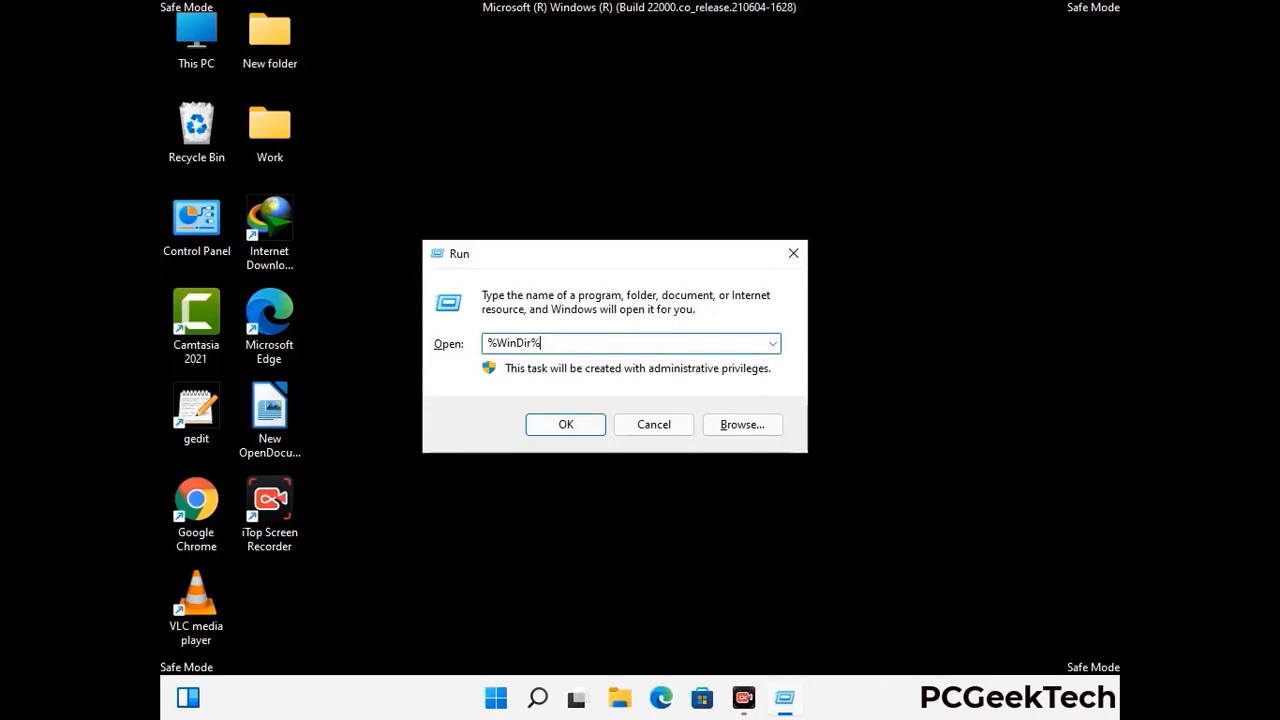
key("Return")
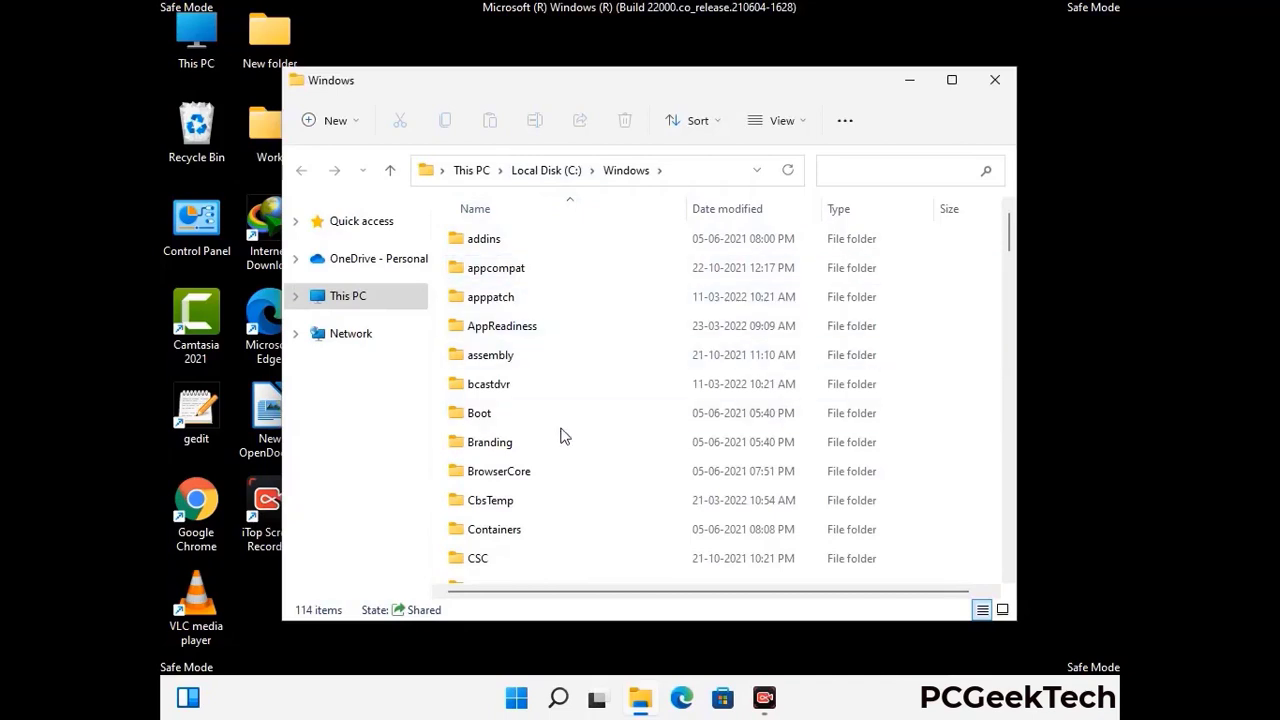
scroll(563, 441, "down", 1)
scroll(565, 446, "down", 3)
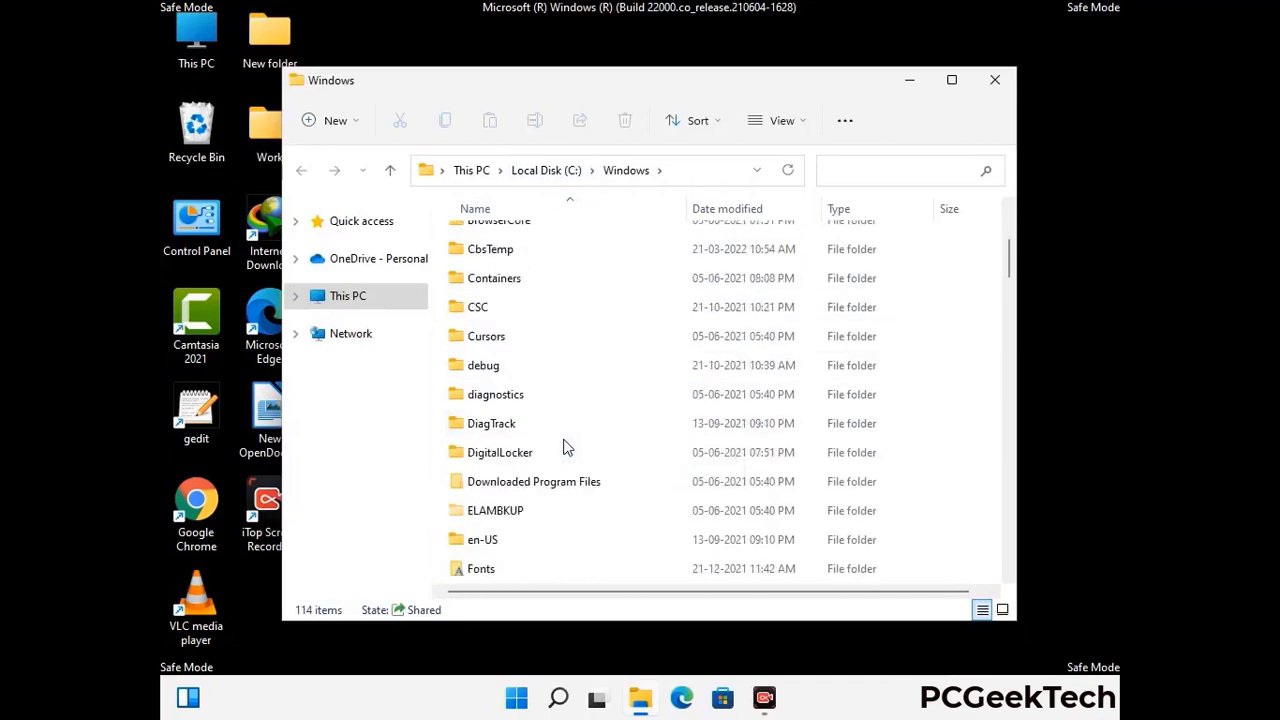
scroll(563, 449, "down", 5)
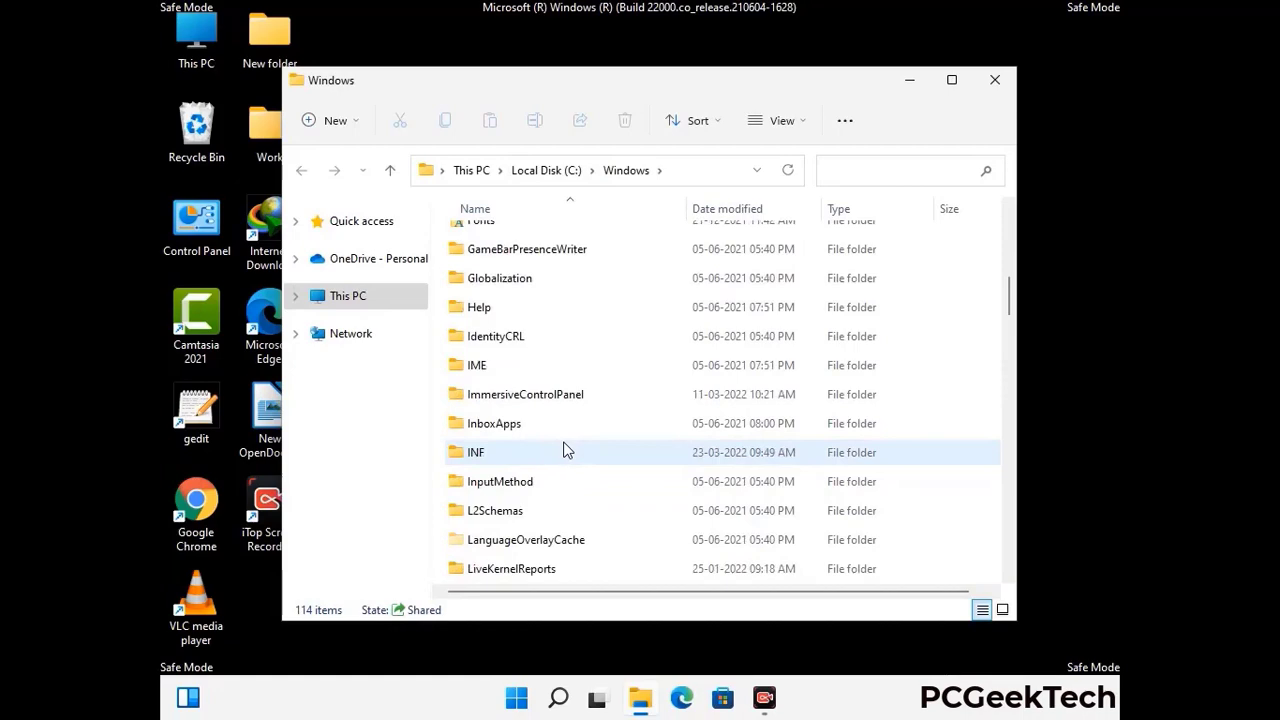
scroll(563, 452, "down", 4)
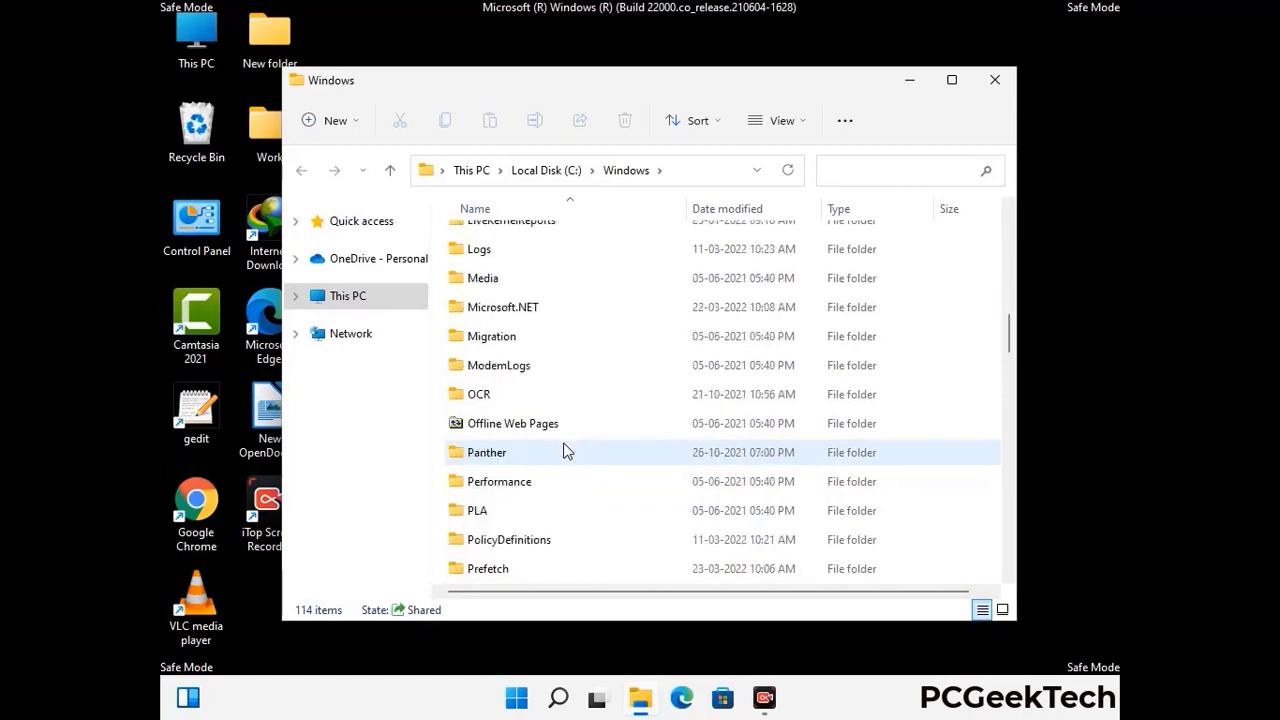
scroll(563, 452, "down", 7)
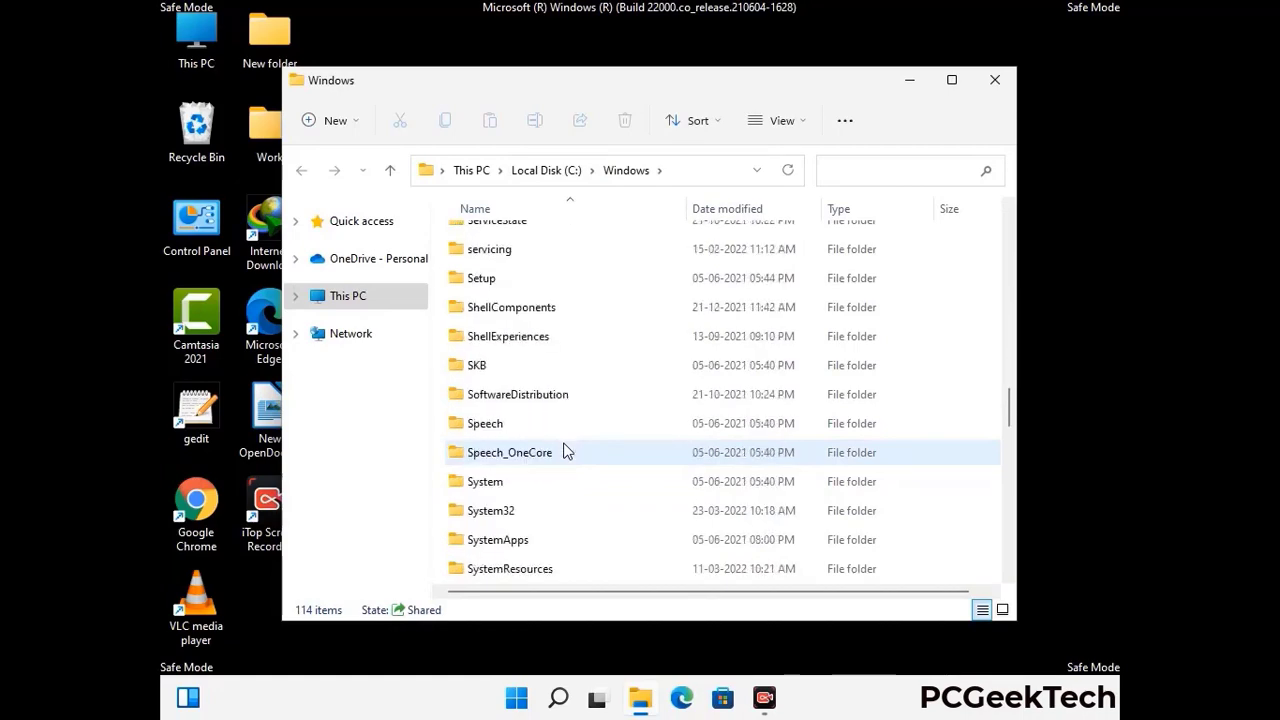
scroll(563, 452, "down", 7)
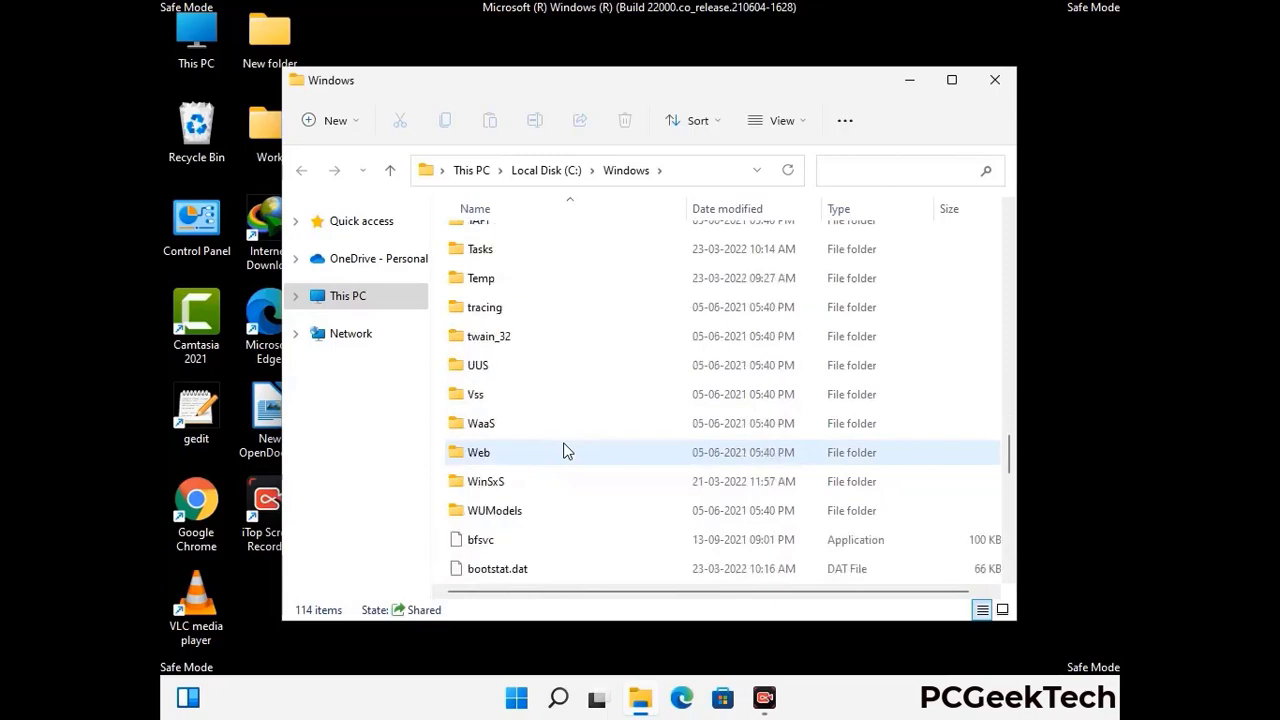
scroll(563, 452, "down", 7)
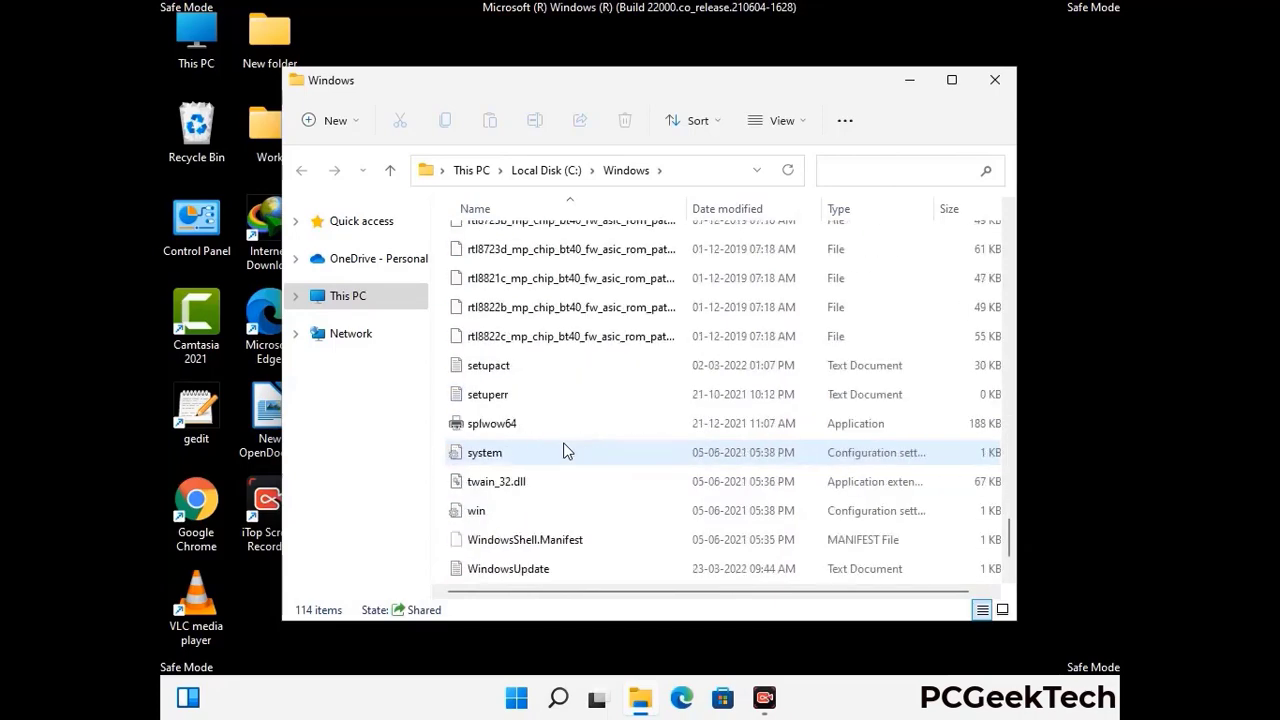
scroll(563, 452, "up", 11)
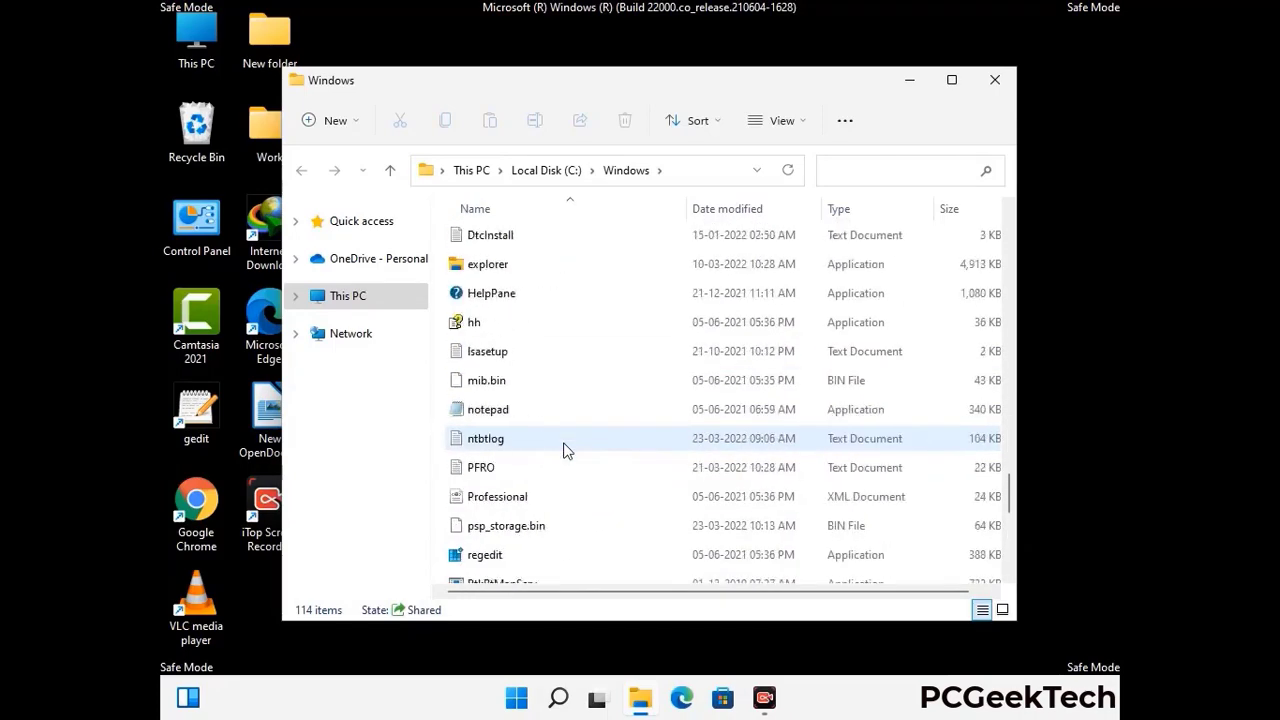
scroll(563, 450, "up", 3)
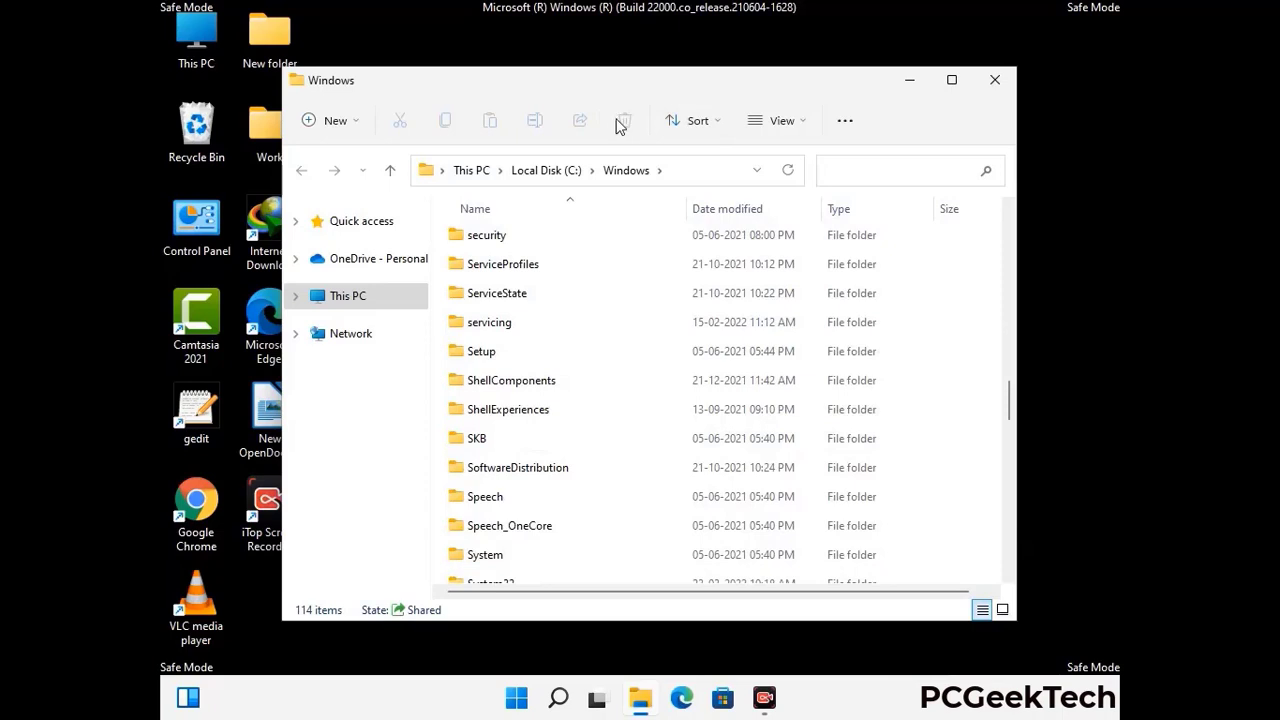
left_click(996, 81)
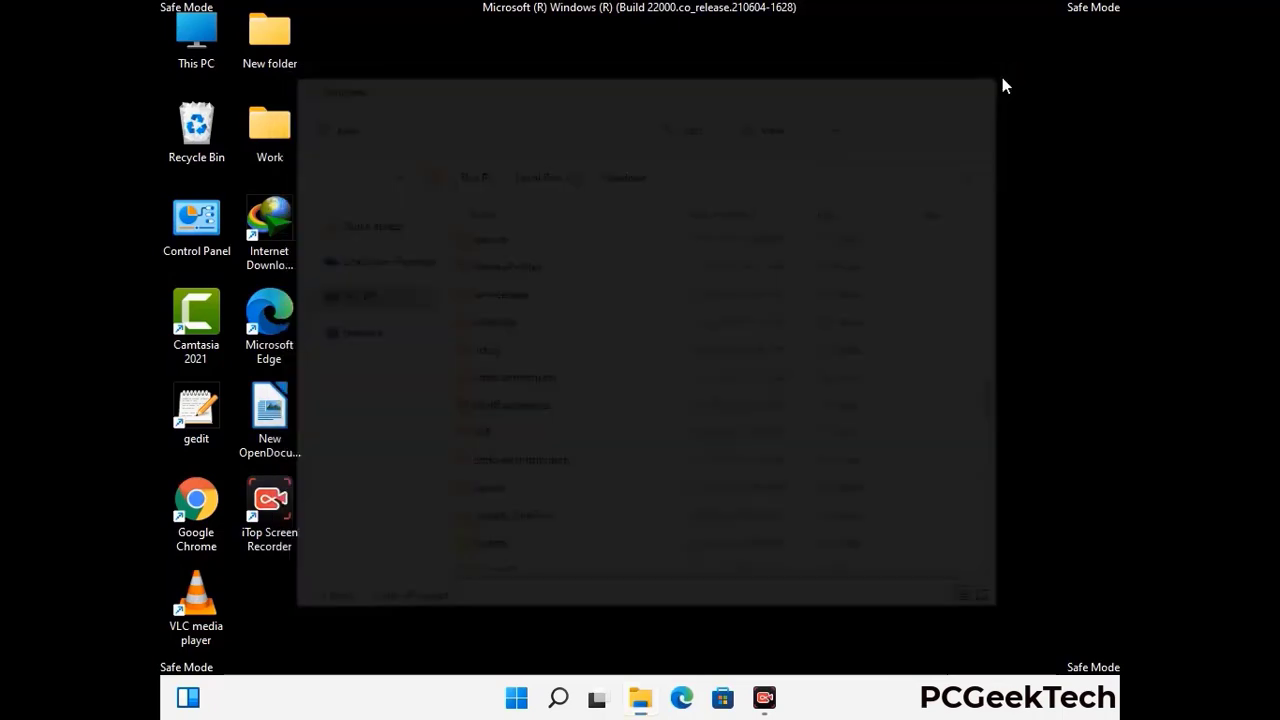
Step: Open the user's Temp folder by running %temp%
key("super+r")
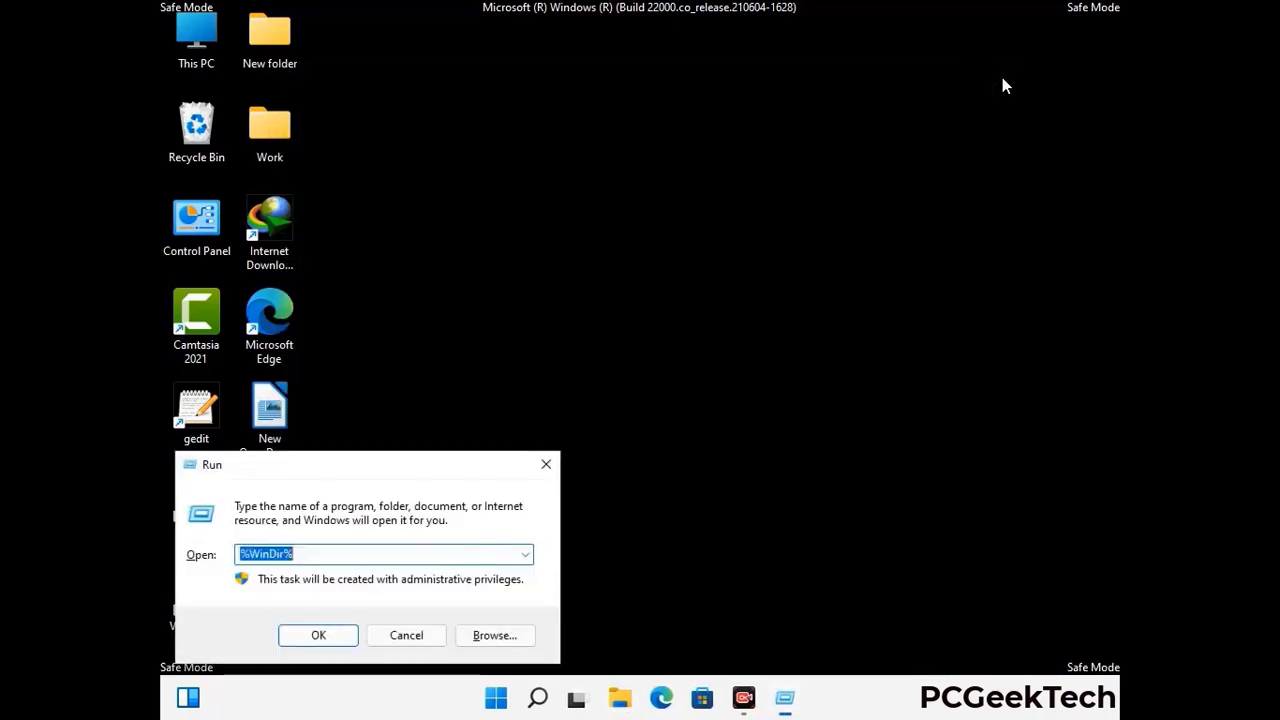
left_click_drag(425, 468, 728, 172)
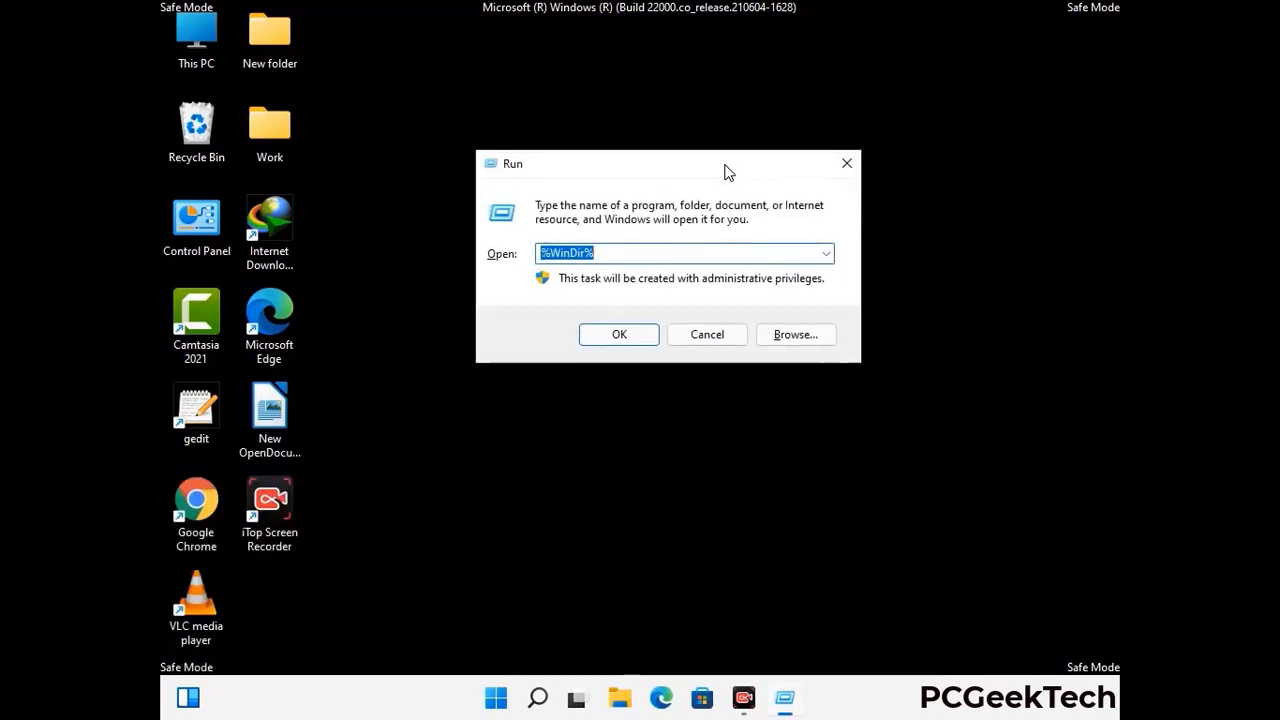
type("%temp%")
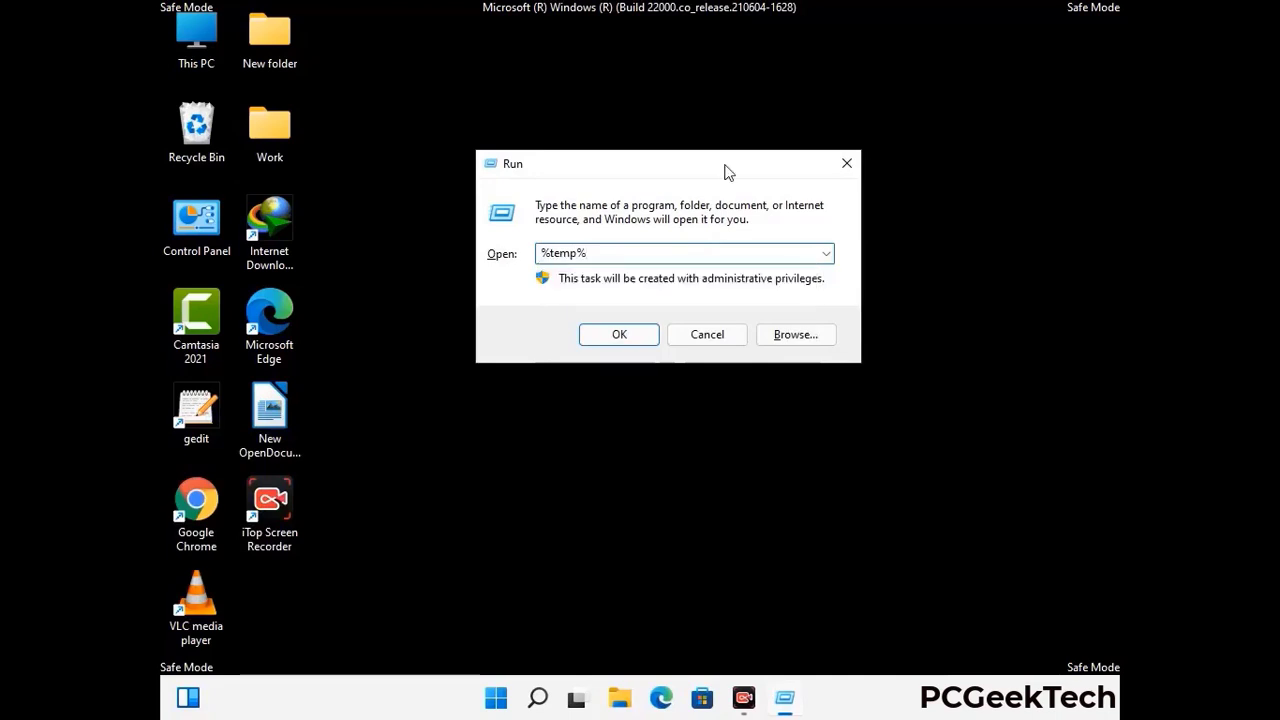
left_click(620, 334)
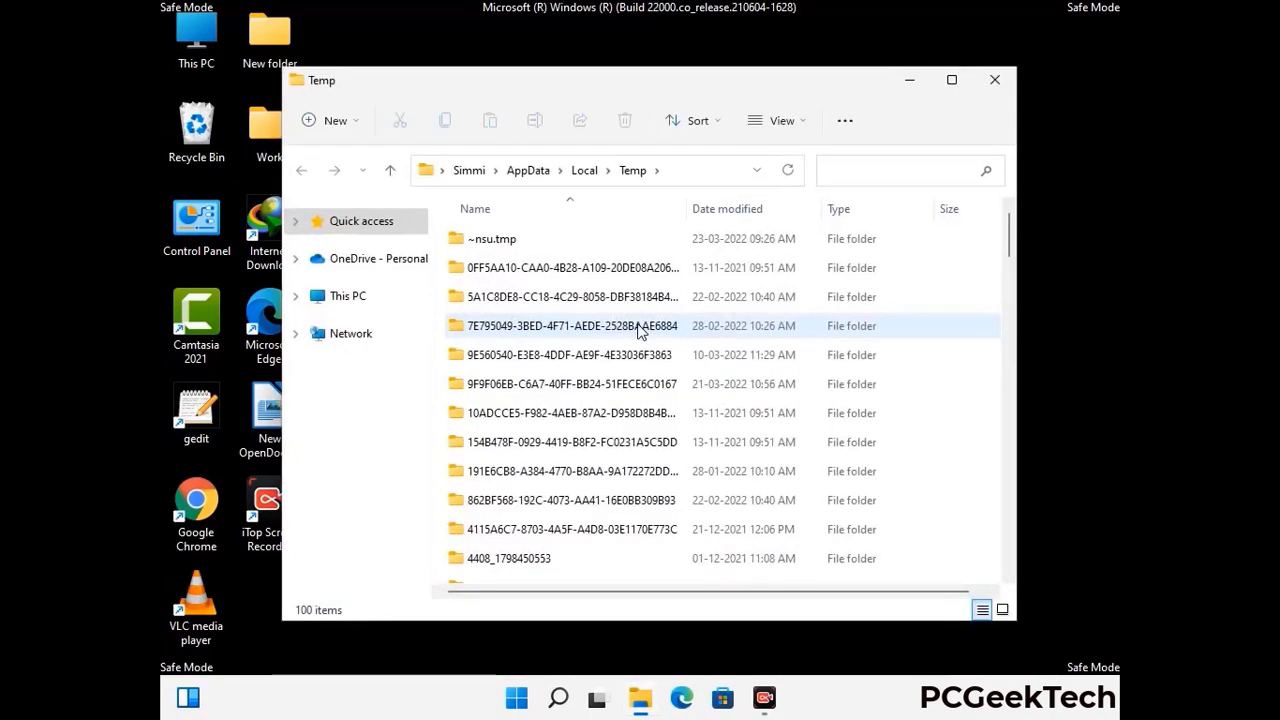
Step: Select all 100 Temp items, delete them, and close the window
left_click(580, 387)
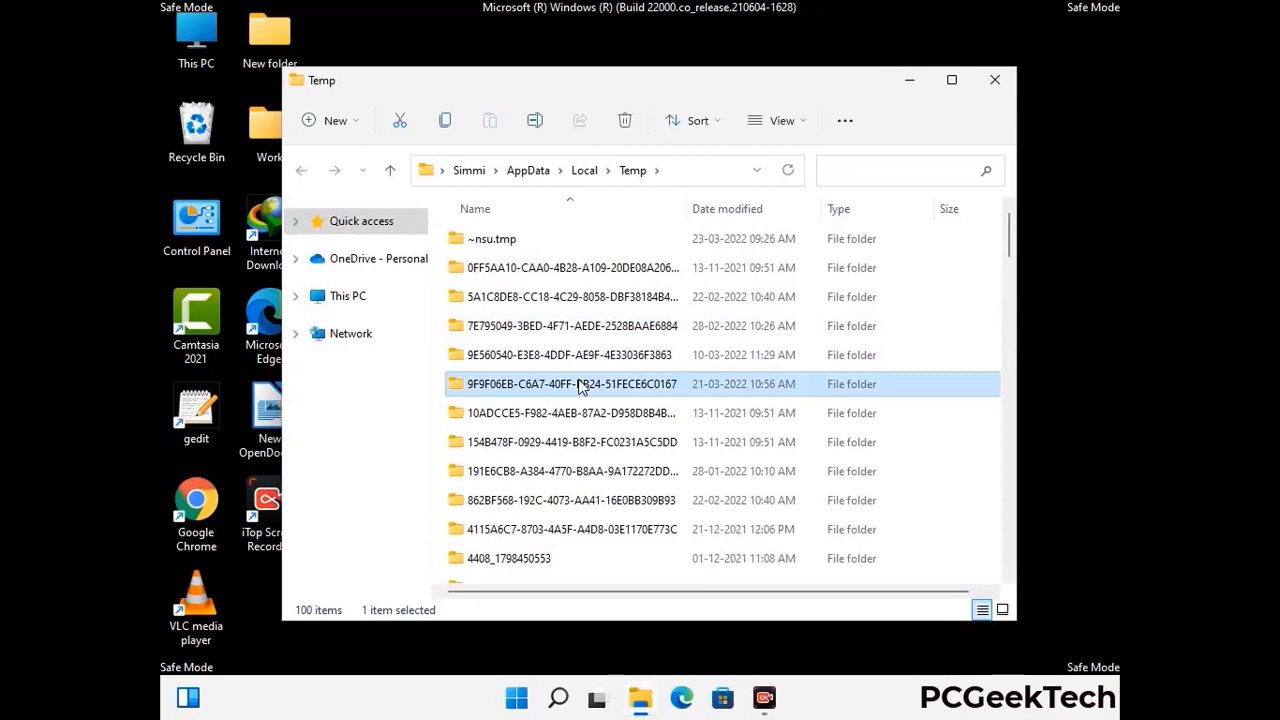
key("ctrl+a")
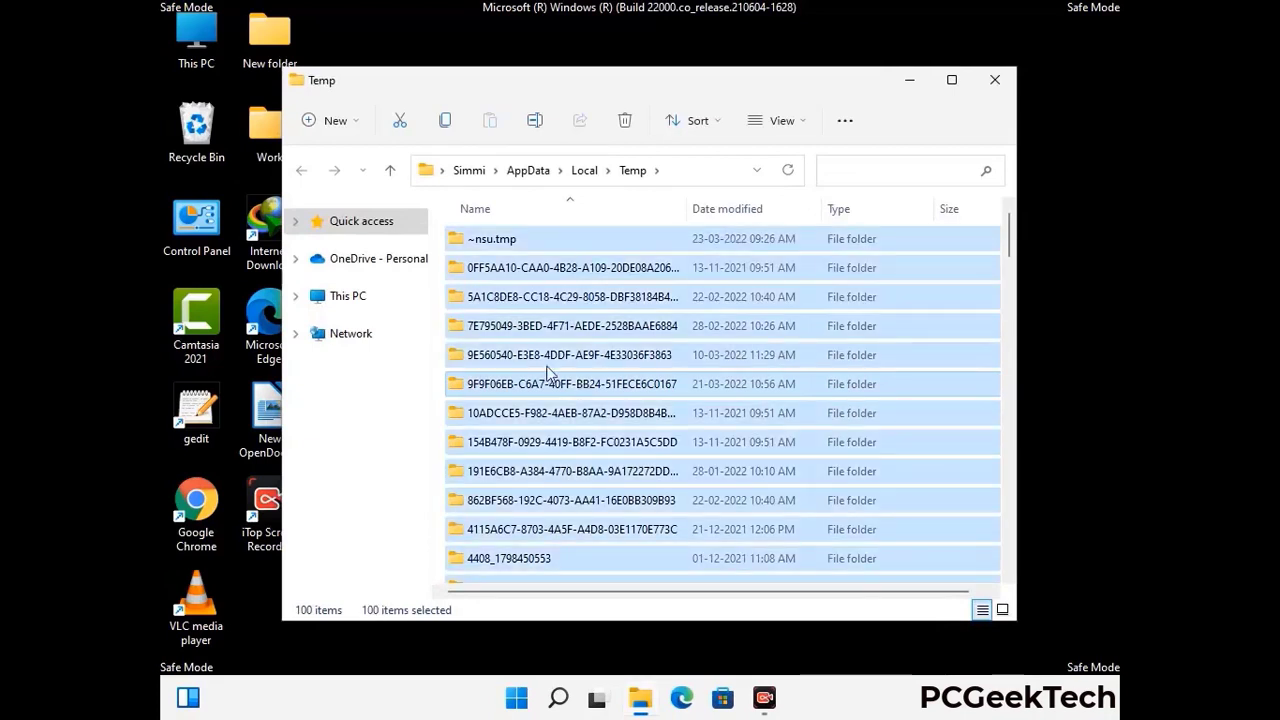
left_click(626, 121)
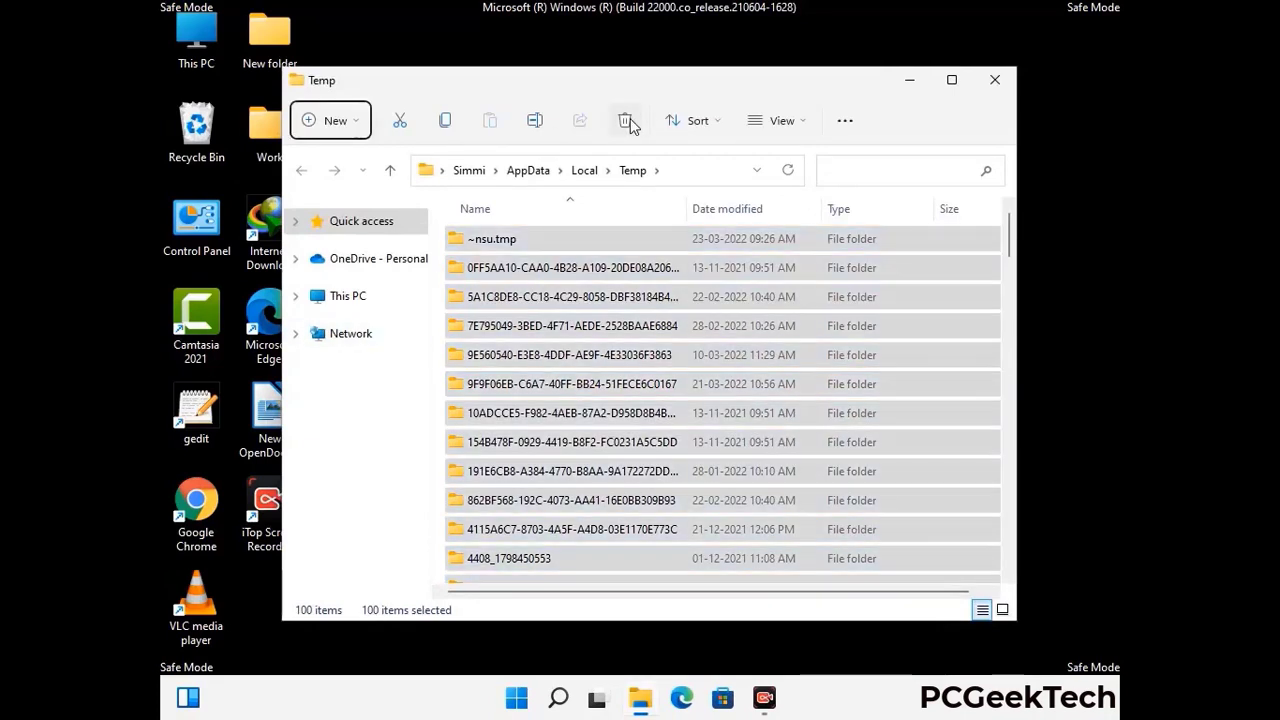
left_click(995, 79)
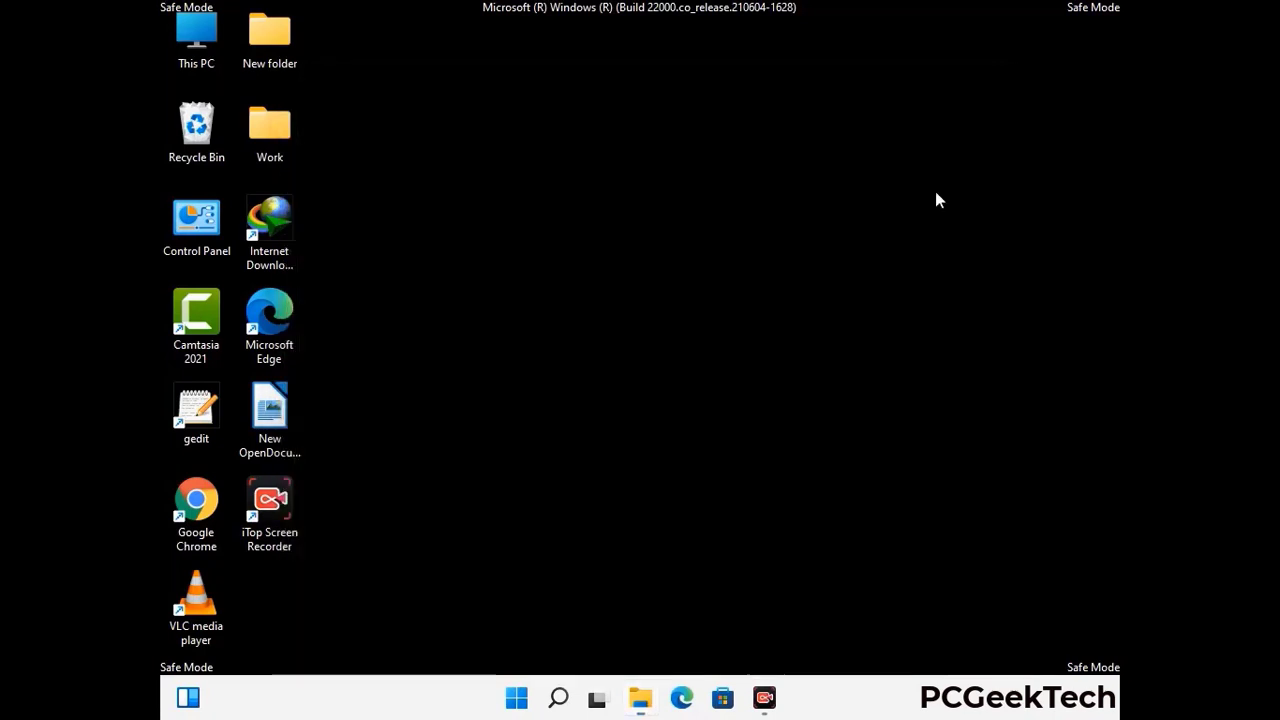
Step: Run 'temp' to open C:\Windows\Temp, delete all six items, and close it
key("super+r")
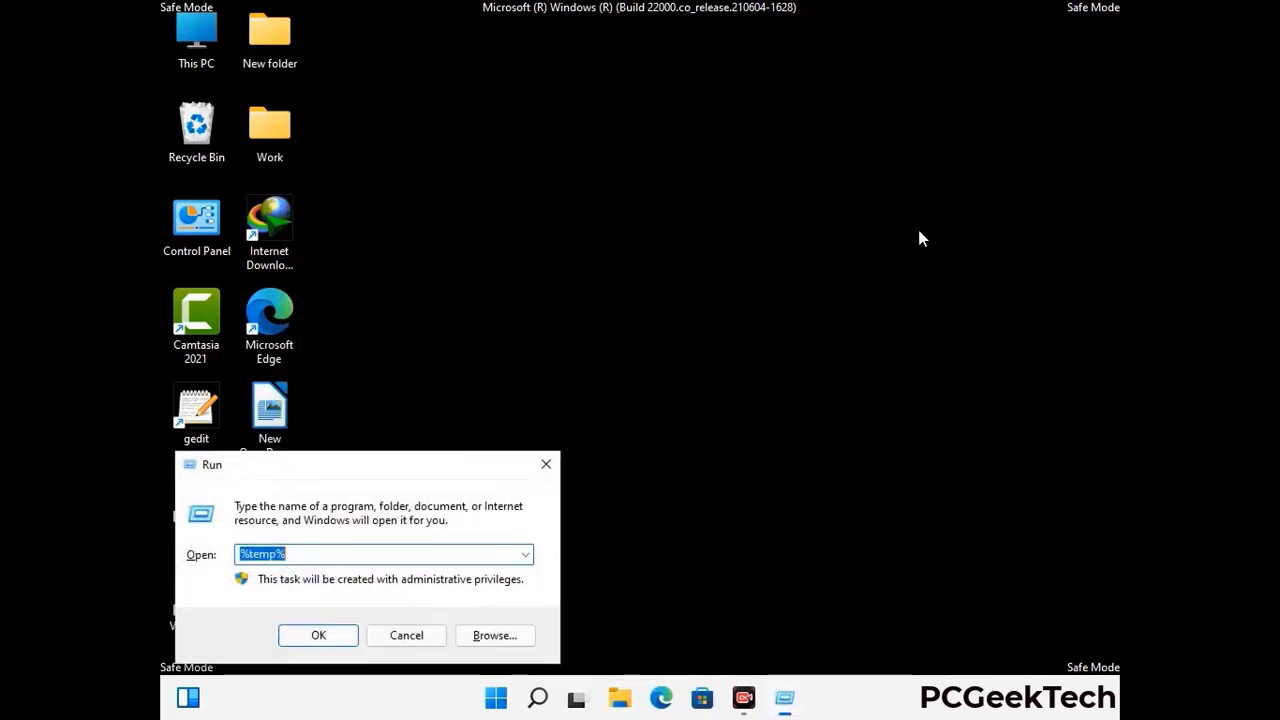
left_click_drag(436, 463, 730, 187)
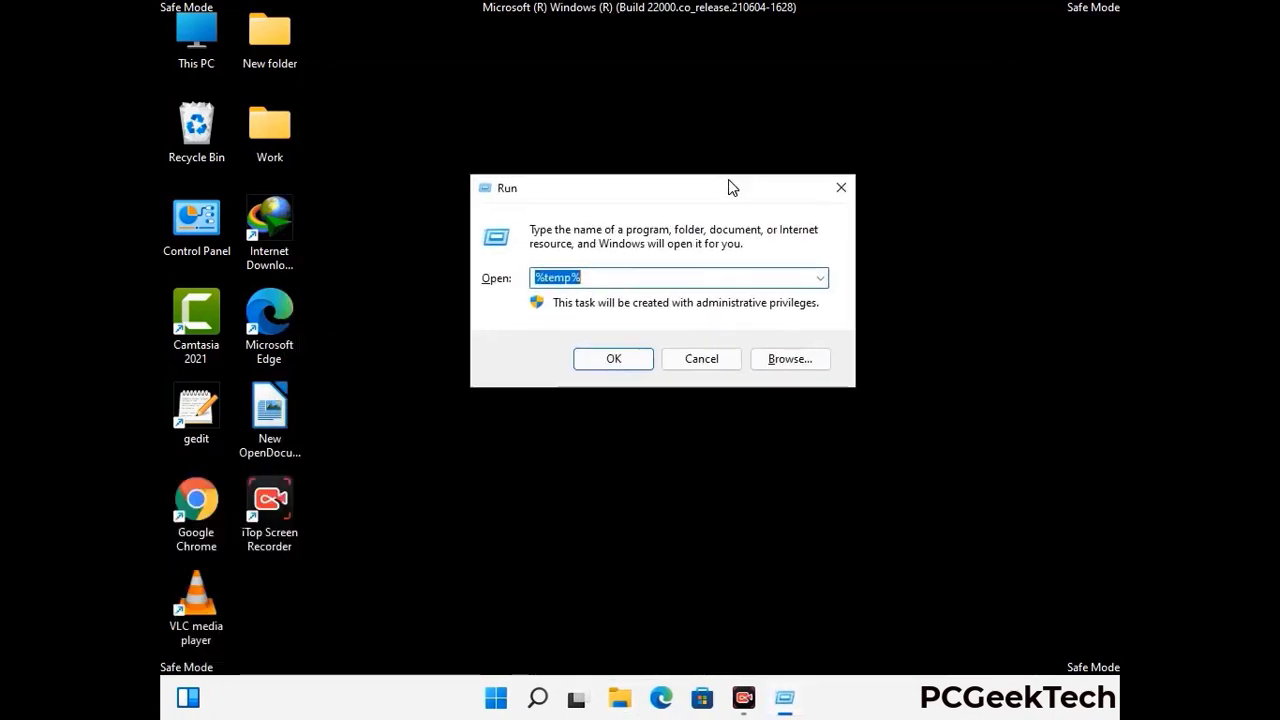
type("temp")
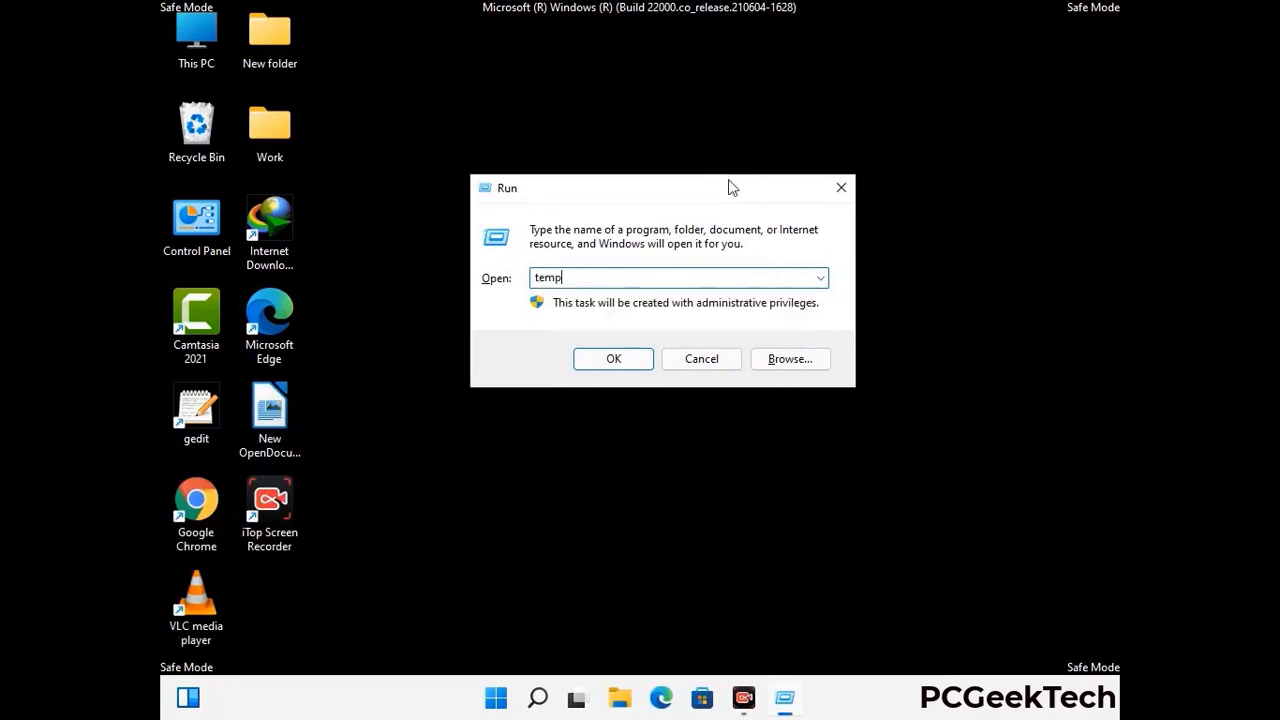
key("Return")
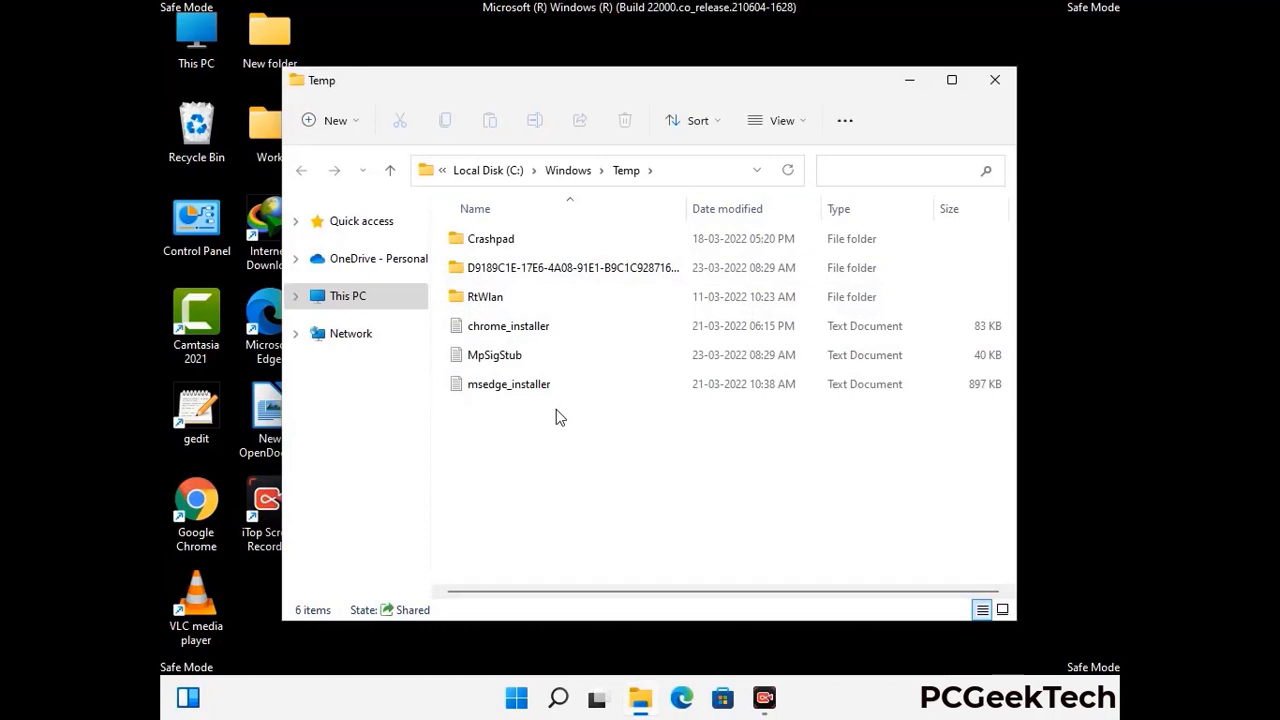
key("ctrl+a")
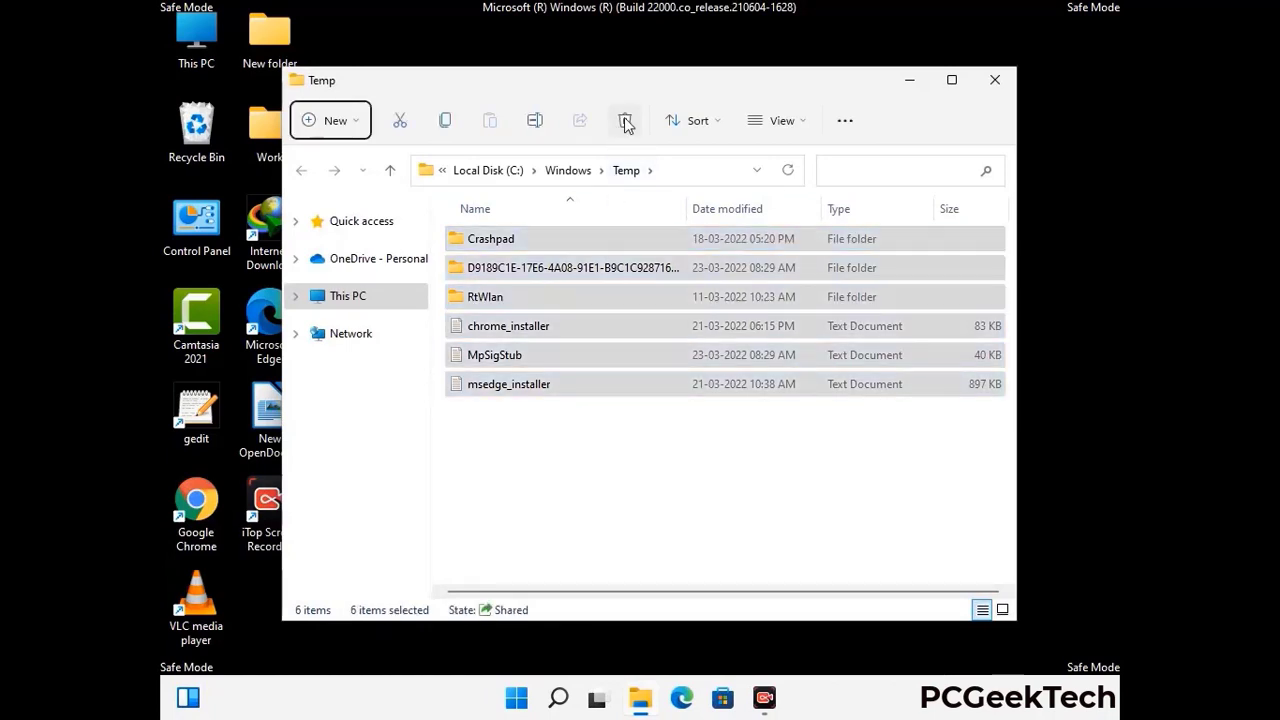
left_click(625, 120)
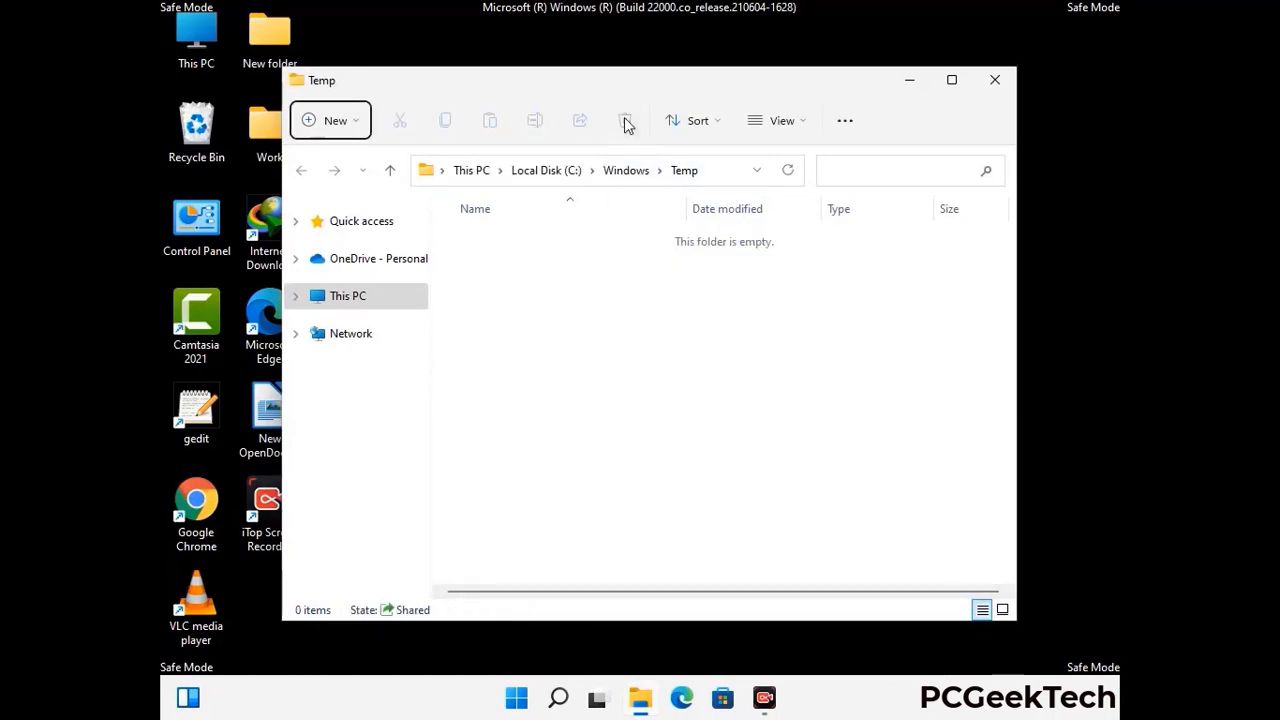
left_click(996, 82)
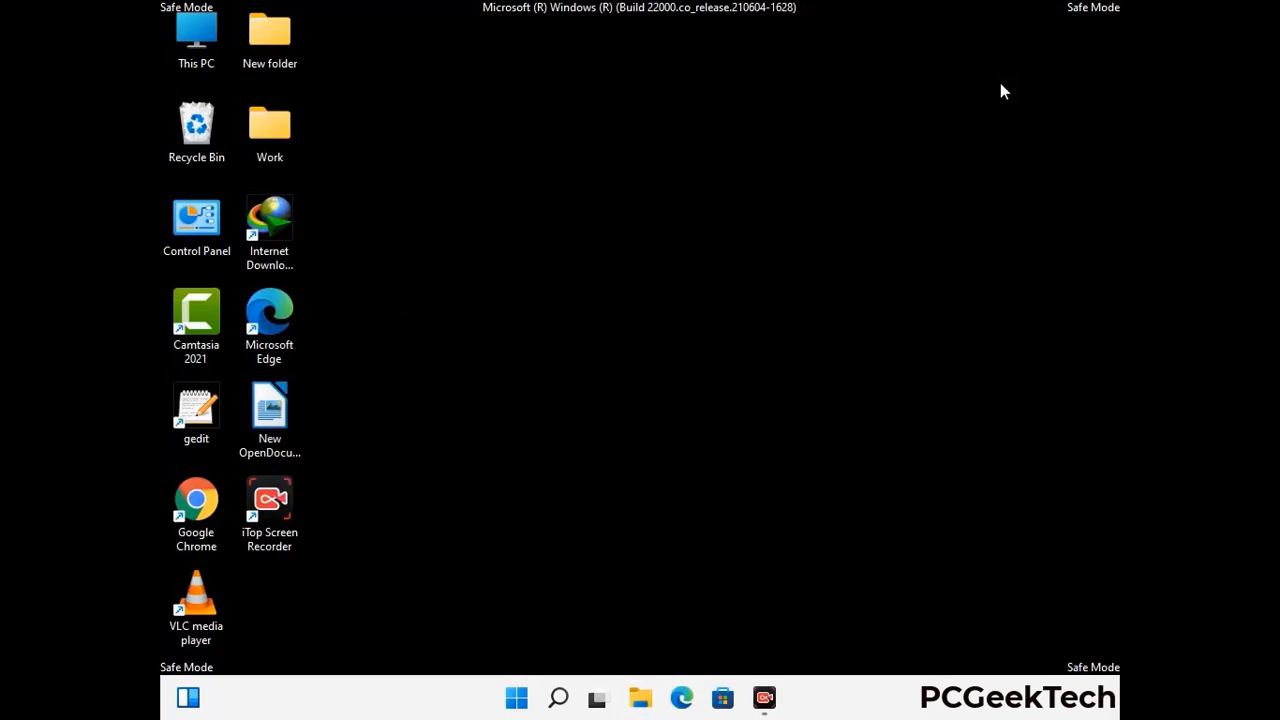
Step: Launch Registry Editor by running 'rege' from the Run box
key("super+r")
left_click_drag(392, 470, 666, 161)
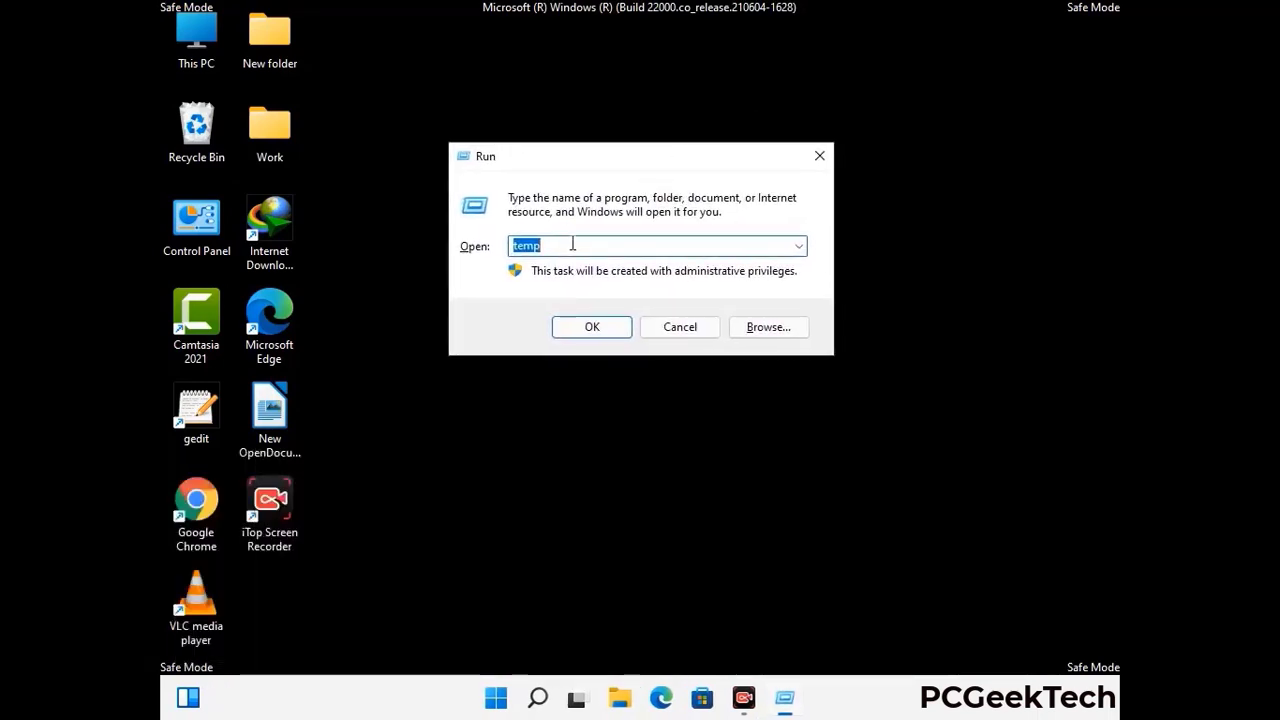
type("regedit")
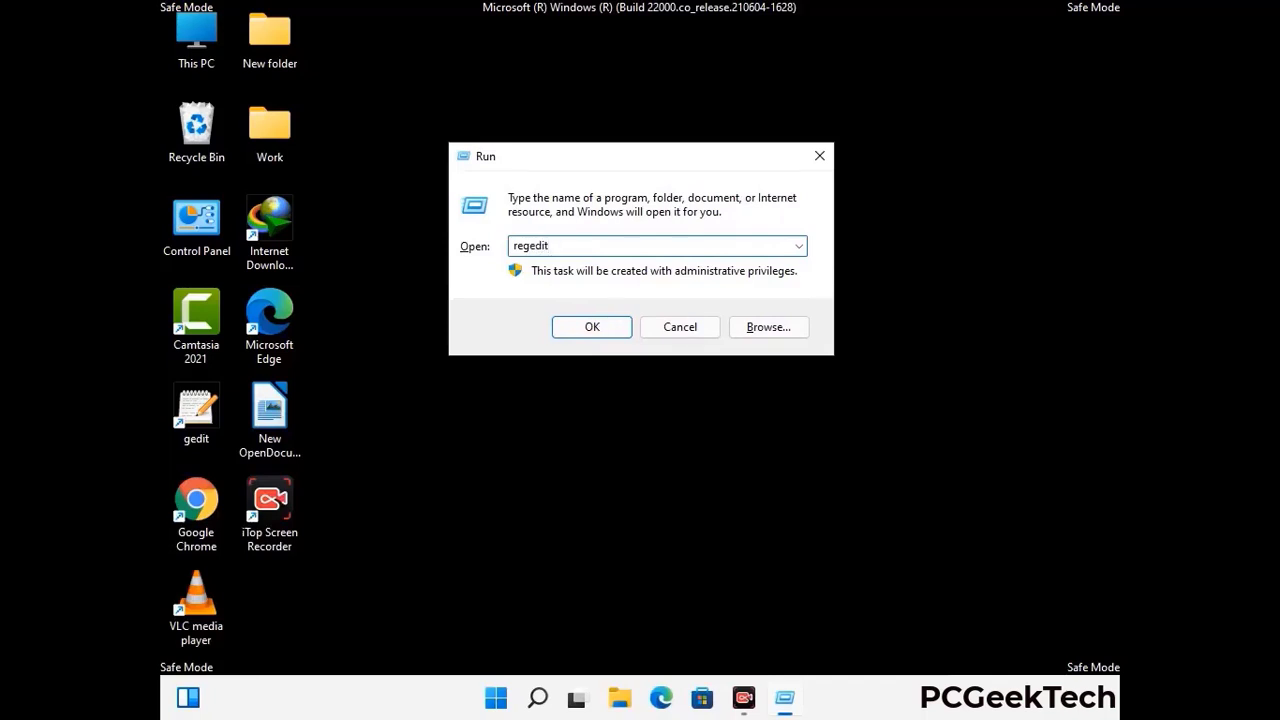
key("Return")
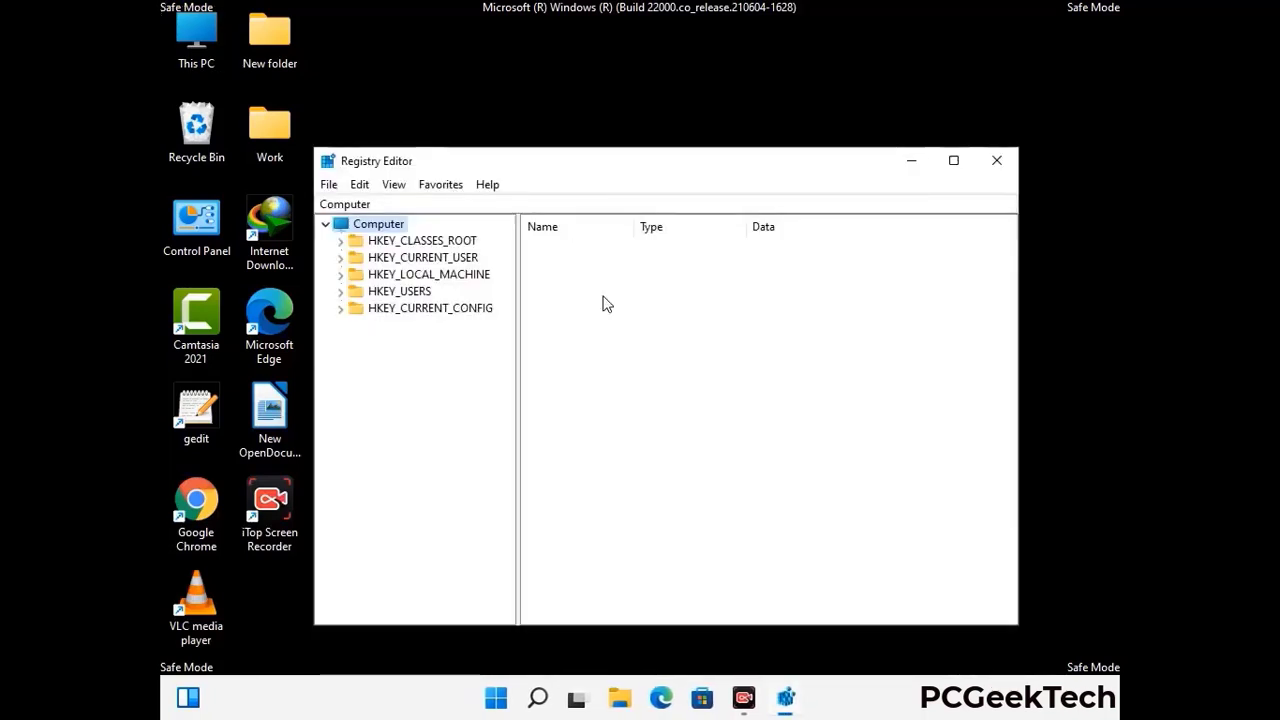
Step: Expand HKEY_CURRENT_USER > Software and open the Microsoft key
left_click(428, 274)
left_click(340, 257)
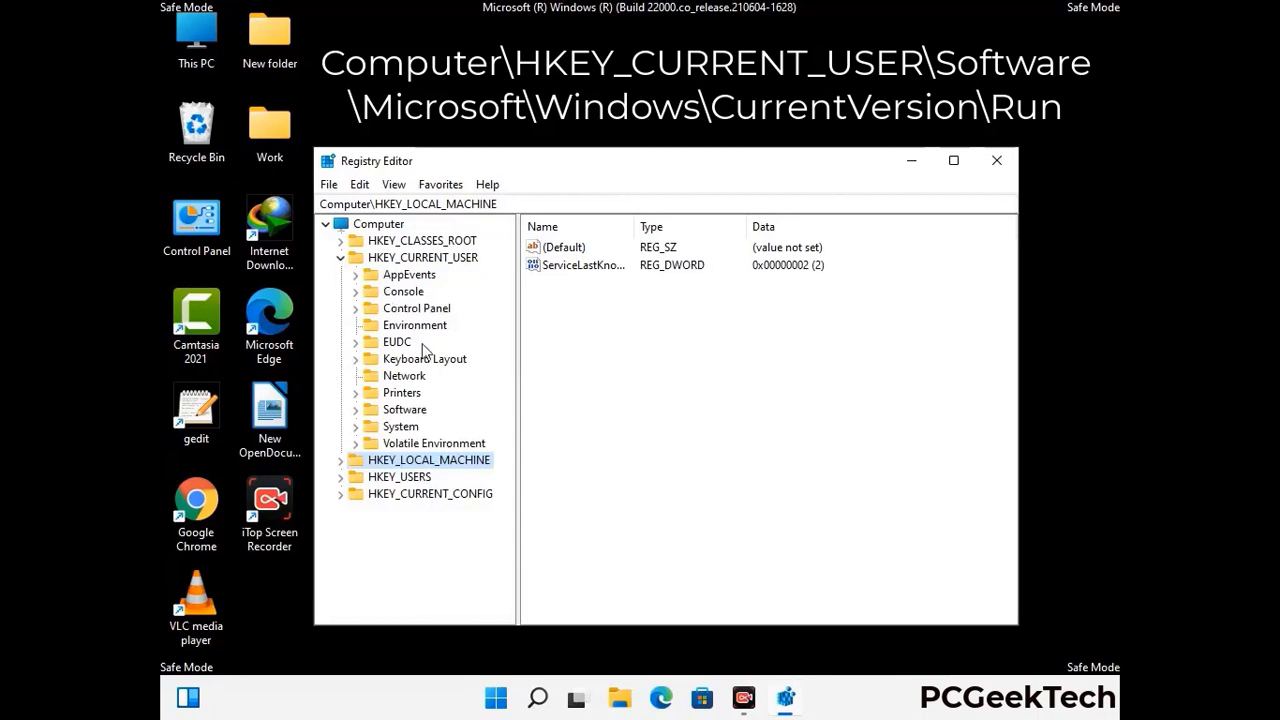
left_click(402, 412)
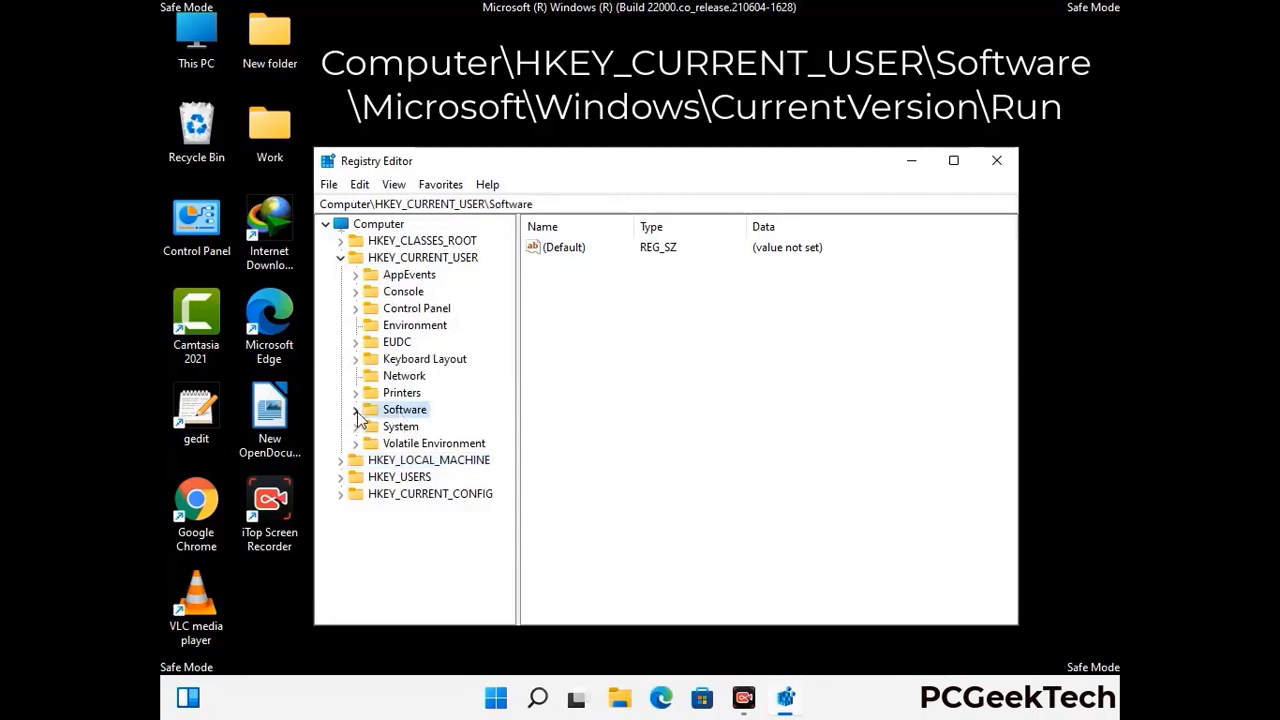
left_click(353, 412)
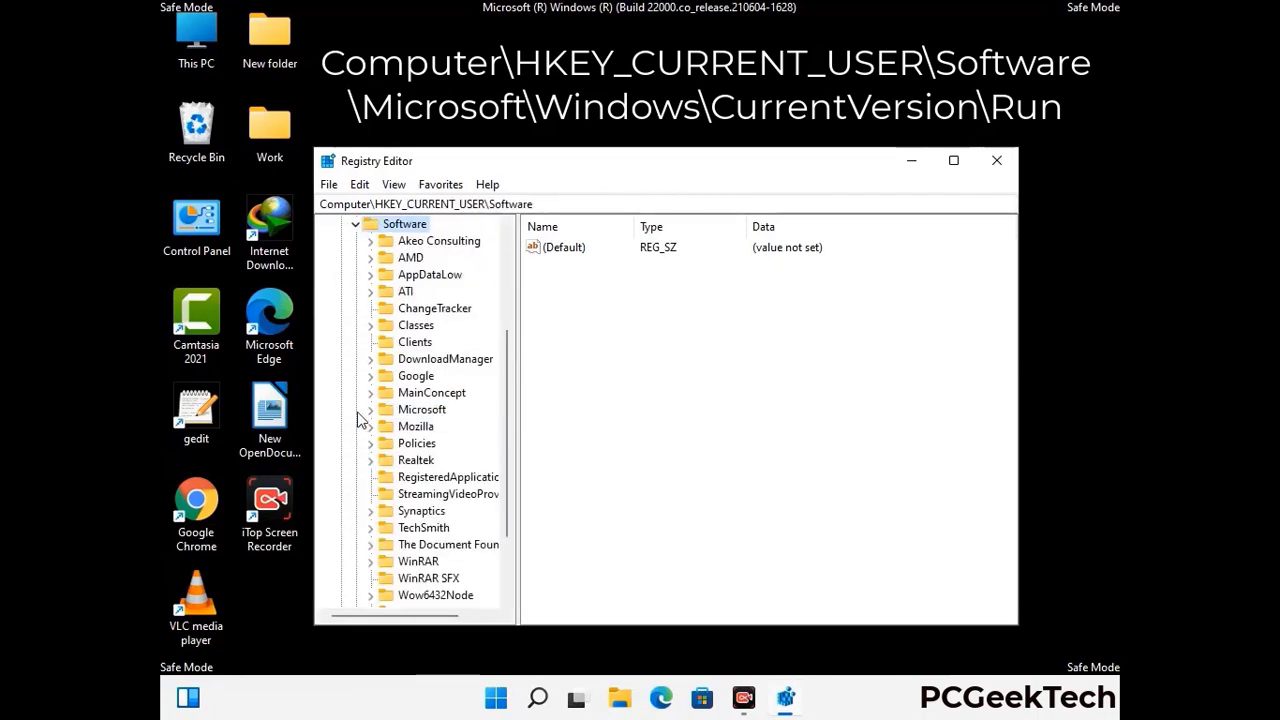
double_click(416, 410)
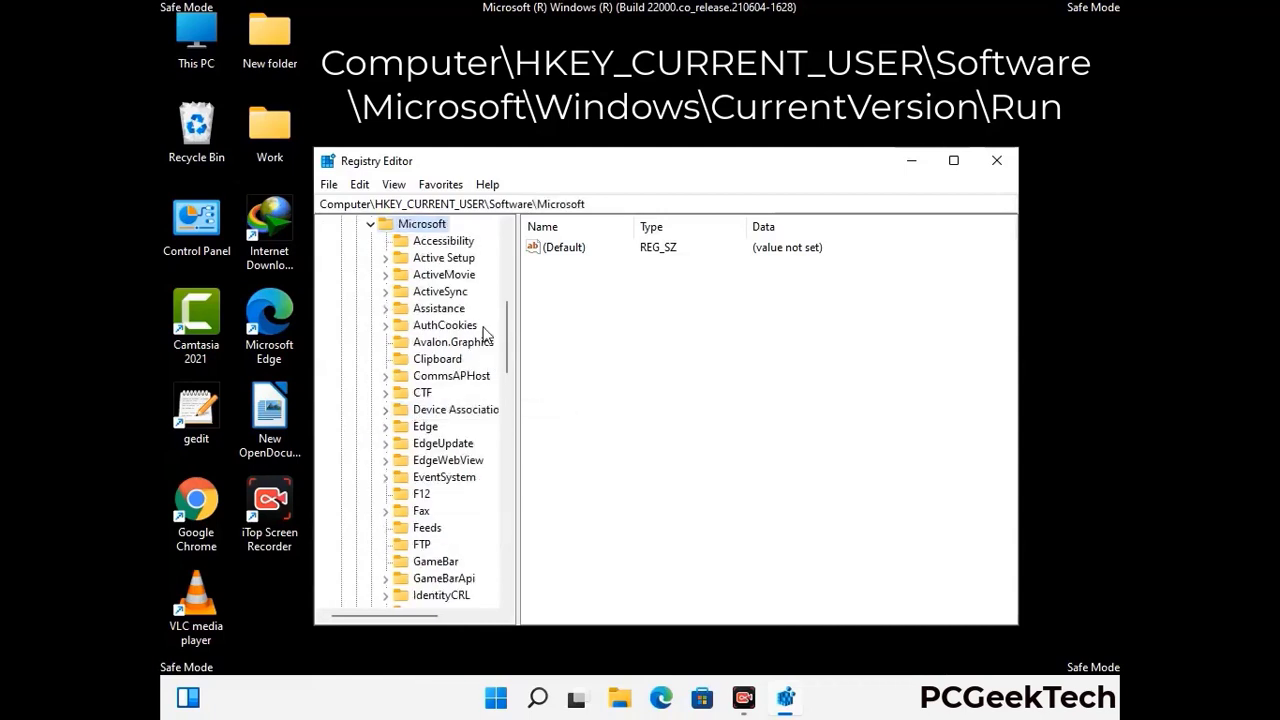
Step: Expand Microsoft > Windows > CurrentVersion so the Run key appears among its subkeys
scroll(463, 437, "down", 2)
scroll(463, 437, "down", 2)
scroll(462, 436, "down", 1)
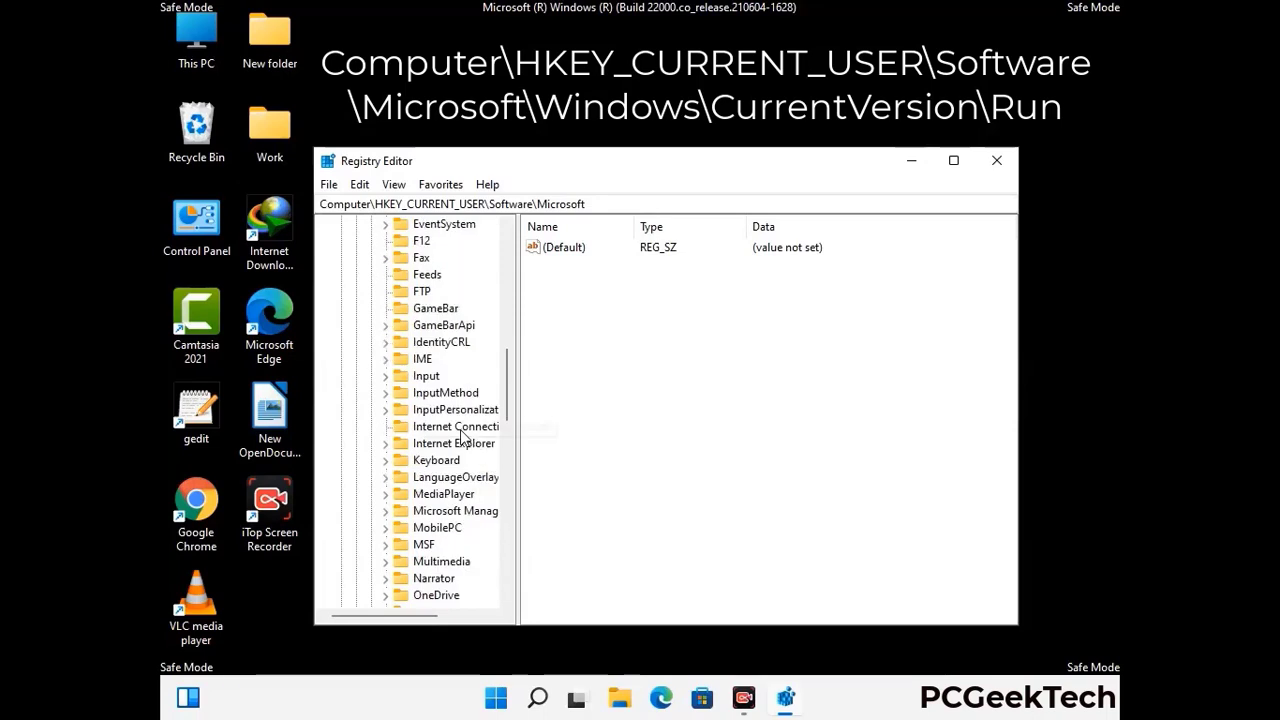
scroll(462, 436, "down", 2)
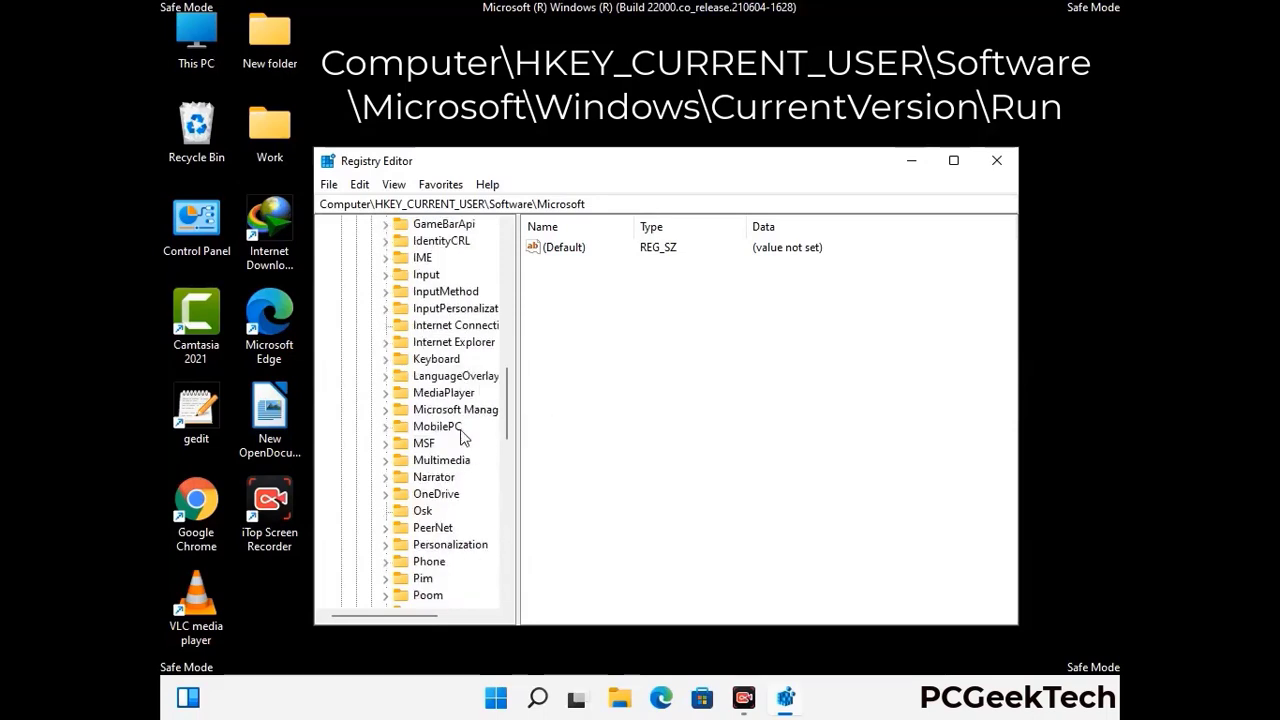
scroll(462, 437, "down", 7)
scroll(462, 437, "down", 3)
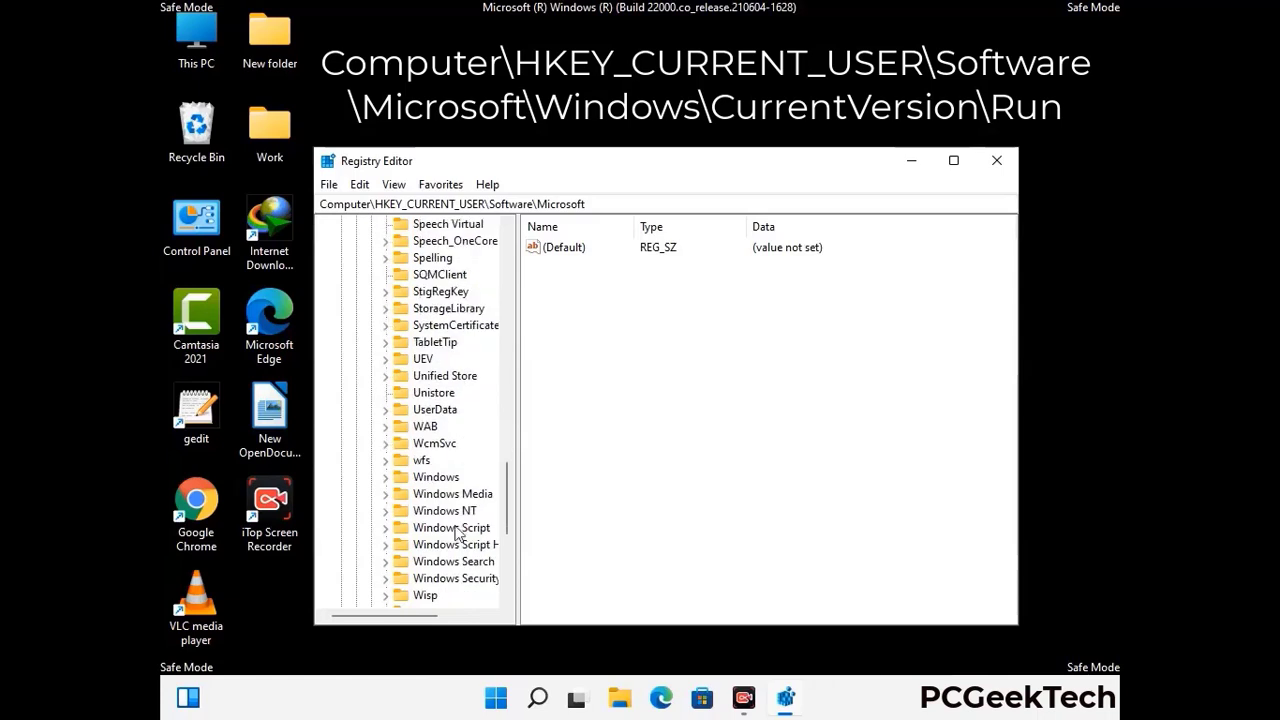
double_click(448, 478)
scroll(464, 468, "down", 1)
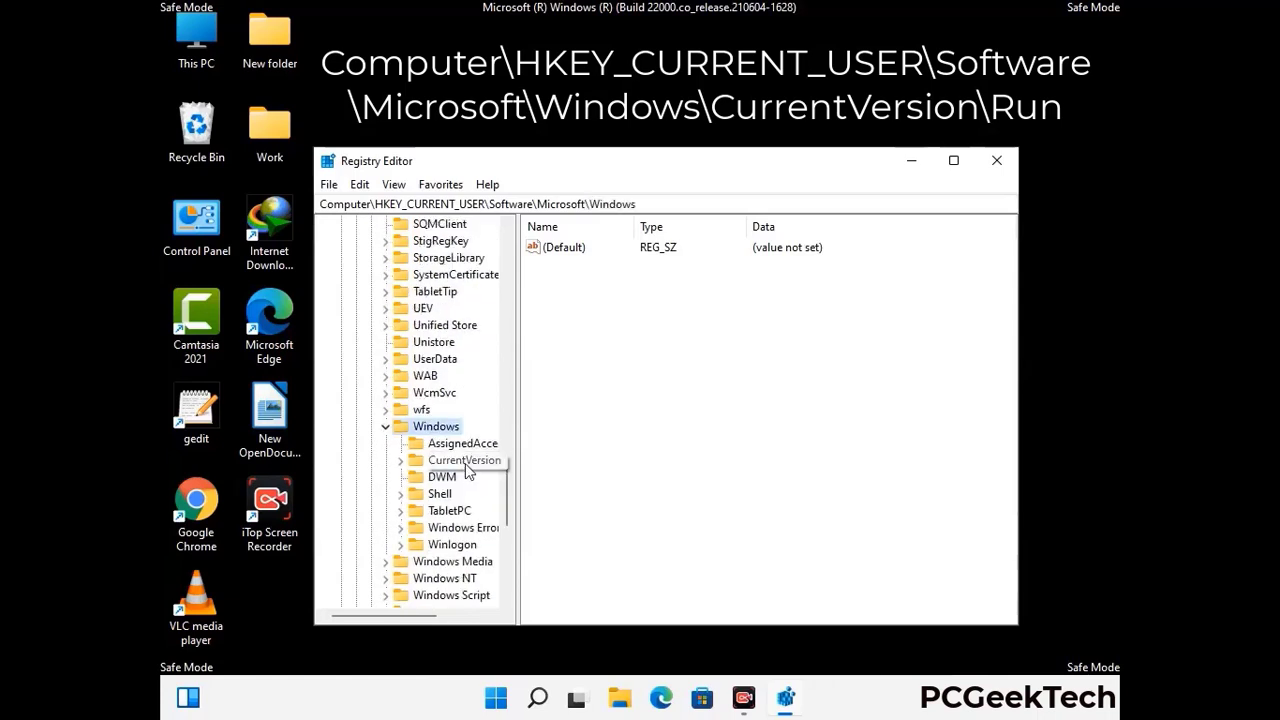
double_click(464, 461)
scroll(462, 450, "down", 9)
scroll(458, 434, "down", 4)
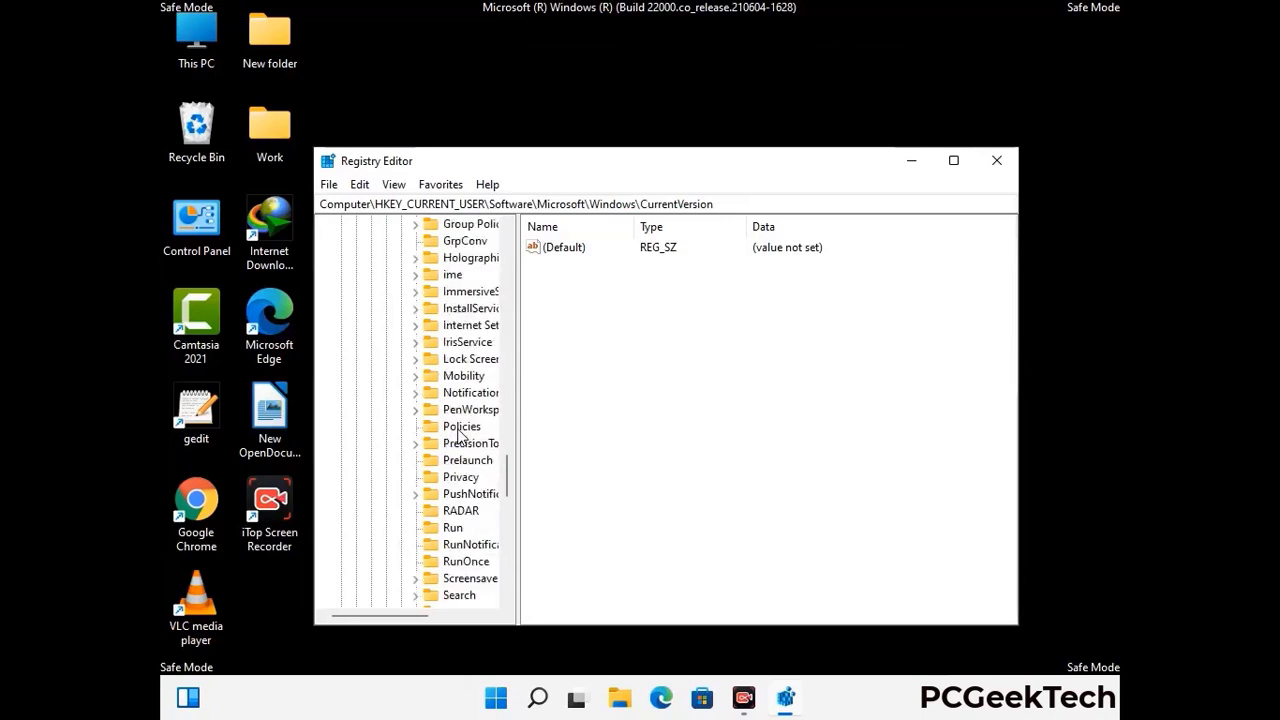
scroll(460, 435, "down", 1)
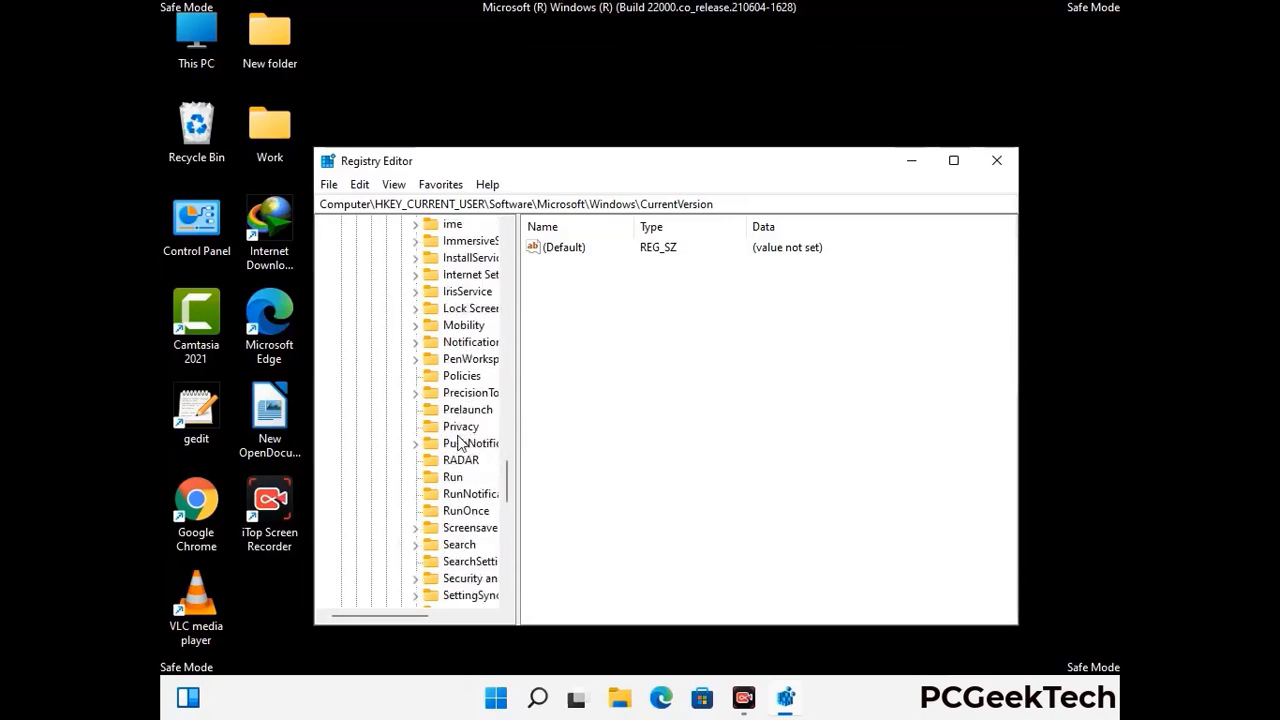
Step: Delete the ScreenRec value from the Run key, keeping IDMan, MicrosoftEdge and OneDrive
left_click(454, 479)
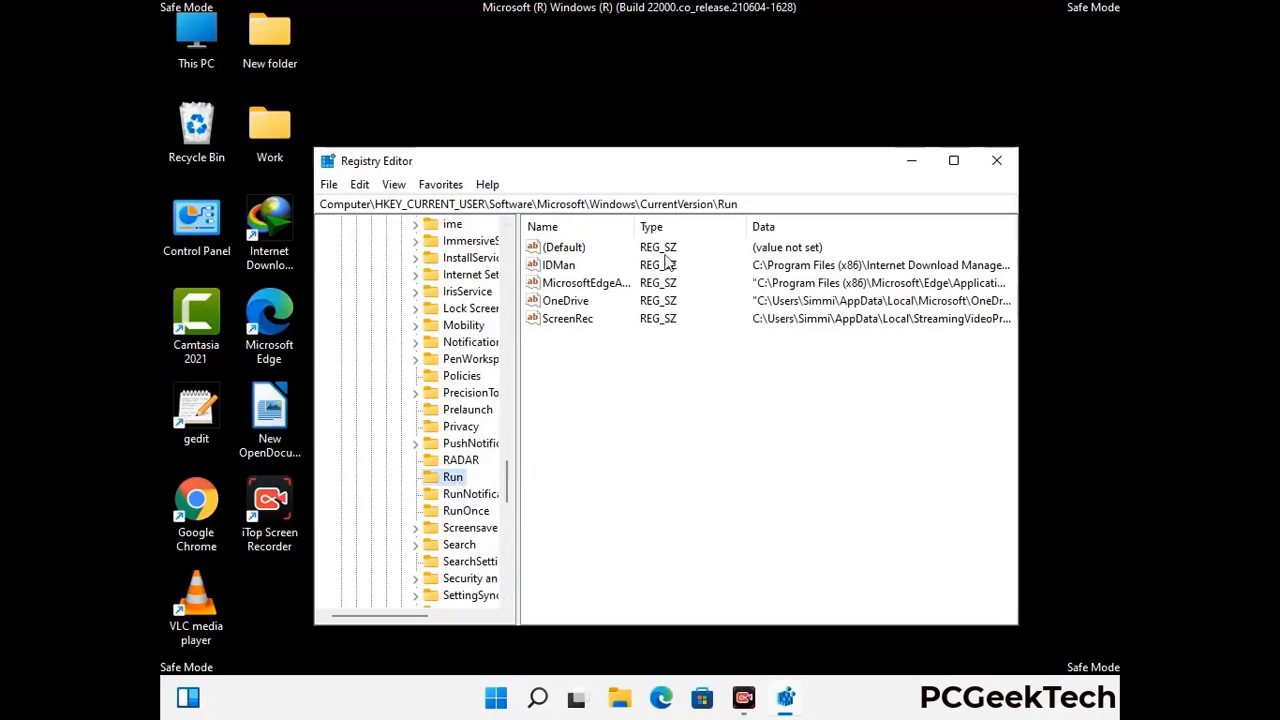
left_click(565, 324)
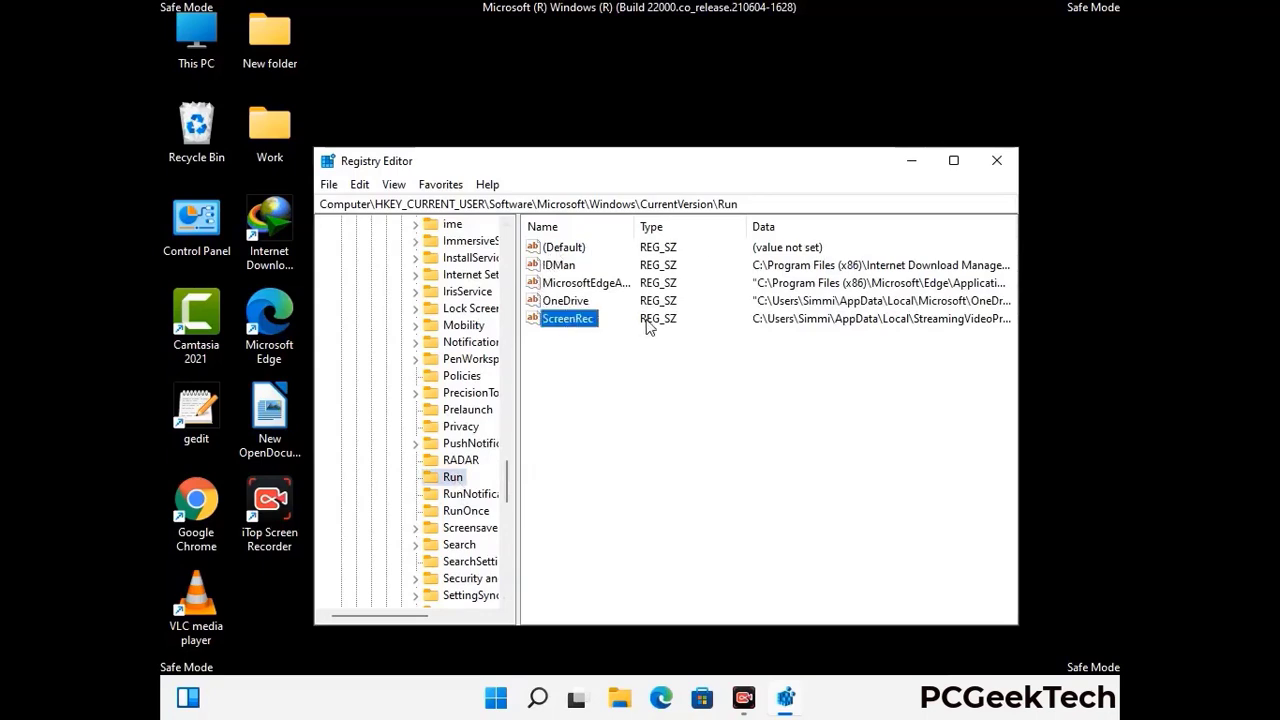
left_click(578, 325)
right_click(578, 325)
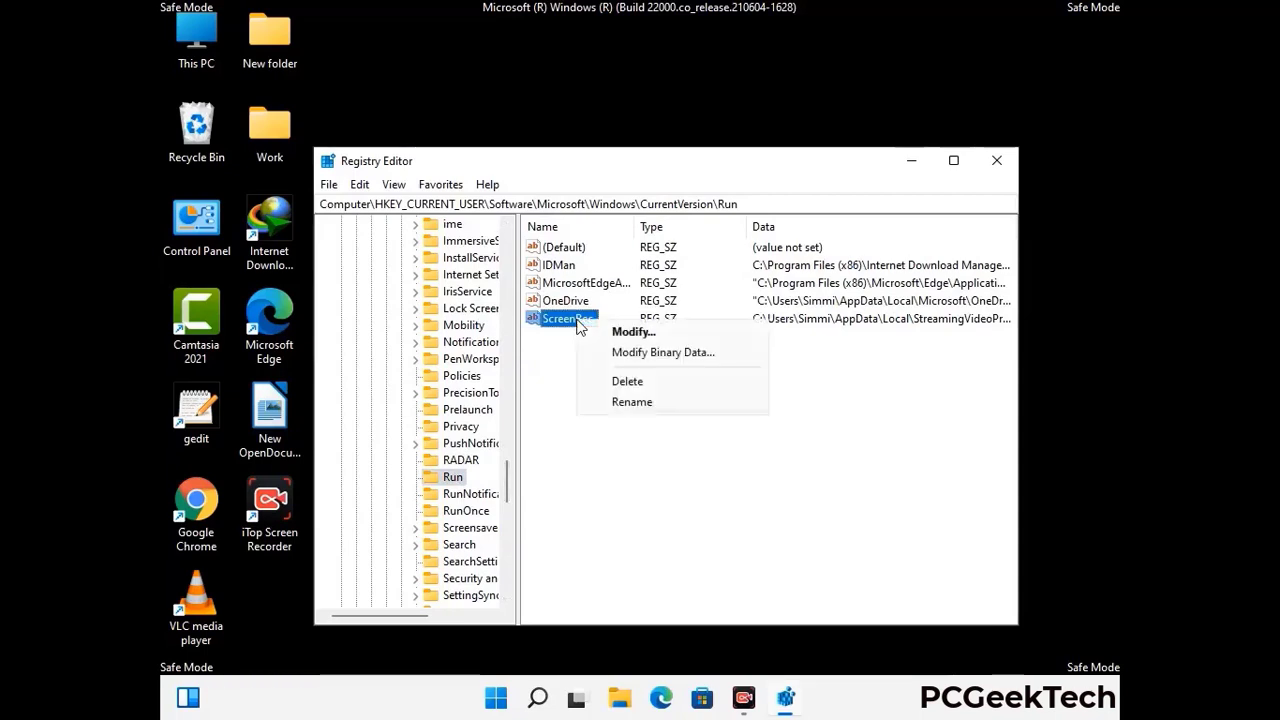
left_click(613, 379)
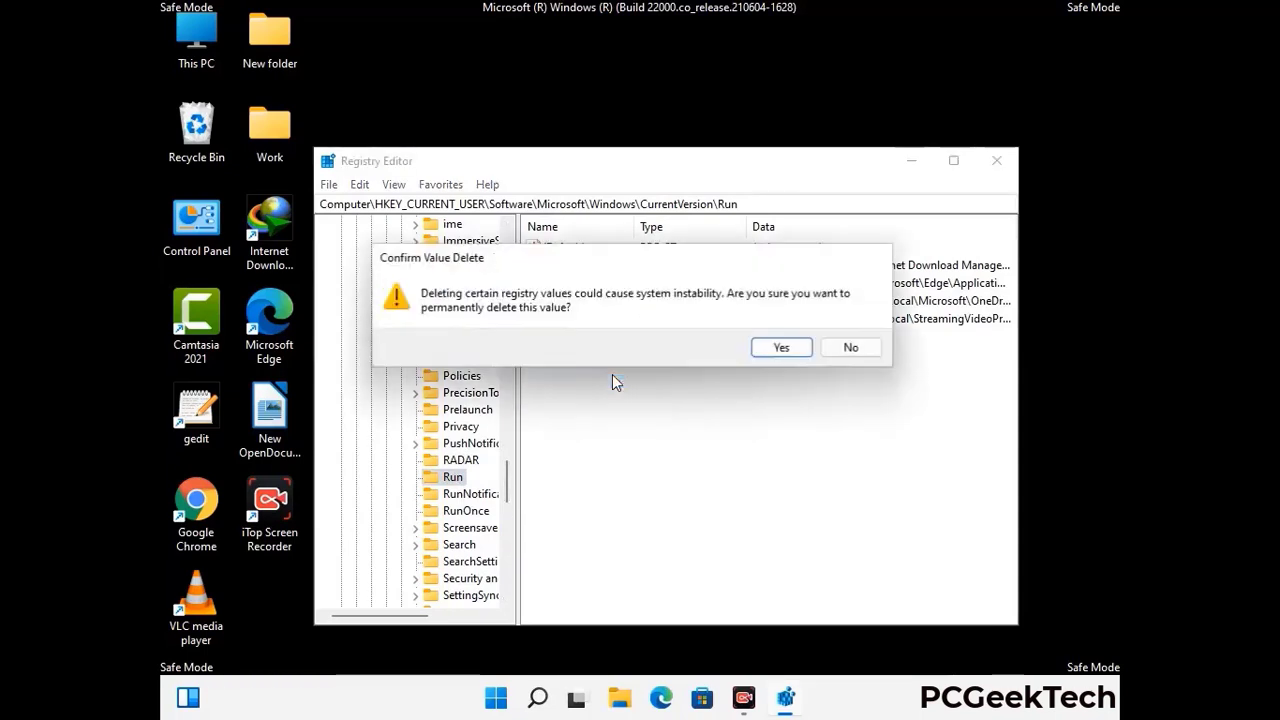
left_click(782, 348)
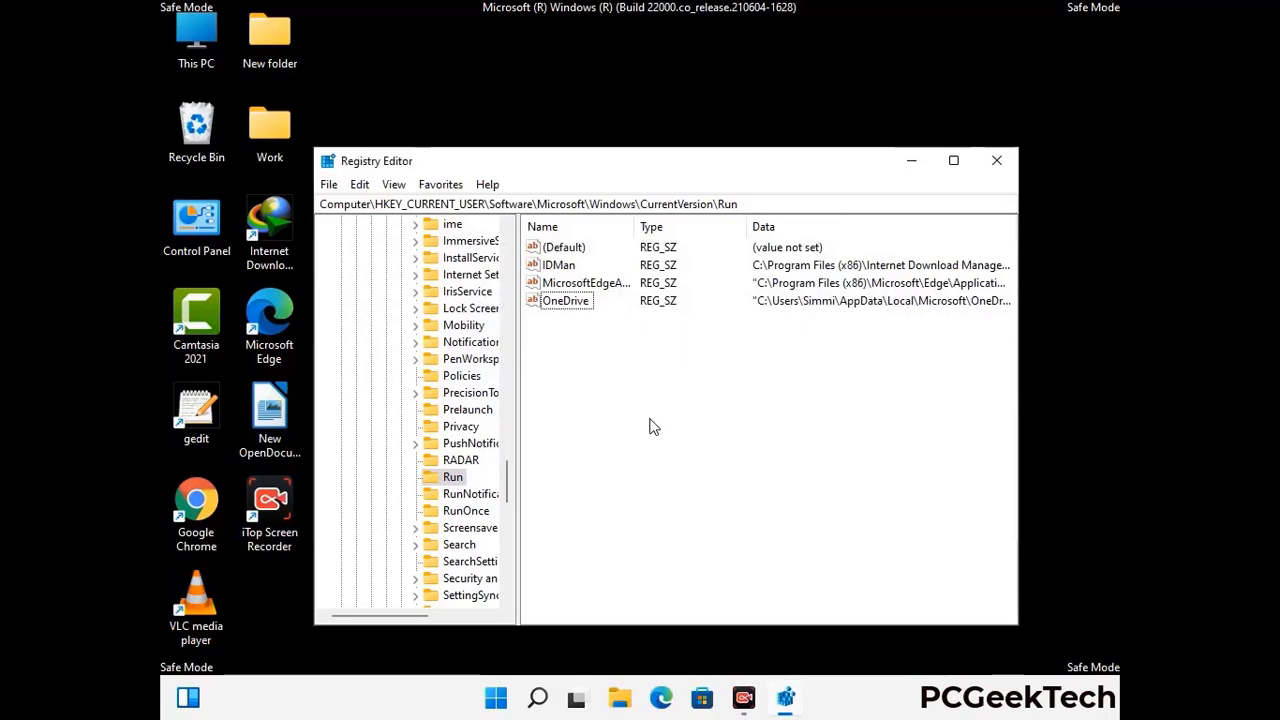
key("ctrl+f")
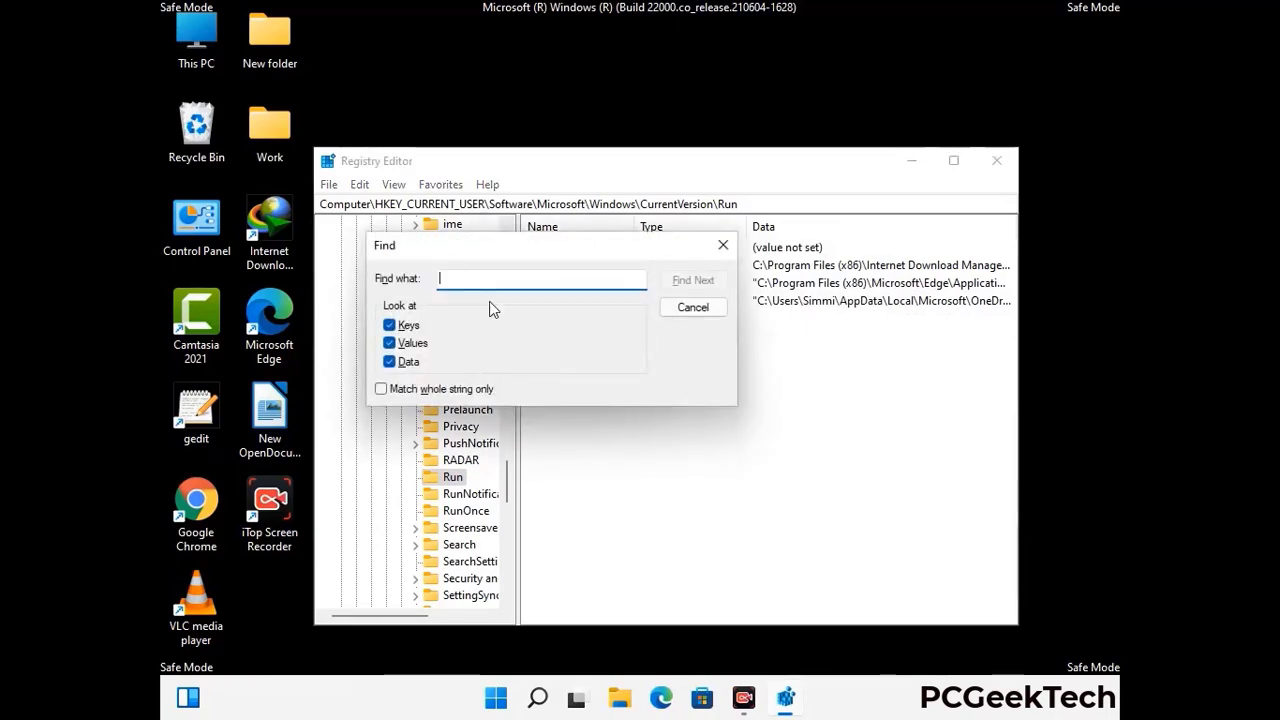
type("Virus Name")
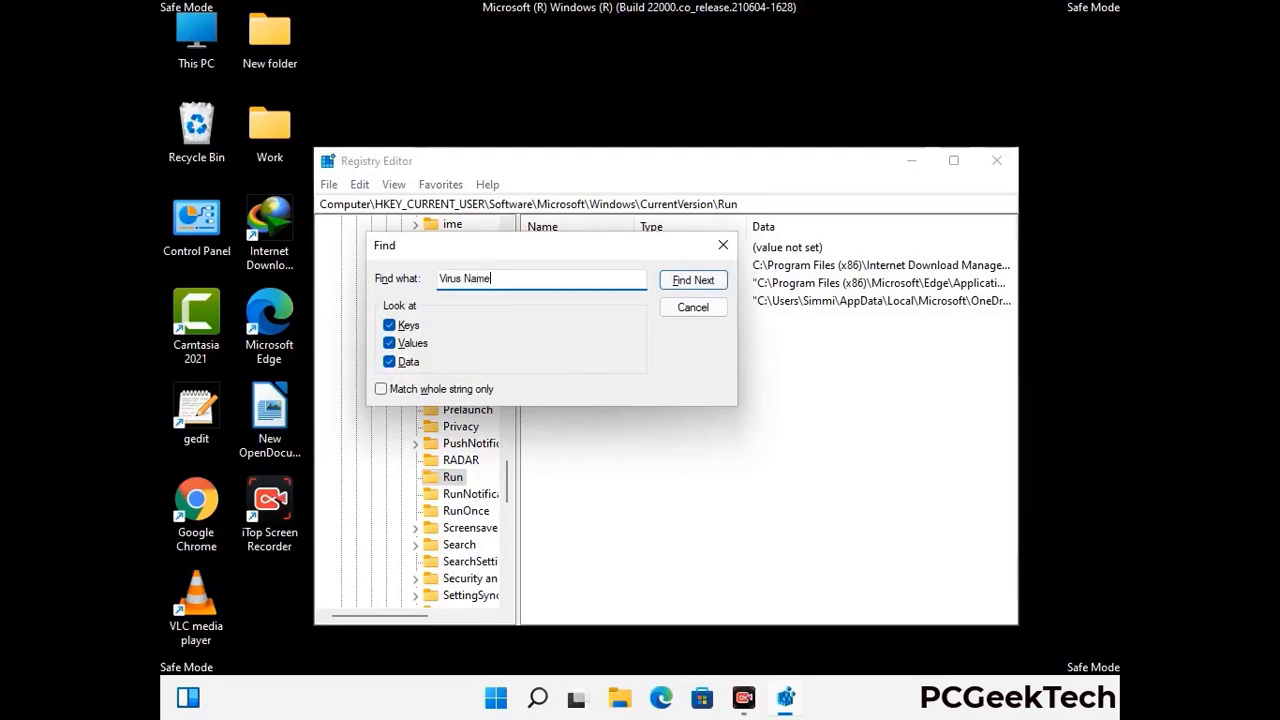
left_click(677, 283)
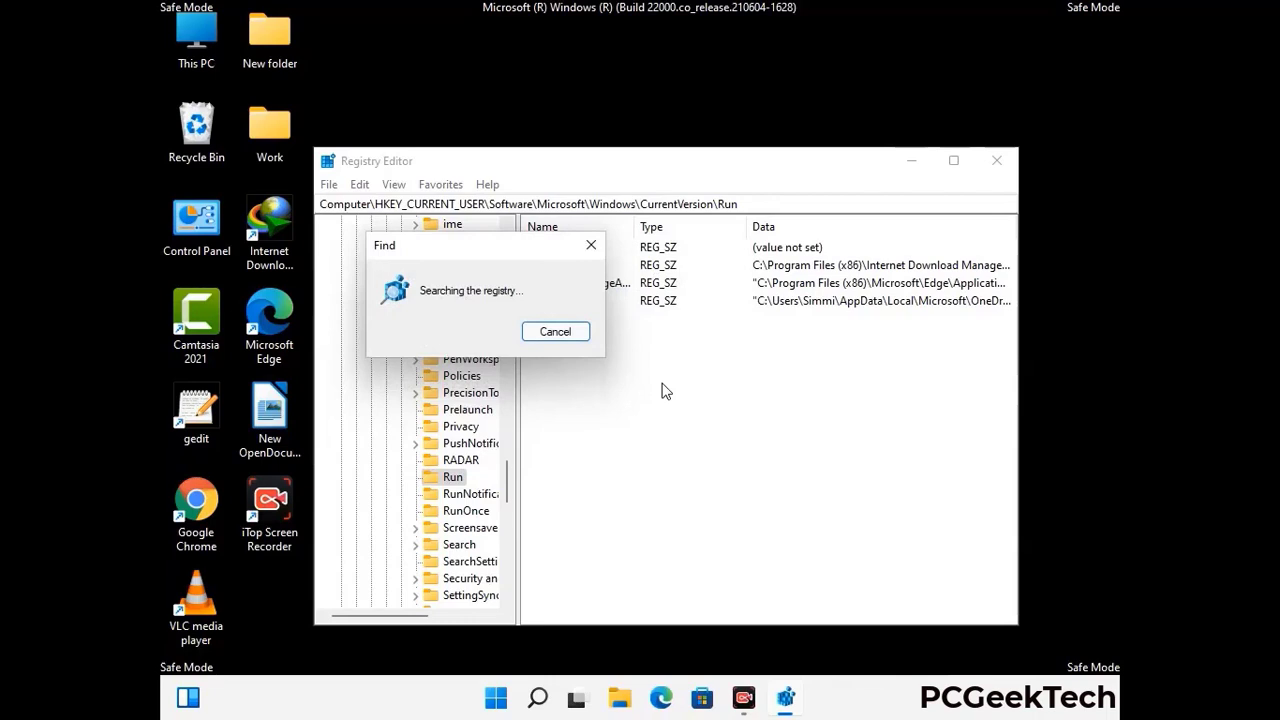
left_click(598, 248)
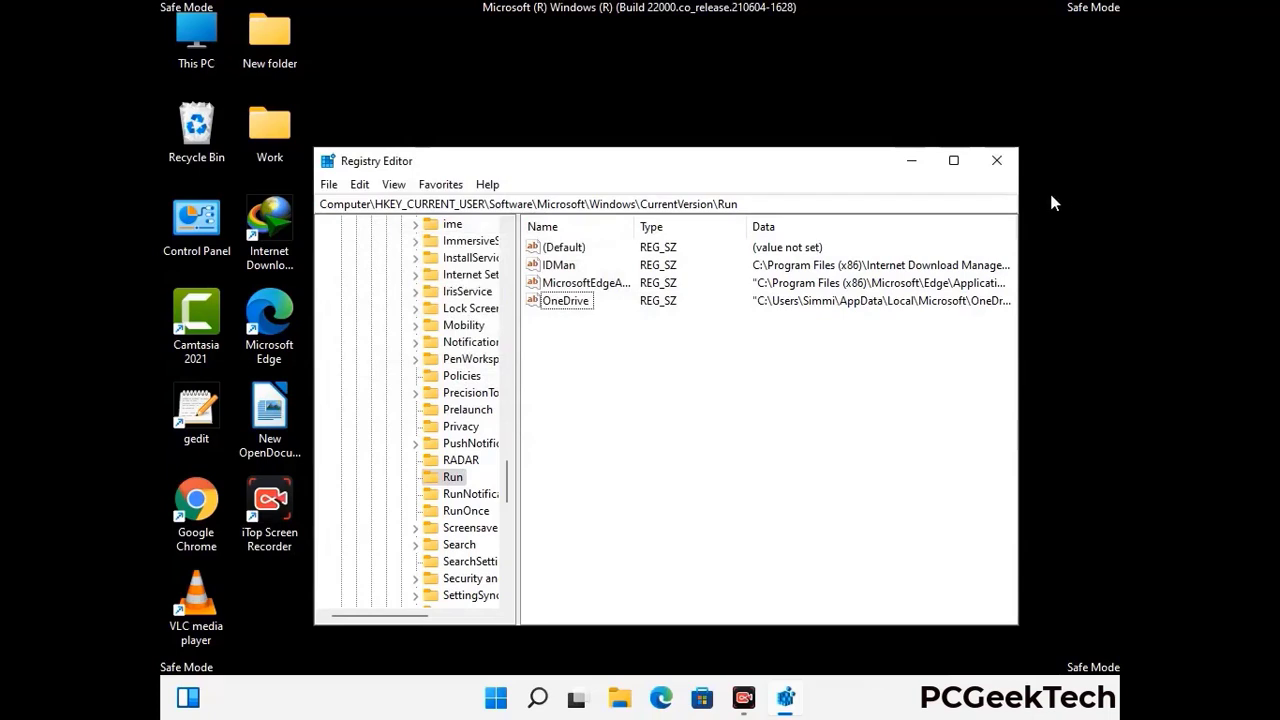
Step: Close Registry Editor, run msconfig and clear Safe boot on the Boot tab
left_click(997, 161)
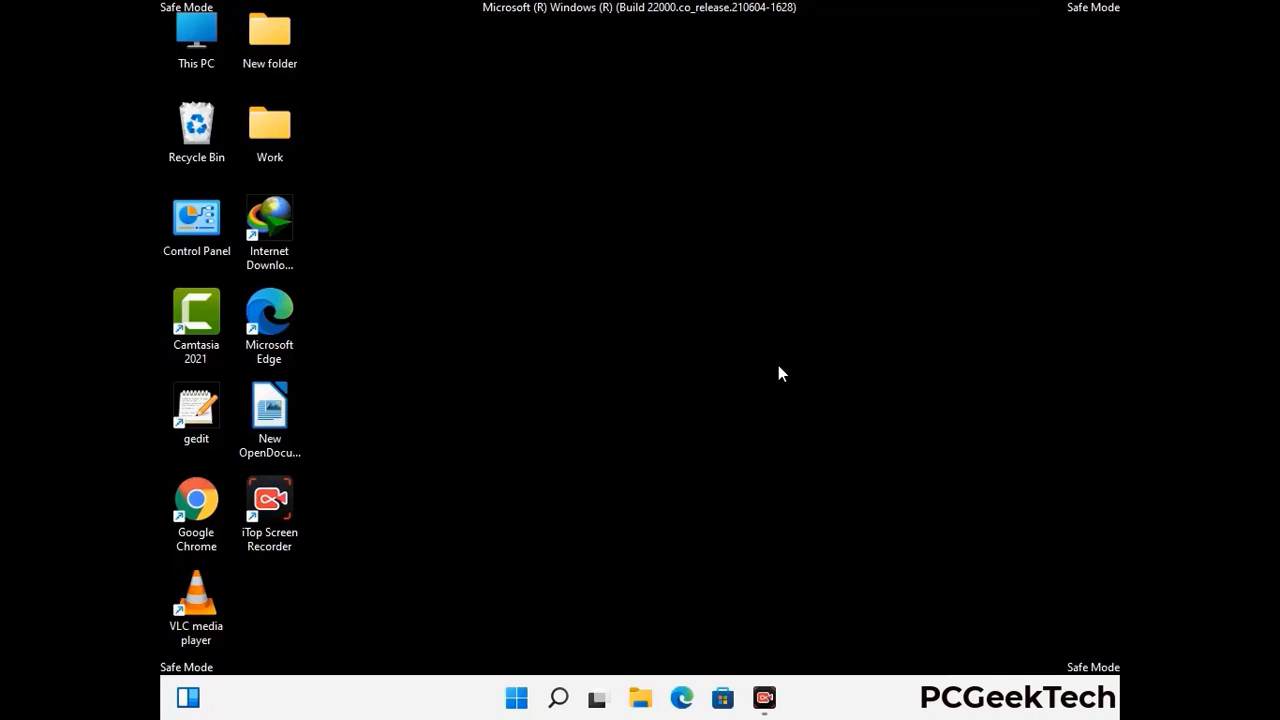
key("super+r")
left_click_drag(375, 467, 656, 199)
type("ms")
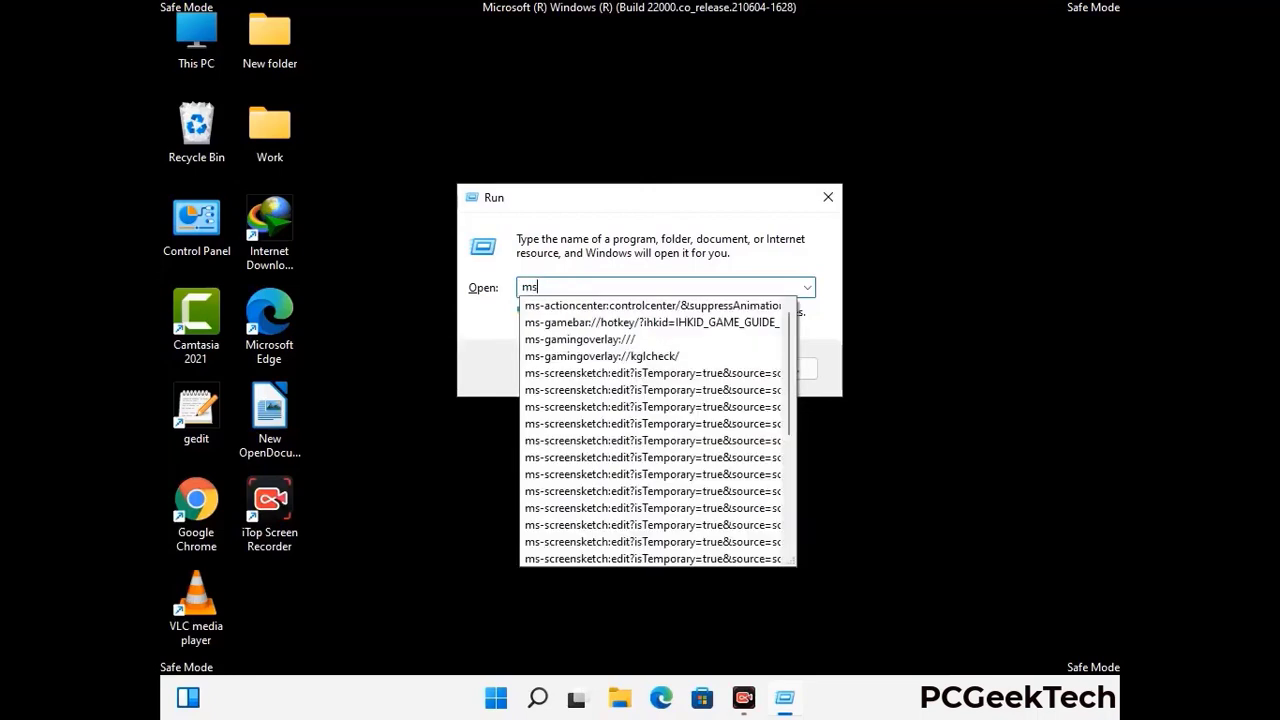
type("config")
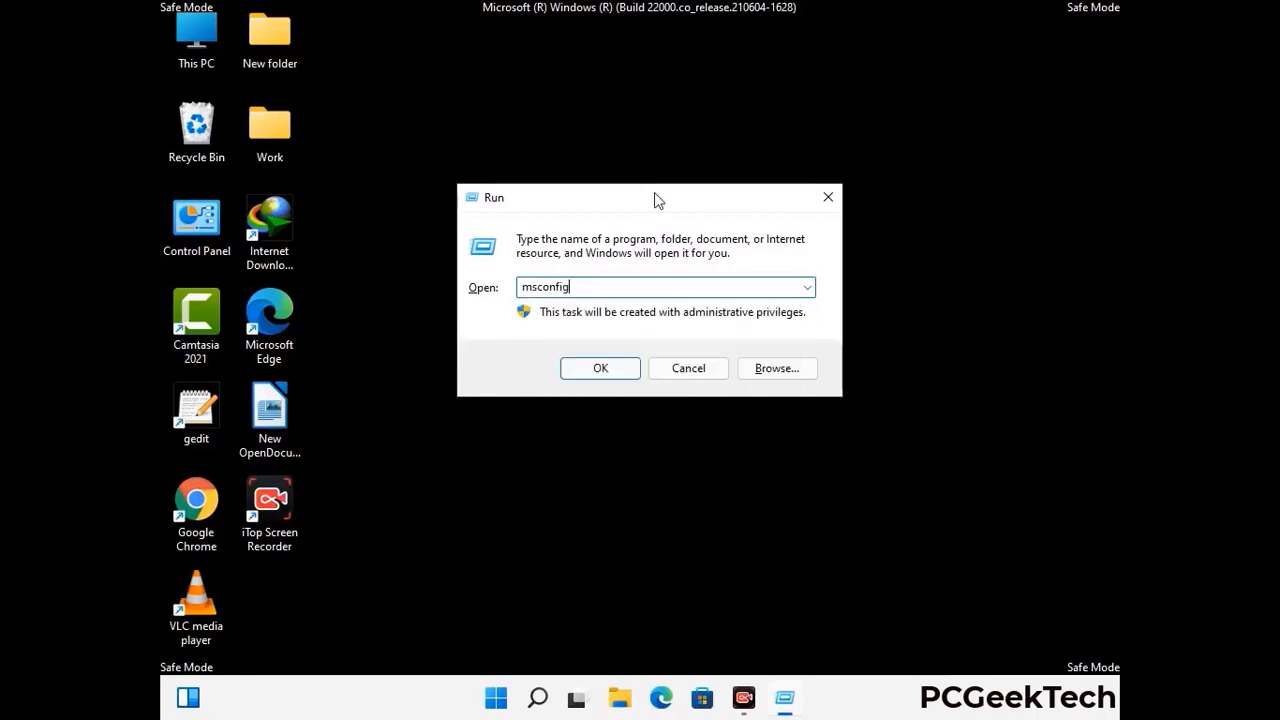
left_click(592, 367)
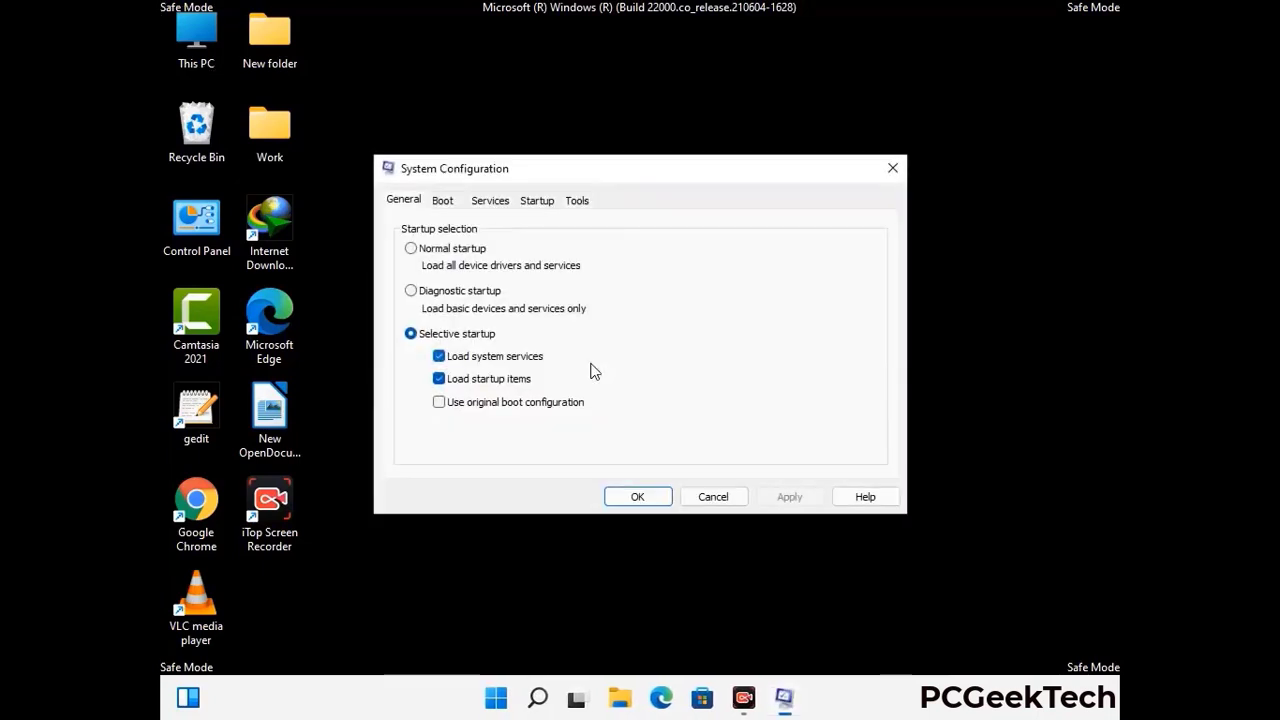
left_click(442, 200)
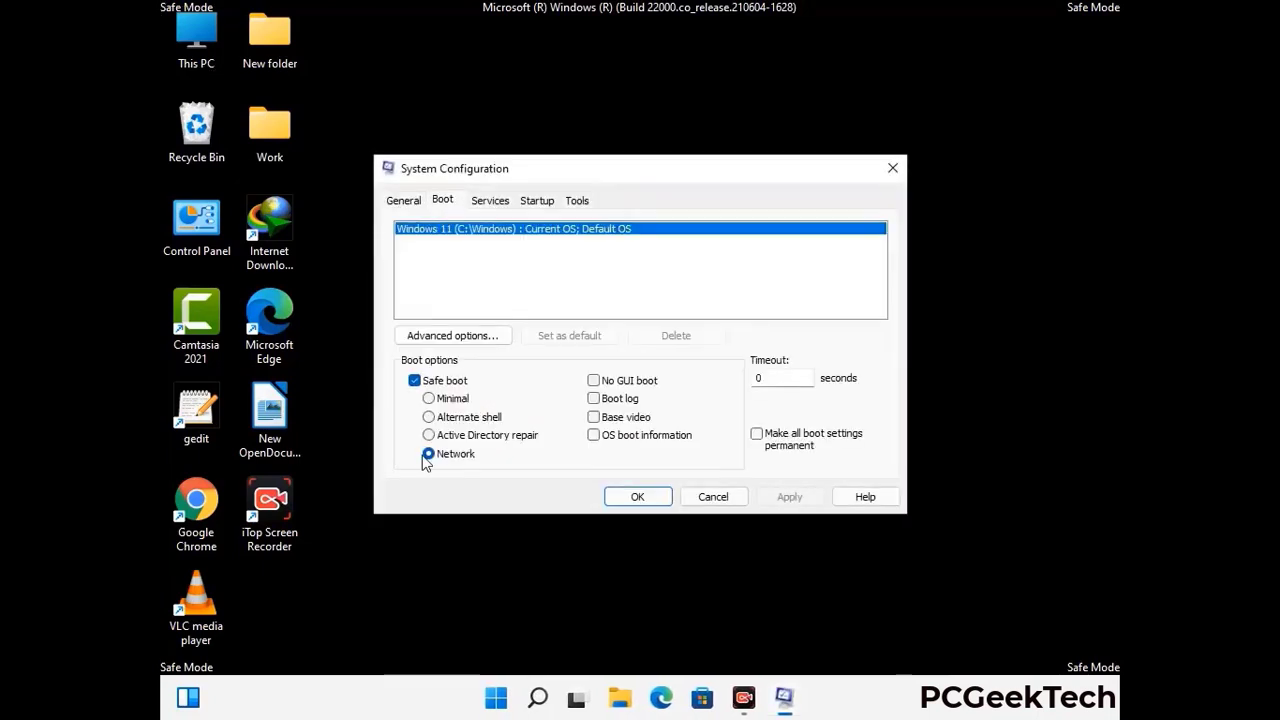
left_click(414, 381)
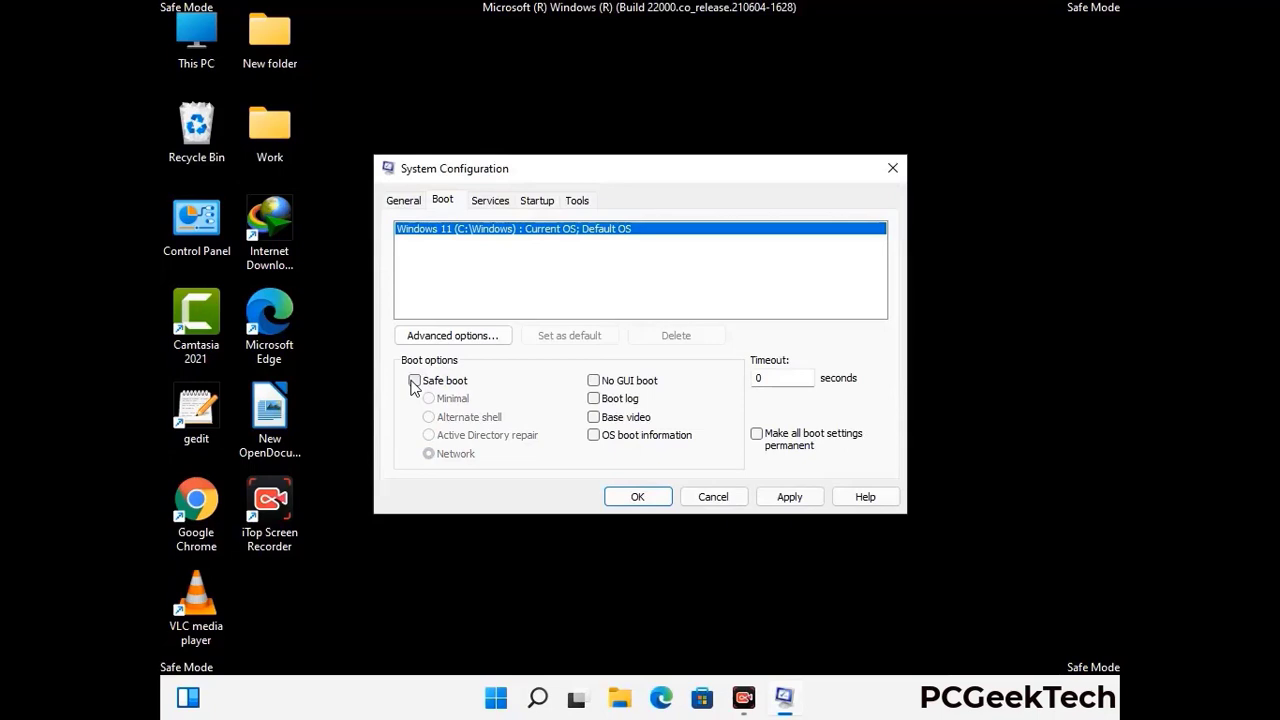